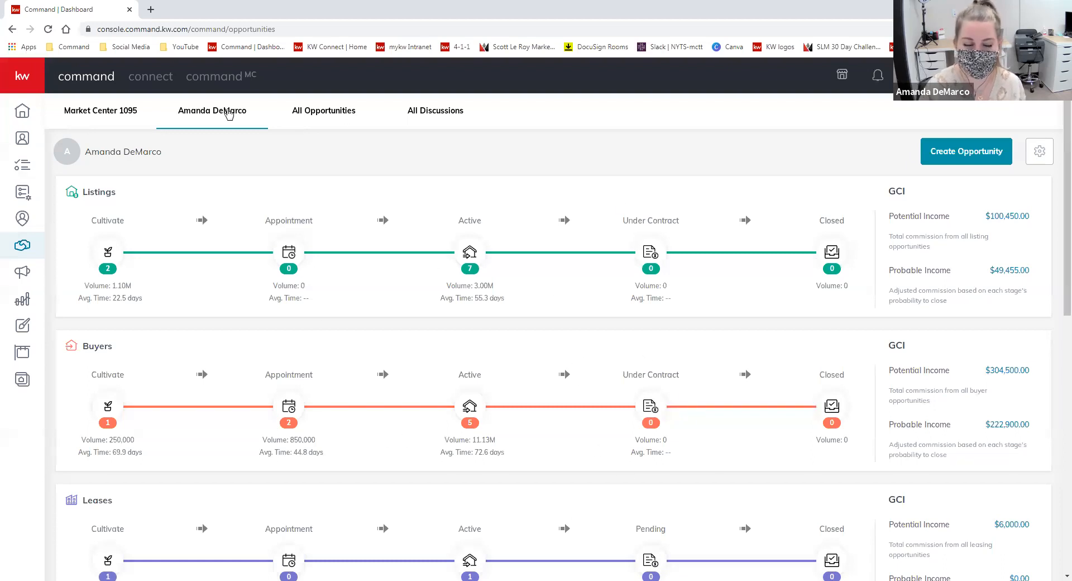
# - Point out the Listings, Buyers and Leases pipeline sections on the opportunities page
pyautogui.scroll(-1, 349, 184)
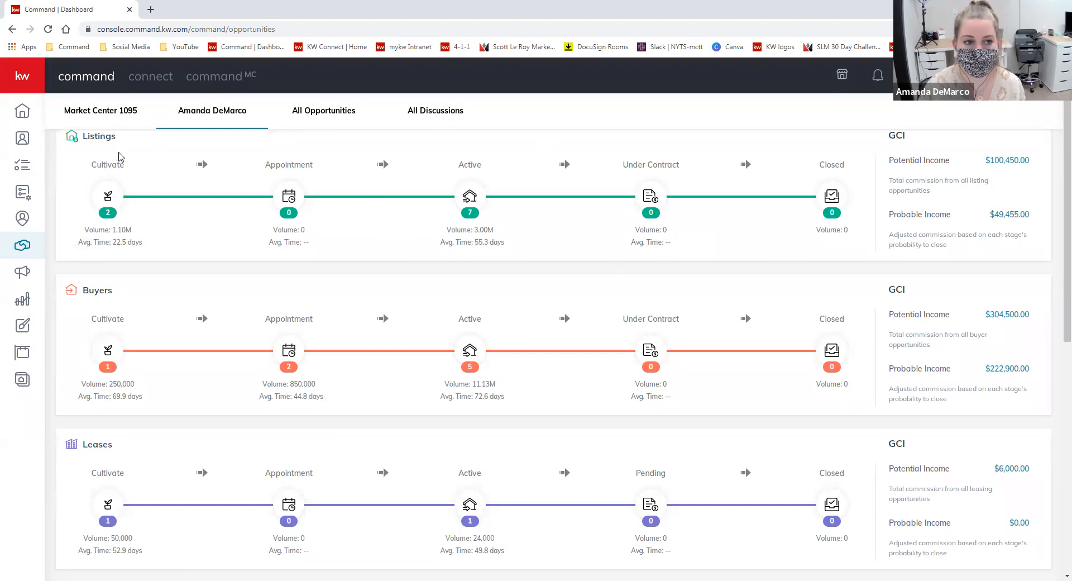
pyautogui.moveTo(116, 137); pyautogui.dragTo(83, 136)
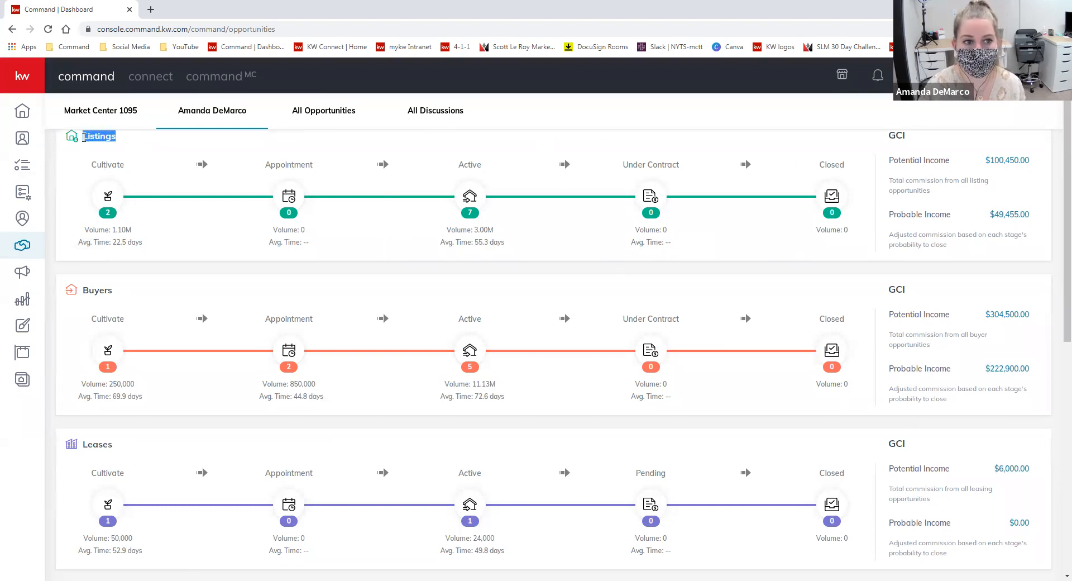
pyautogui.moveTo(115, 290); pyautogui.dragTo(78, 299)
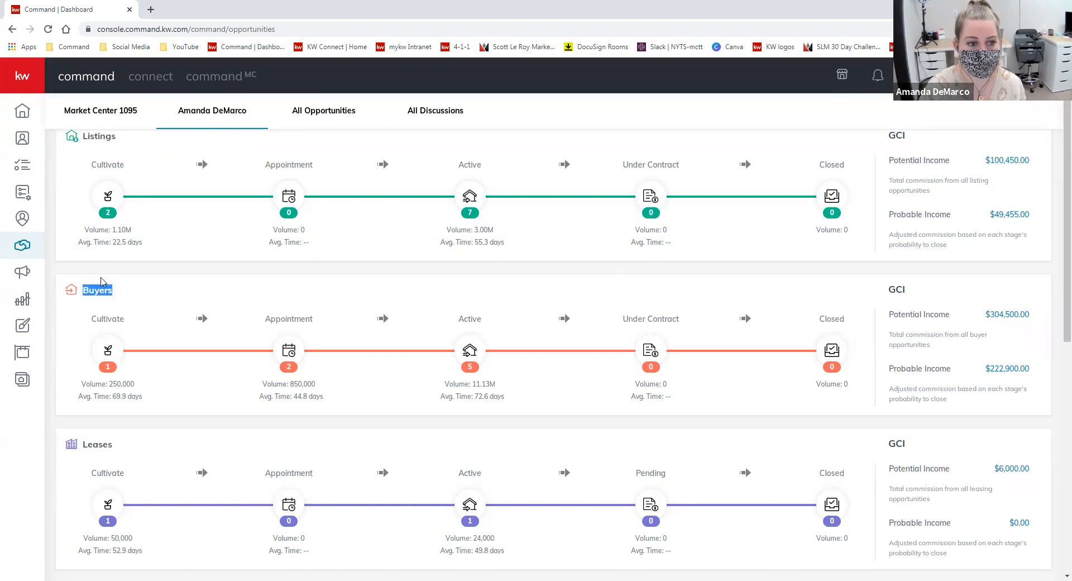
pyautogui.moveTo(113, 444); pyautogui.dragTo(84, 445)
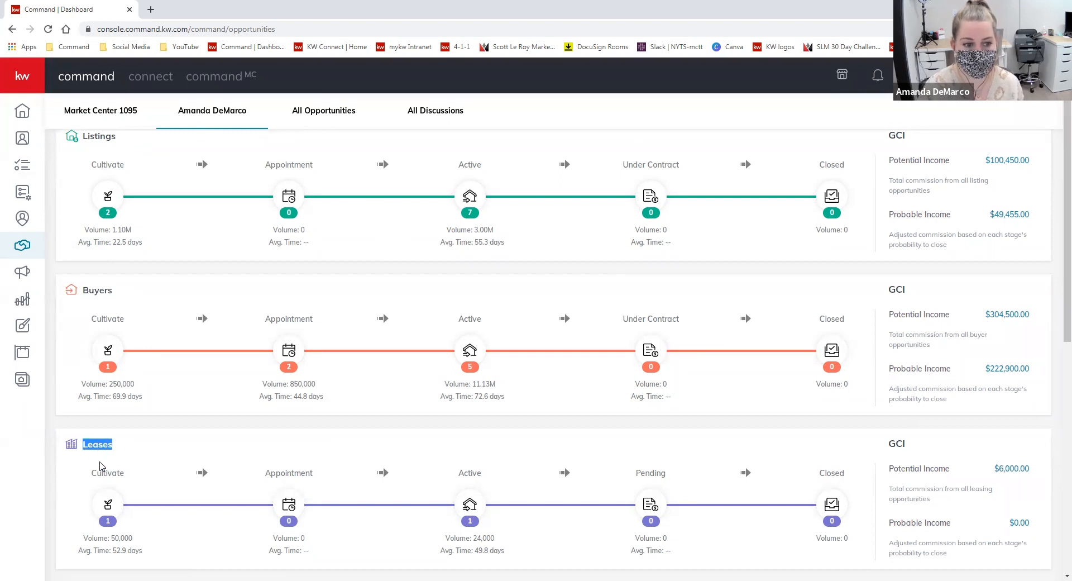
pyautogui.click(159, 463)
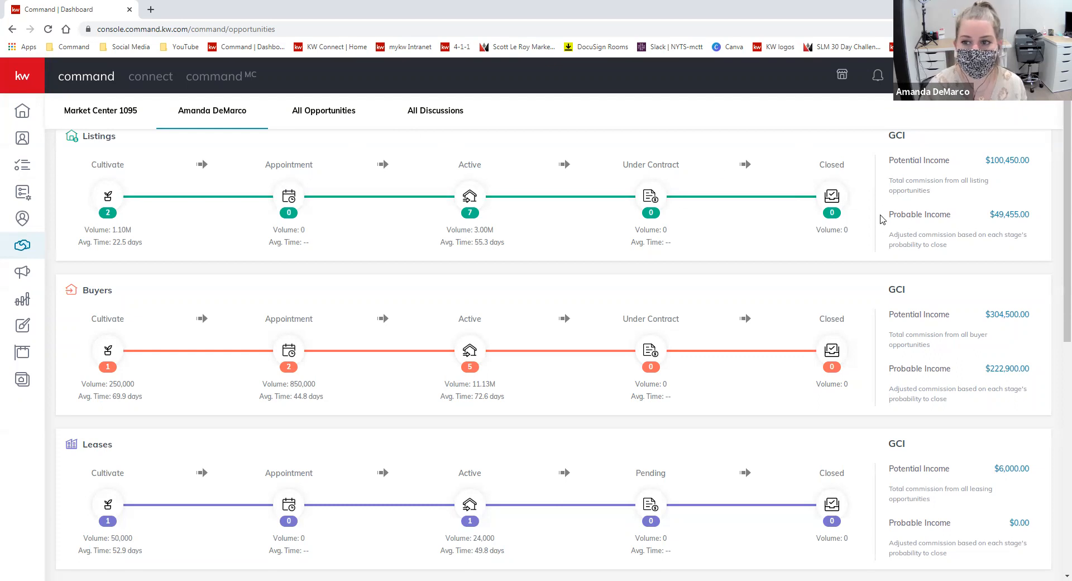
# - Show the Listings Cultivate board's 10–30% stage probabilities, then switch the board to Active
pyautogui.click(104, 203)
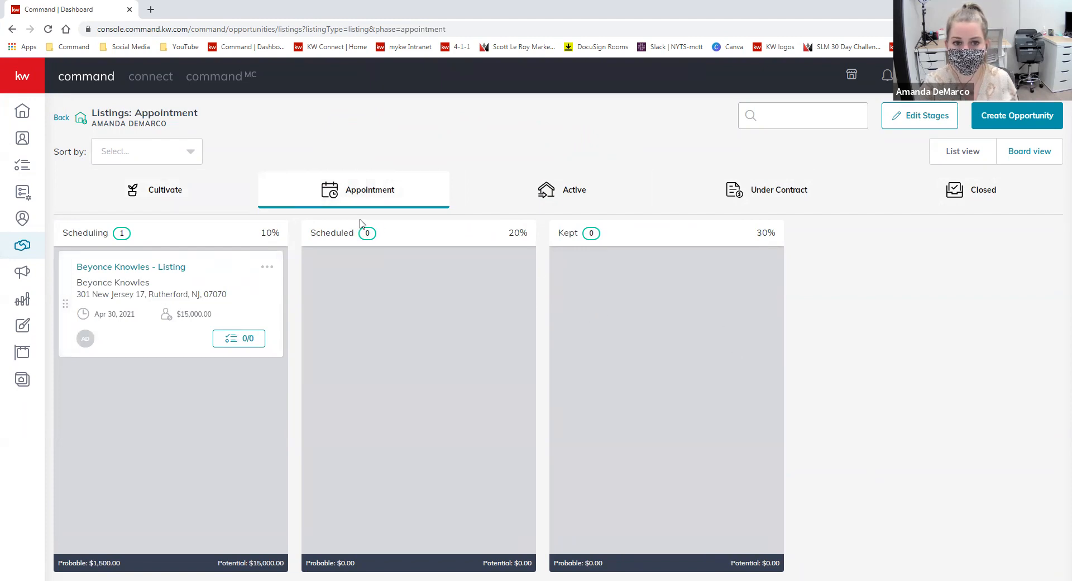
pyautogui.moveTo(259, 231); pyautogui.dragTo(283, 236)
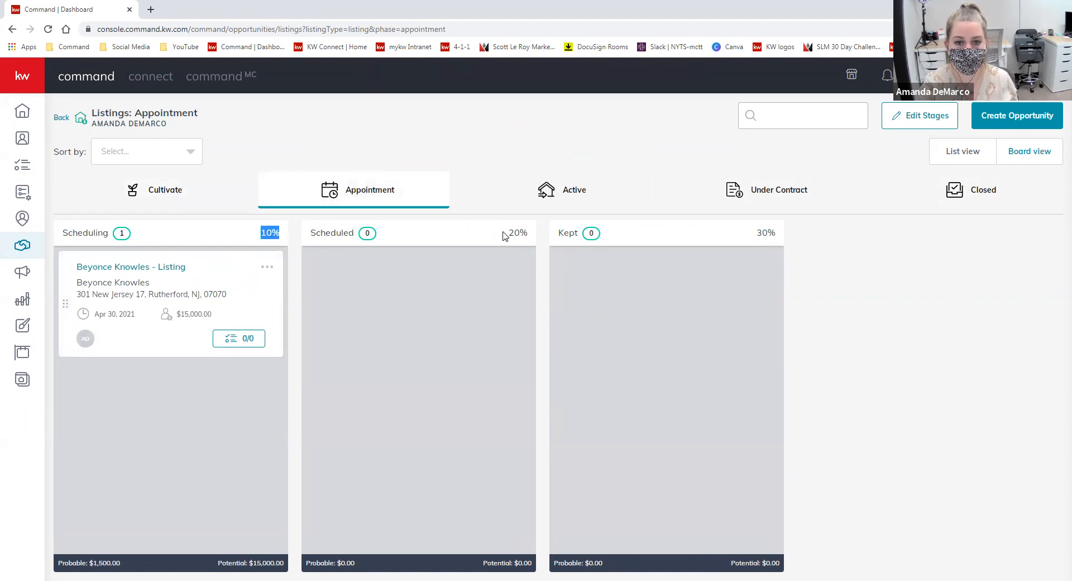
pyautogui.moveTo(504, 233); pyautogui.dragTo(528, 234)
pyautogui.moveTo(752, 235); pyautogui.dragTo(784, 235)
pyautogui.click(294, 195)
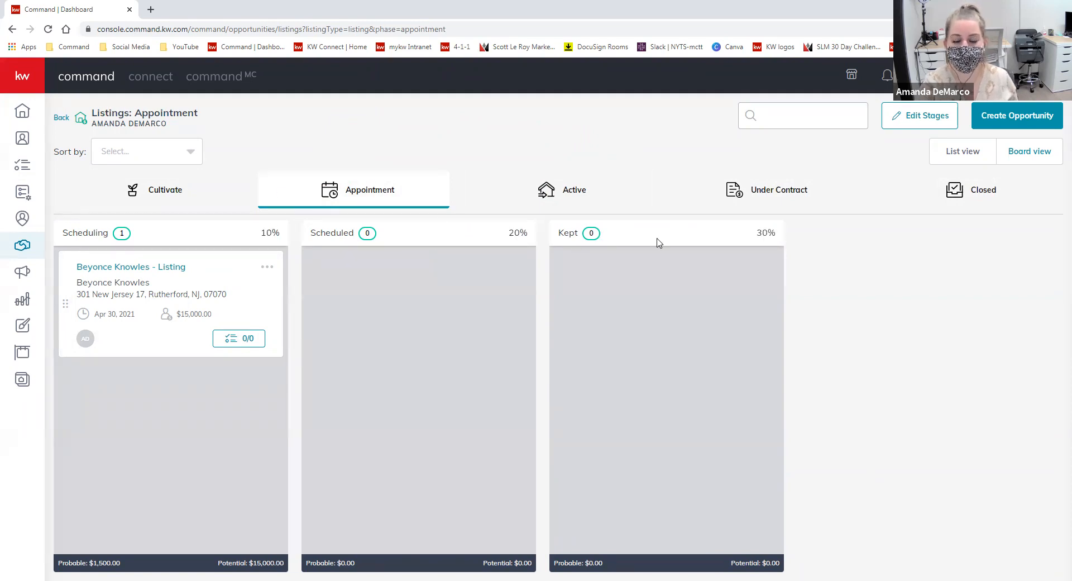
pyautogui.click(563, 189)
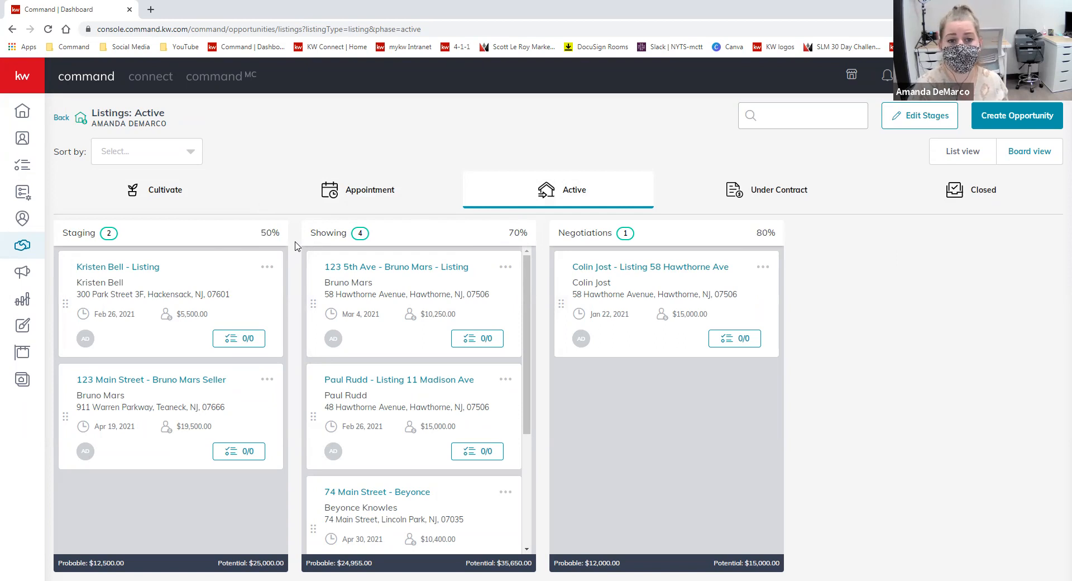
pyautogui.click(356, 196)
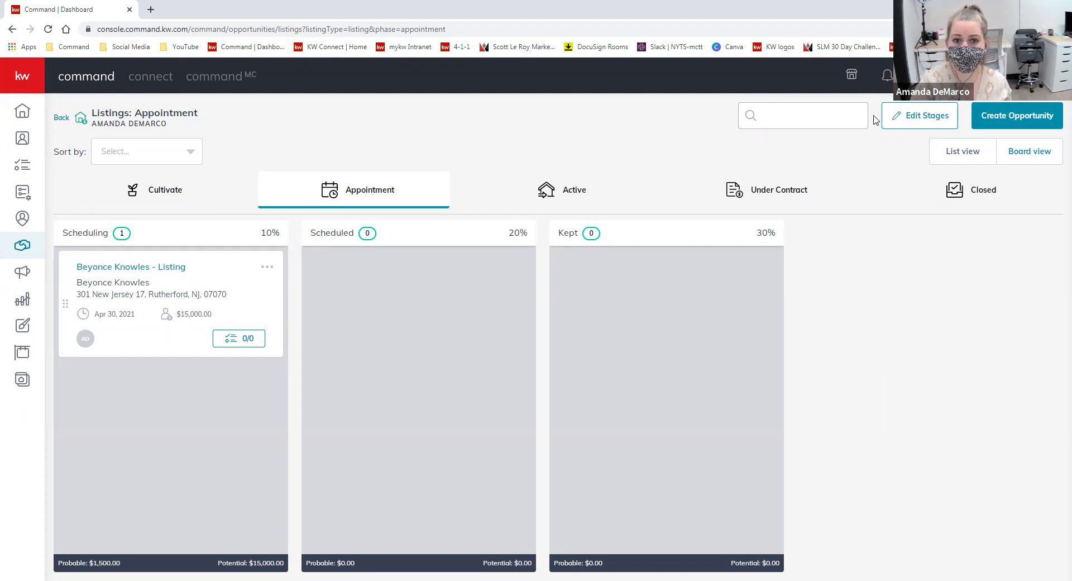
pyautogui.click(924, 128)
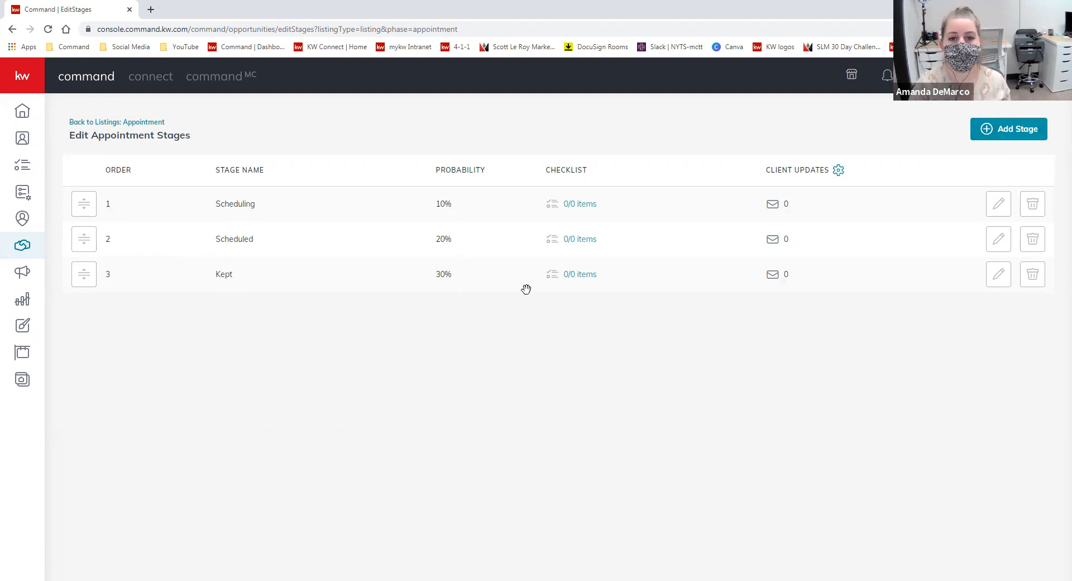
pyautogui.hotkey('alt', 'Left')
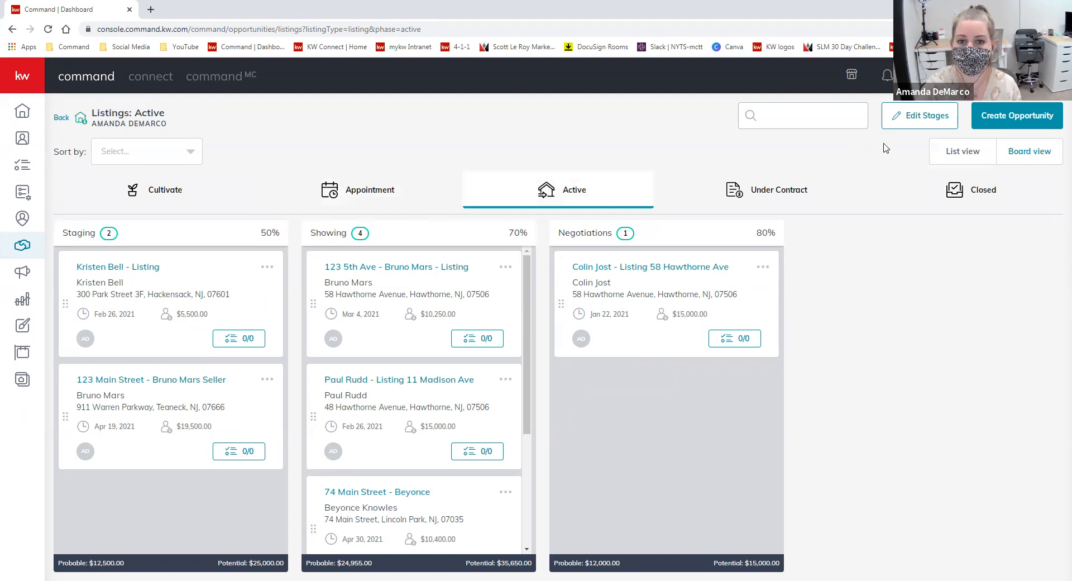
# - Bring up the Active stages editor, then pick the related contact as co-seller
pyautogui.click(906, 126)
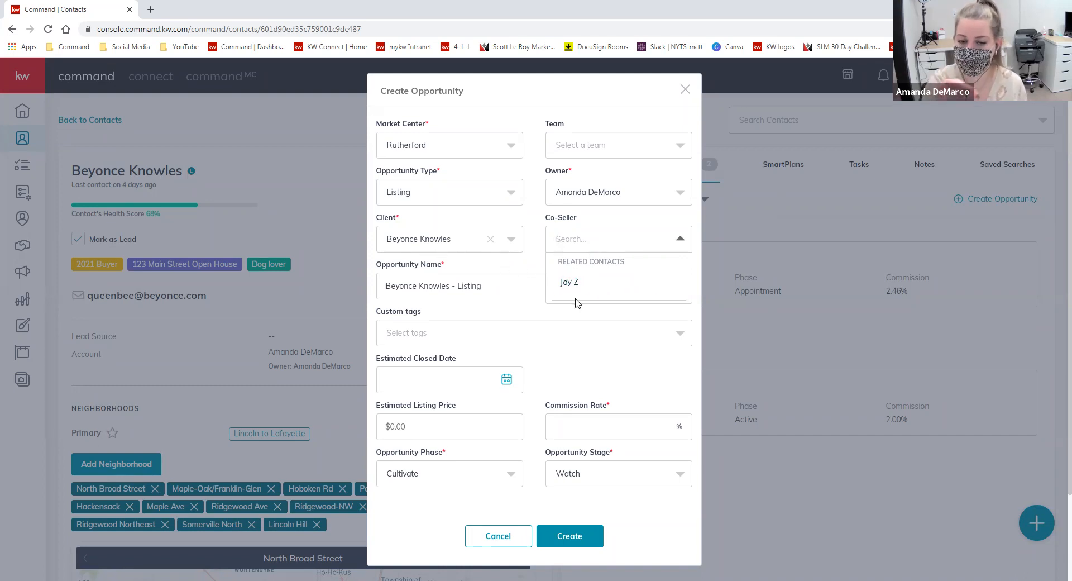
pyautogui.click(598, 275)
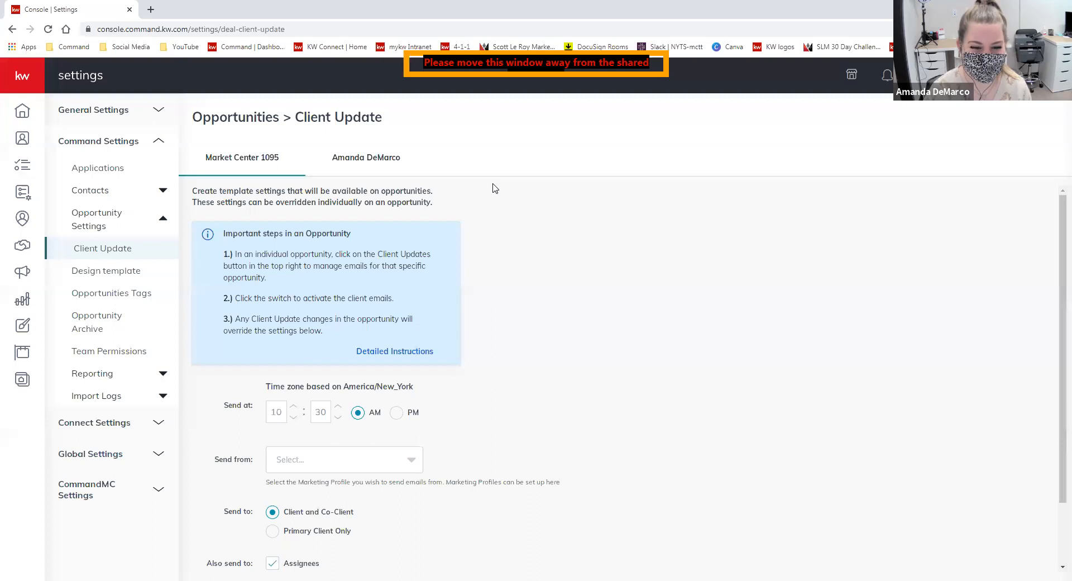
# - Return to the opportunities pipeline to reach the Listings Cultivate stages
pyautogui.click(22, 246)
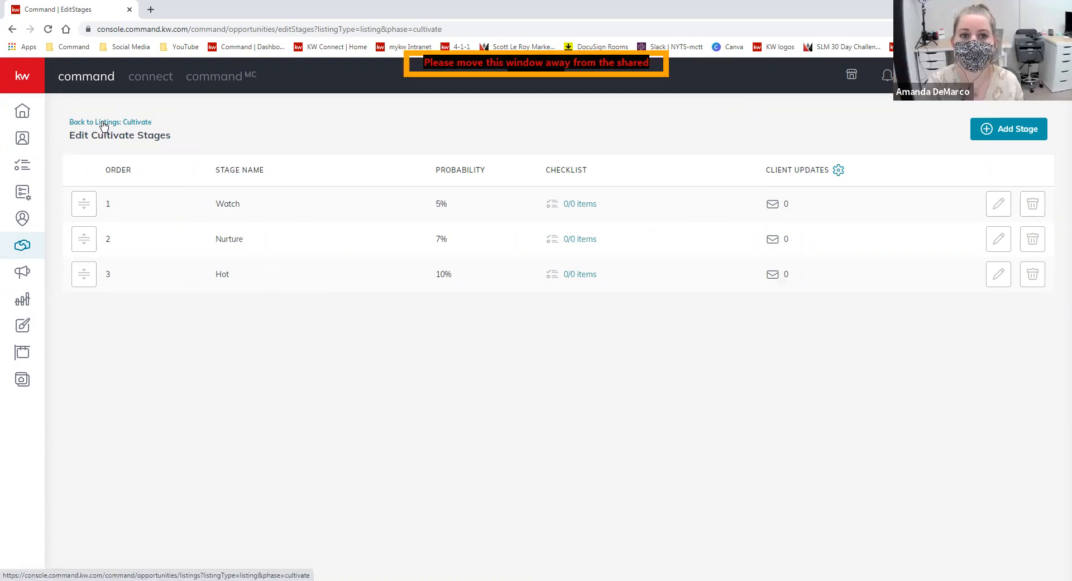
# - From the Cultivate listings board, choose the Rutherford market center and keep Listing as the type
pyautogui.click(103, 124)
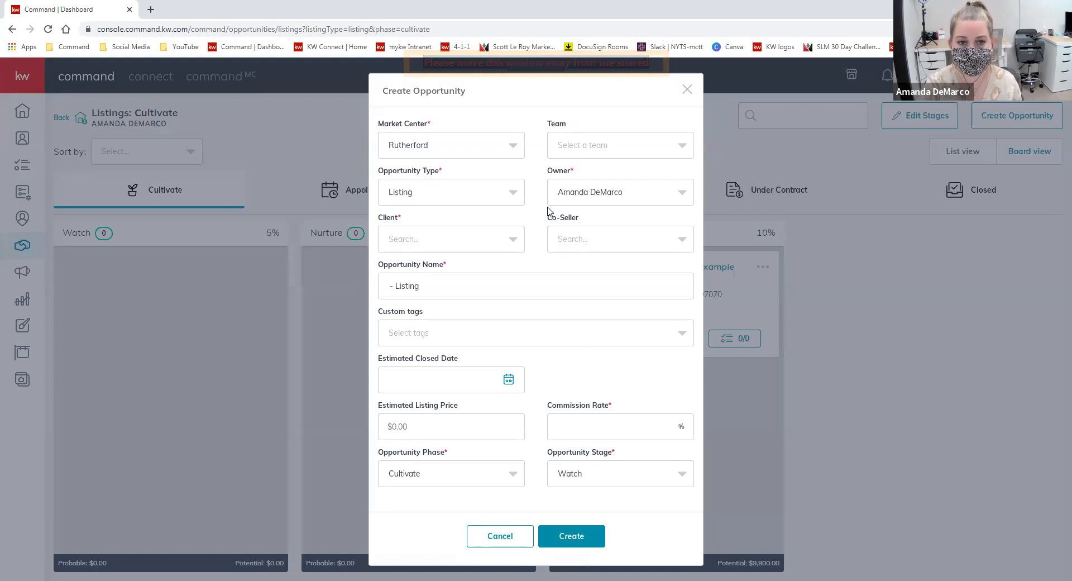
pyautogui.click(512, 146)
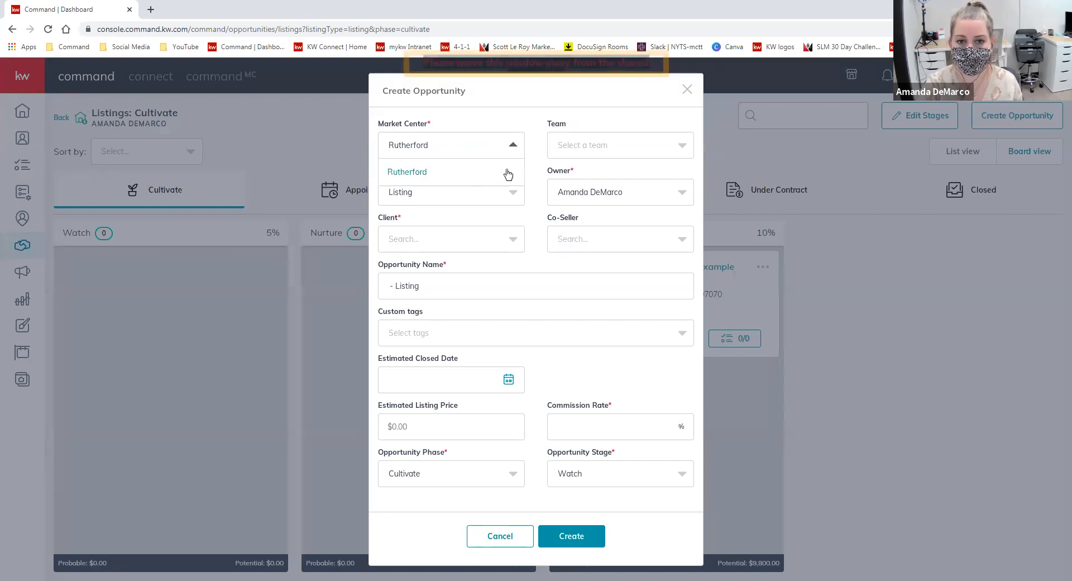
pyautogui.click(417, 172)
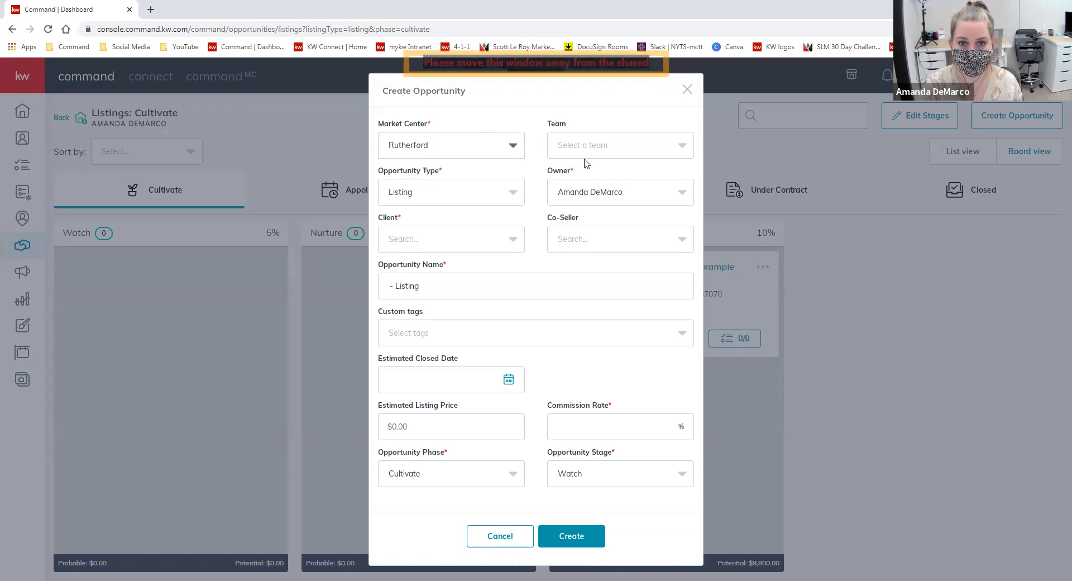
pyautogui.click(617, 150)
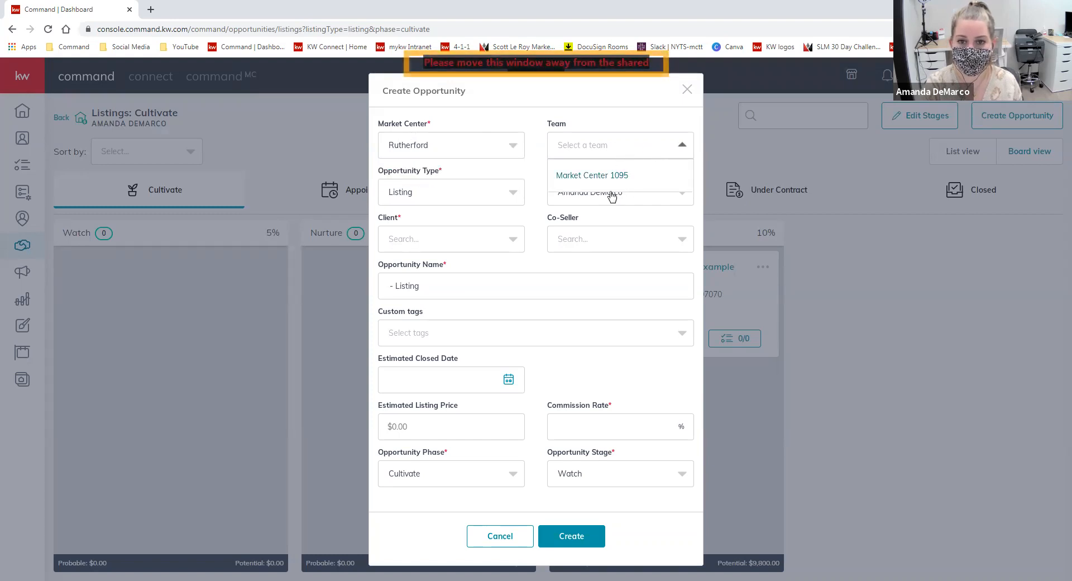
pyautogui.click(446, 192)
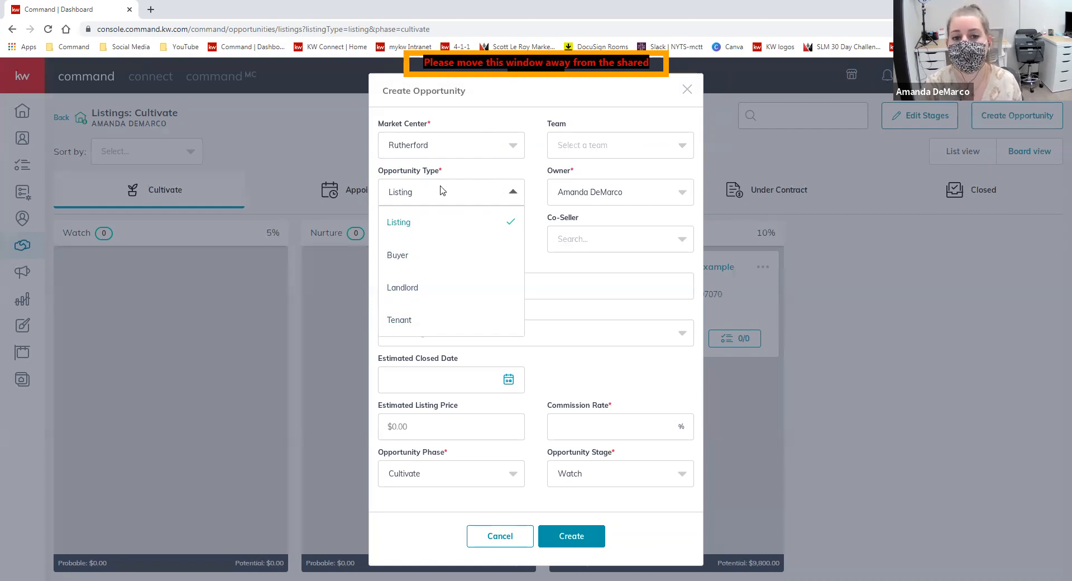
pyautogui.click(400, 223)
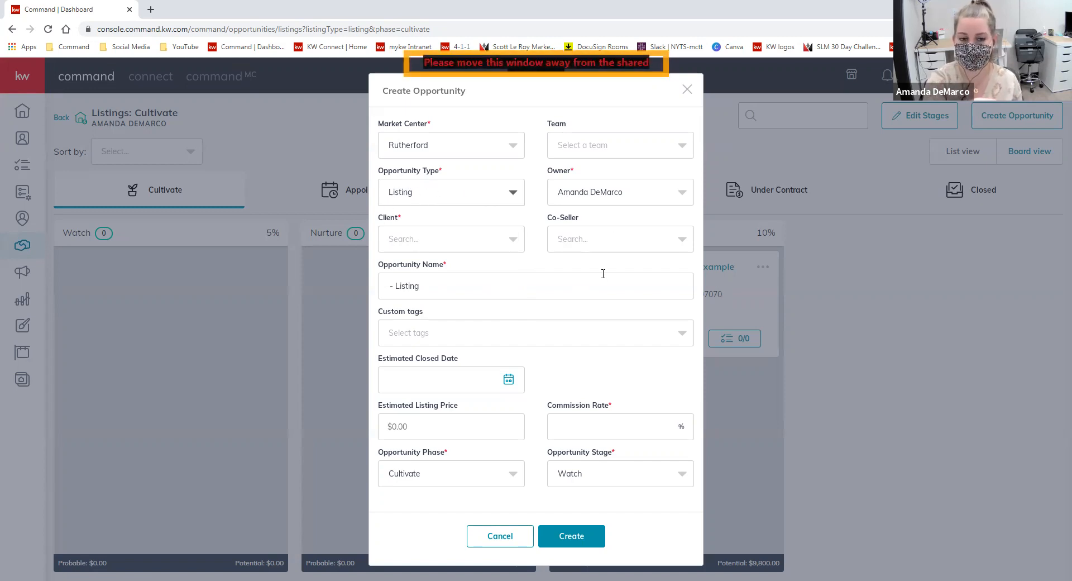
pyautogui.click(453, 241)
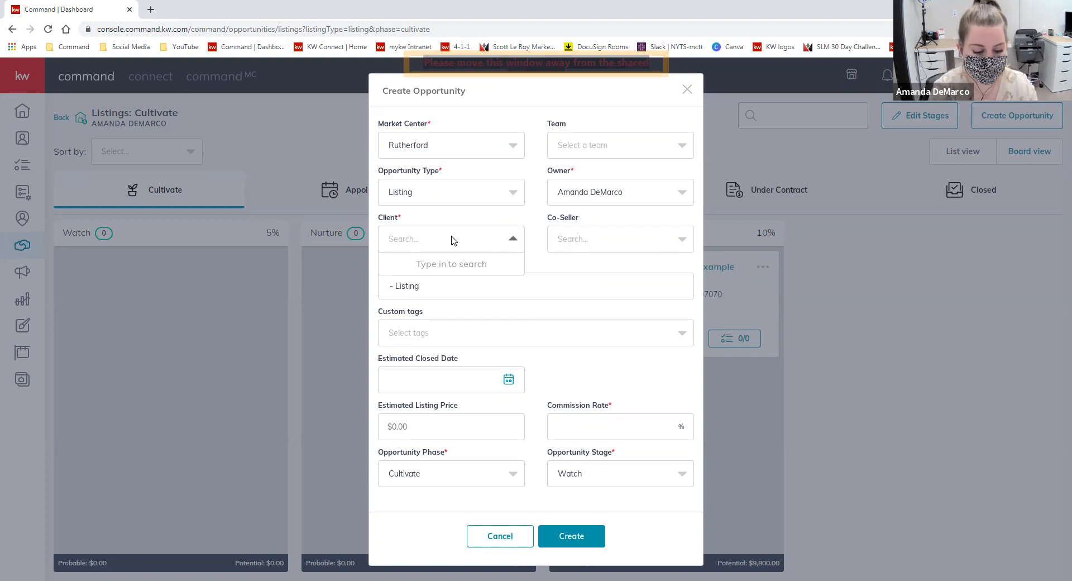
# - Search for and select the client contact, then choose the co-seller contact
pyautogui.write('paul')
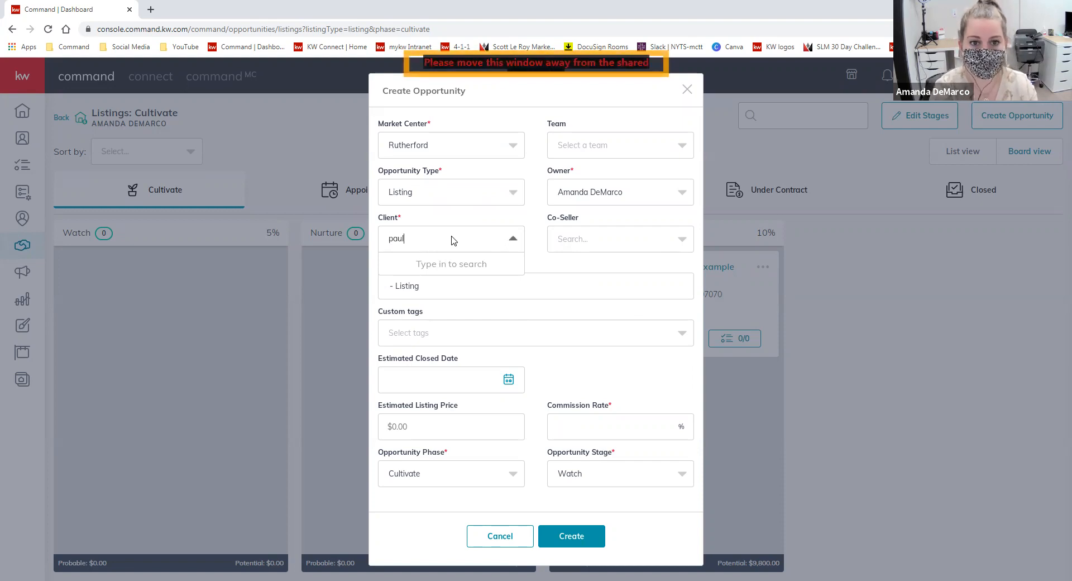
pyautogui.click(459, 273)
pyautogui.click(614, 239)
pyautogui.write('seth')
pyautogui.click(603, 265)
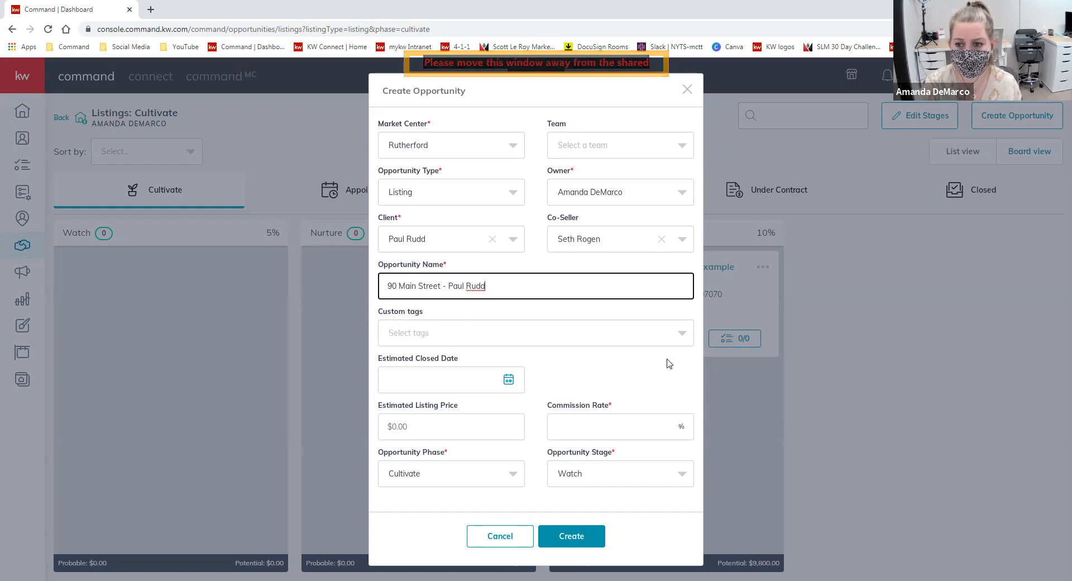
pyautogui.click(614, 409)
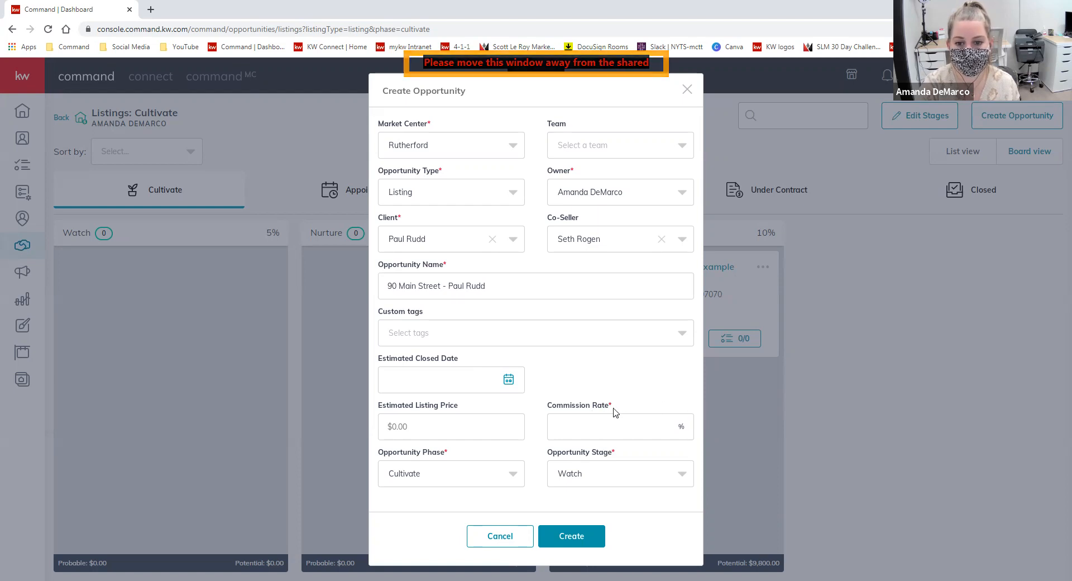
pyautogui.click(638, 430)
pyautogui.click(613, 456)
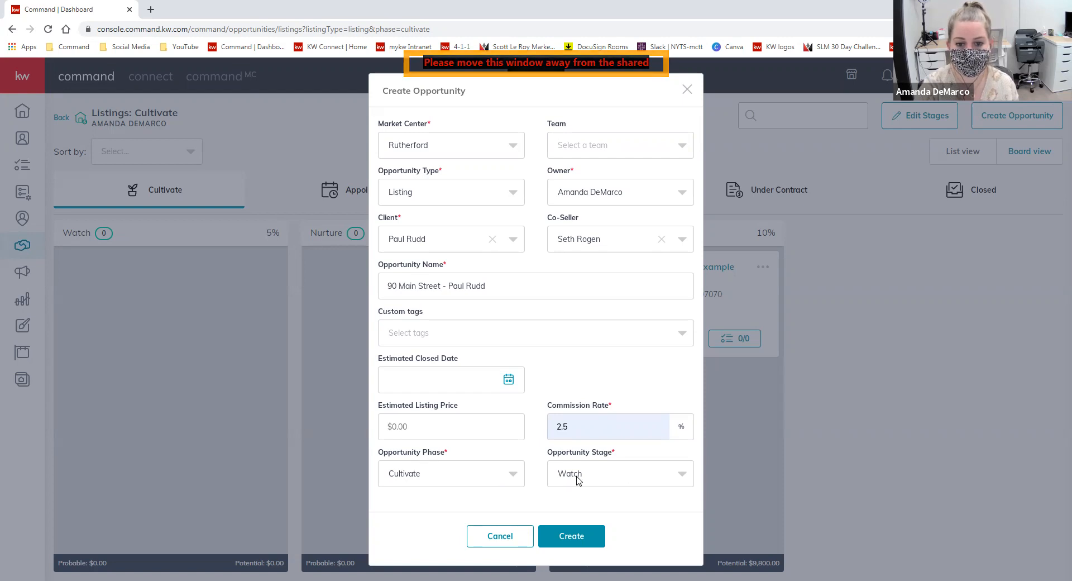
# - Set the opportunity phase to Active and bring up its stage choices
pyautogui.click(515, 476)
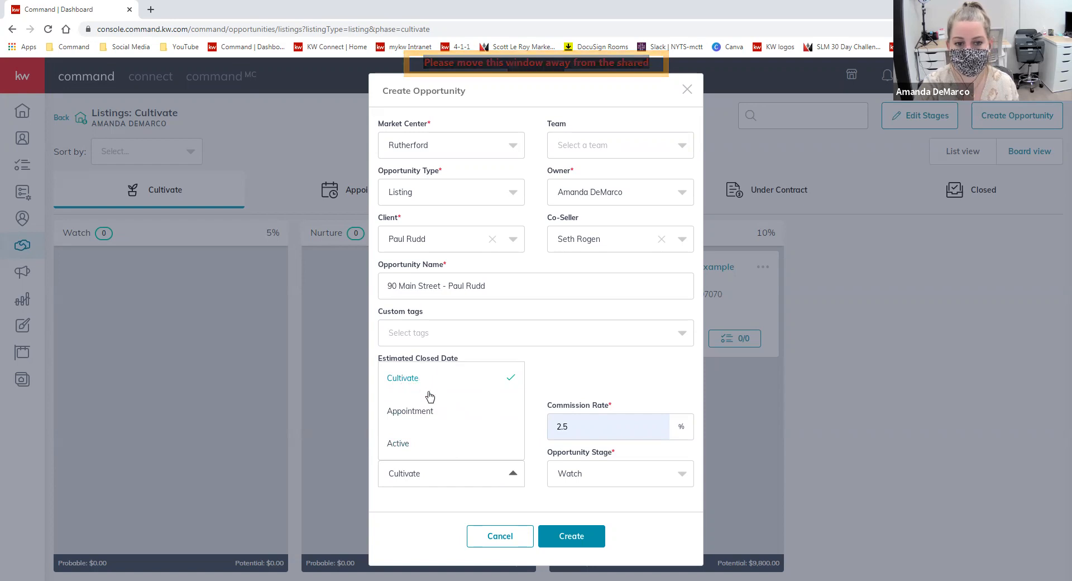
pyautogui.click(413, 444)
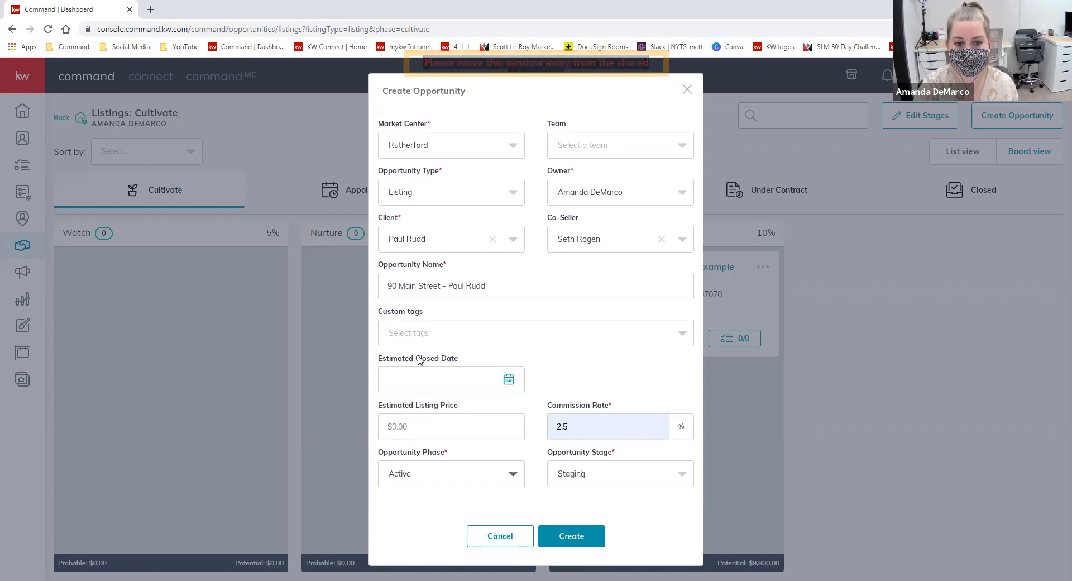
pyautogui.click(611, 474)
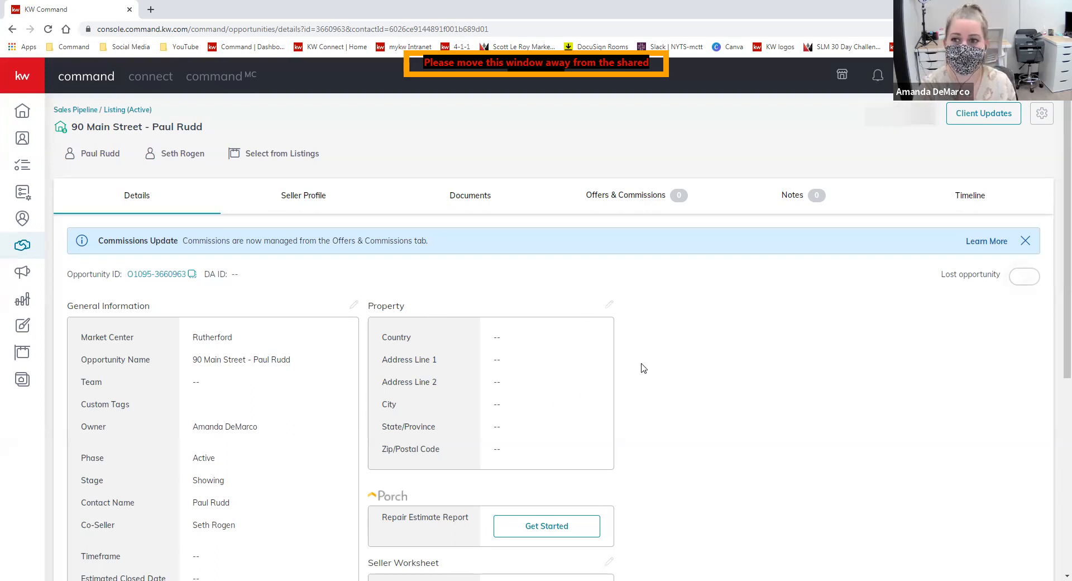
pyautogui.click(608, 304)
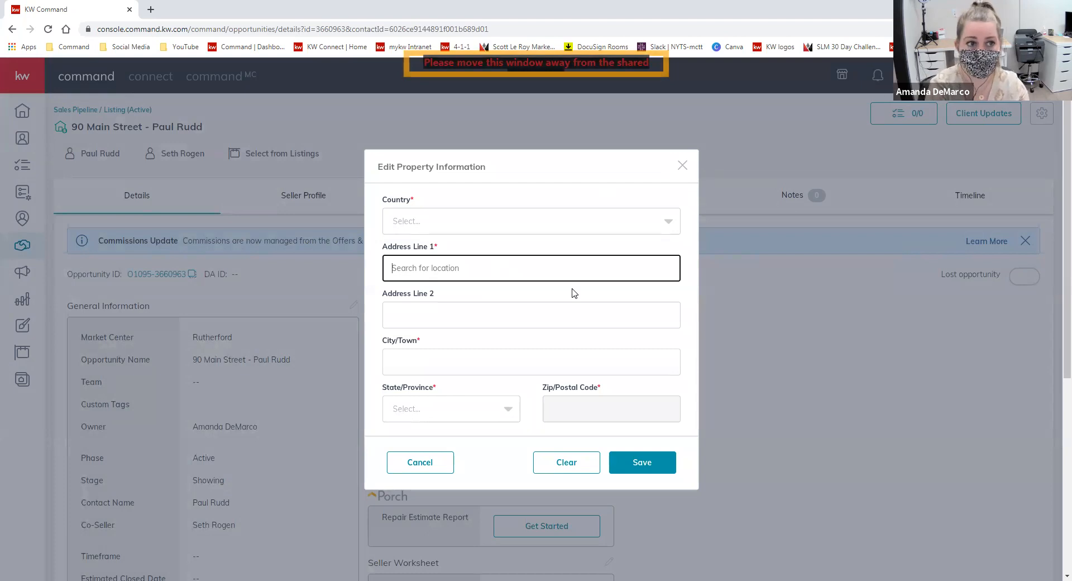
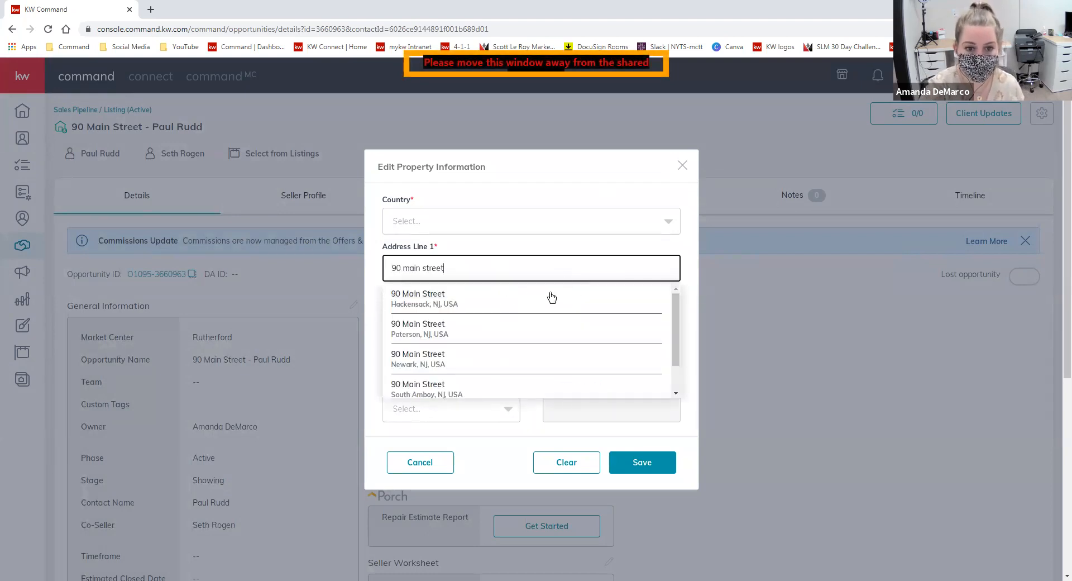
pyautogui.click(514, 304)
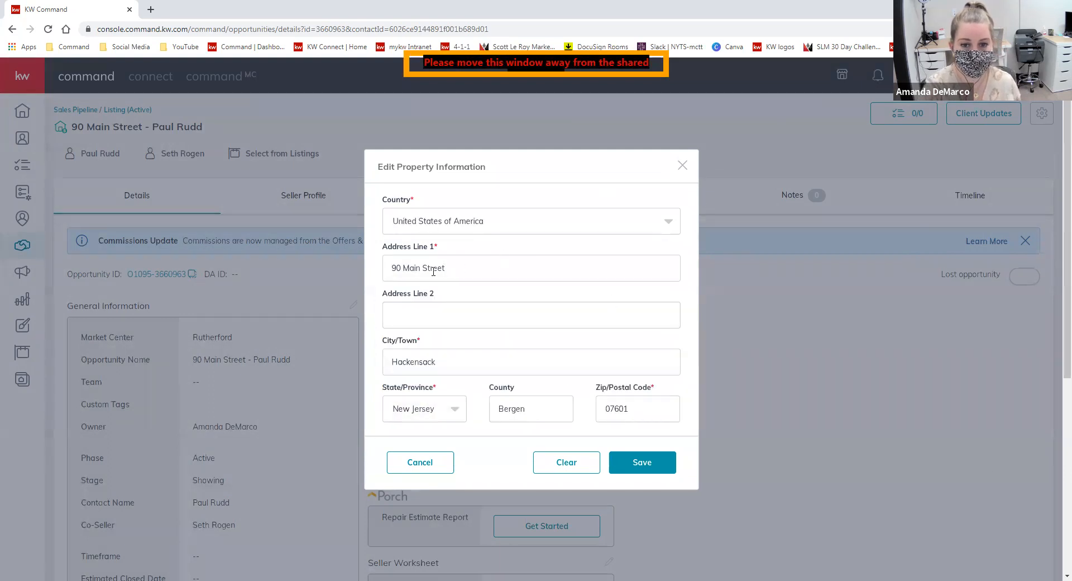
pyautogui.click(650, 470)
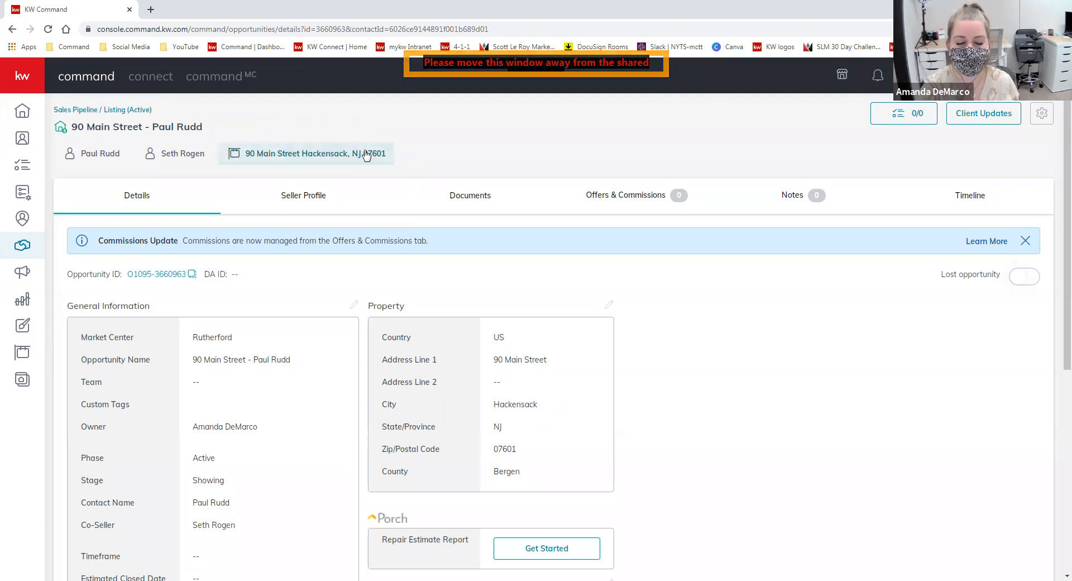
pyautogui.scroll(-1, 635, 322)
pyautogui.scroll(1, 634, 322)
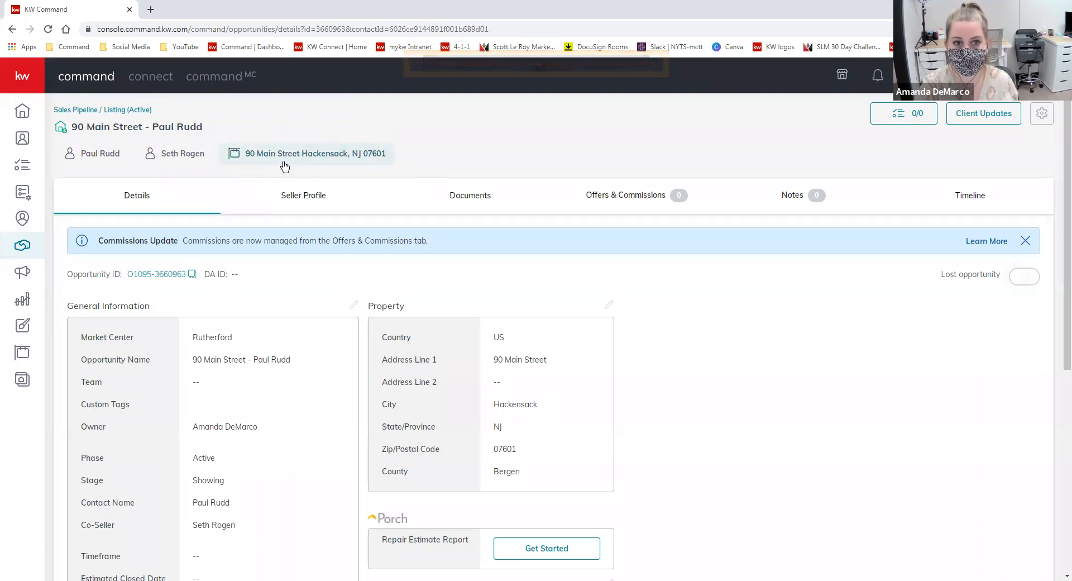
pyautogui.scroll(-1, 766, 398)
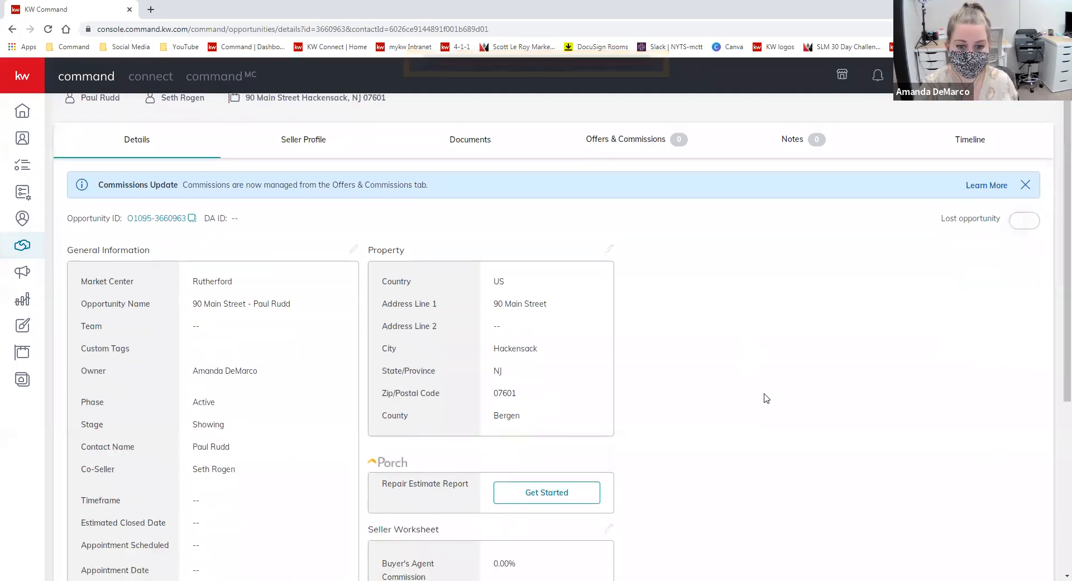
pyautogui.scroll(-1, 766, 398)
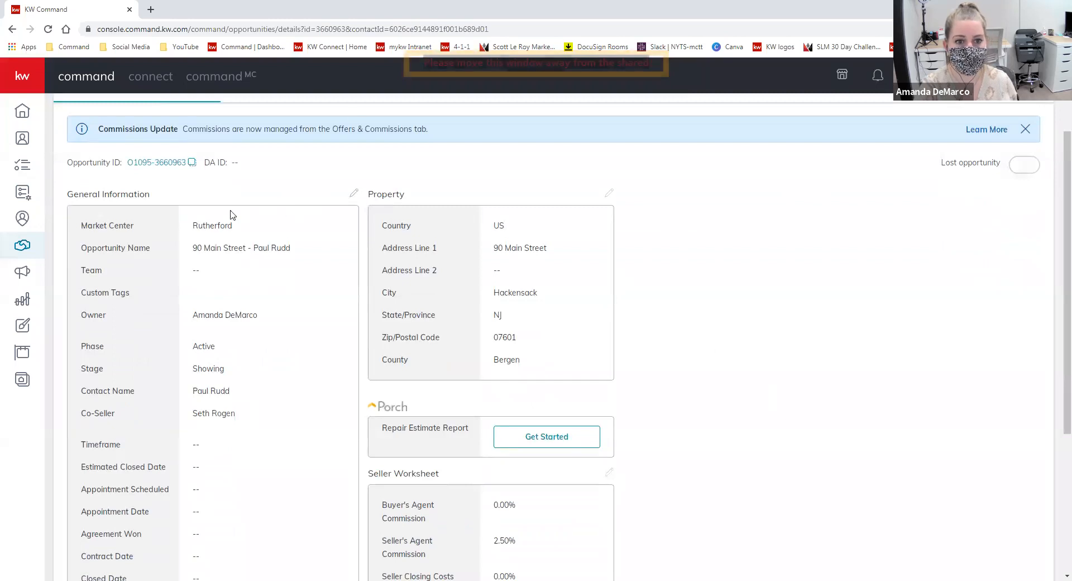
pyautogui.scroll(-2, 227, 364)
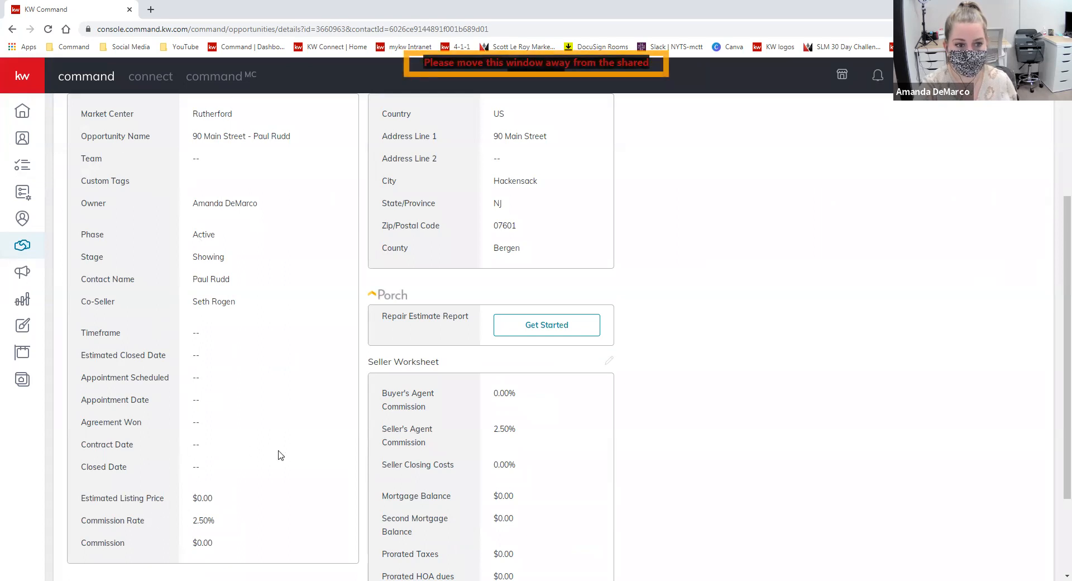
pyautogui.scroll(1, 347, 325)
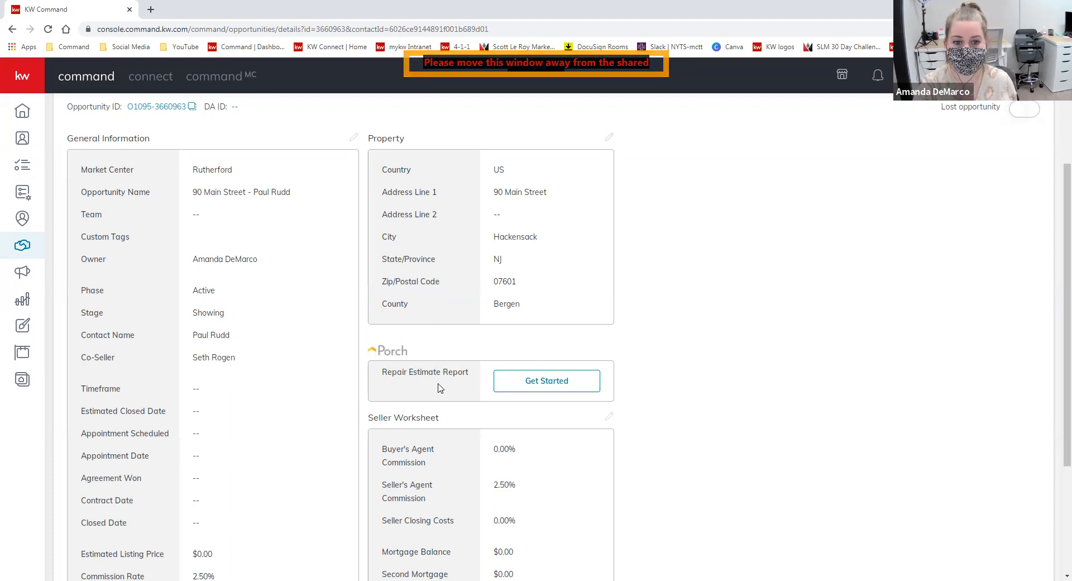
pyautogui.scroll(1, 723, 416)
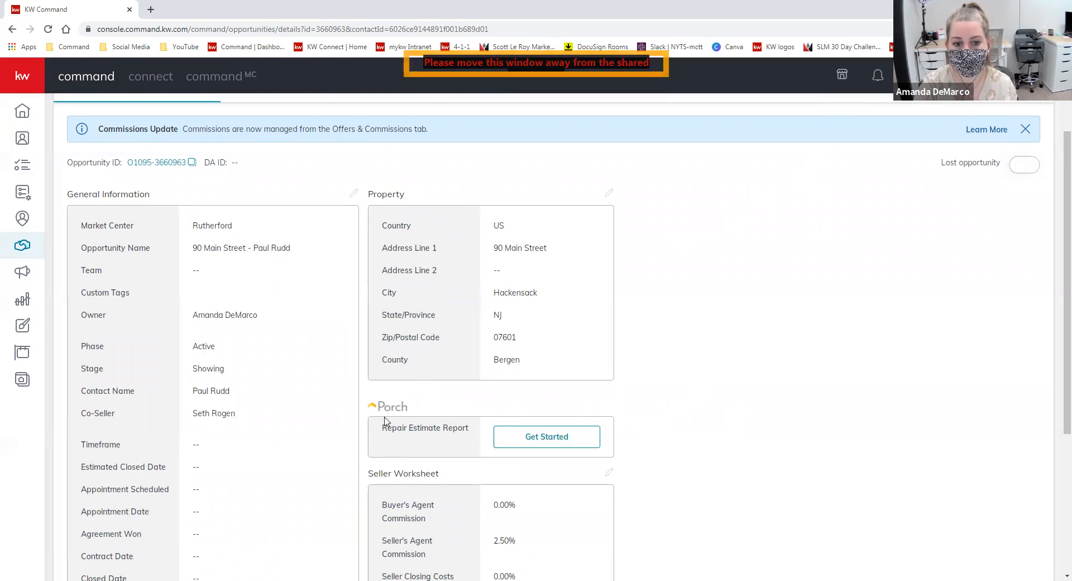
pyautogui.scroll(1, 705, 440)
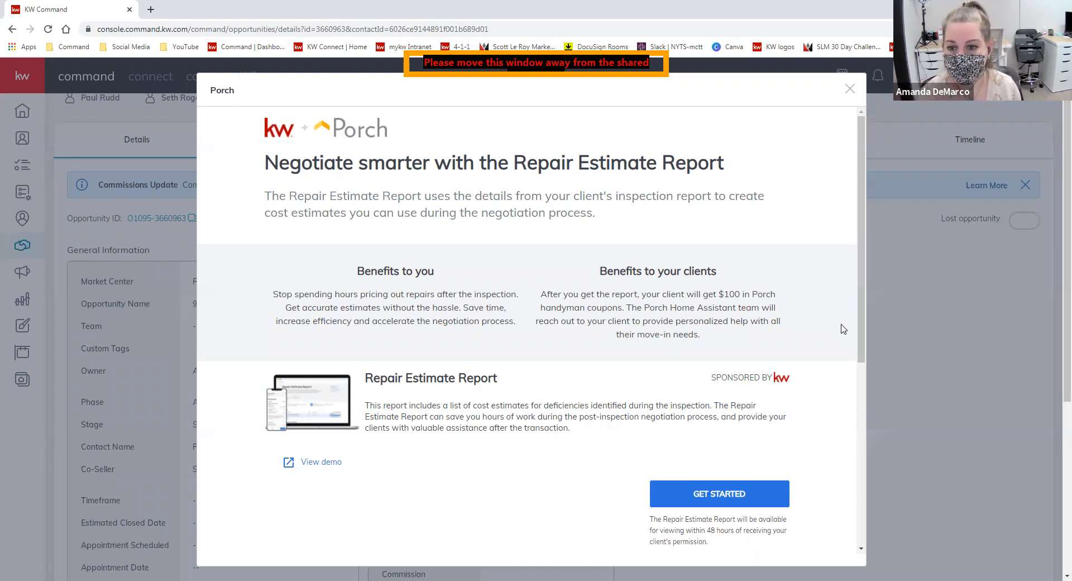
pyautogui.click(848, 90)
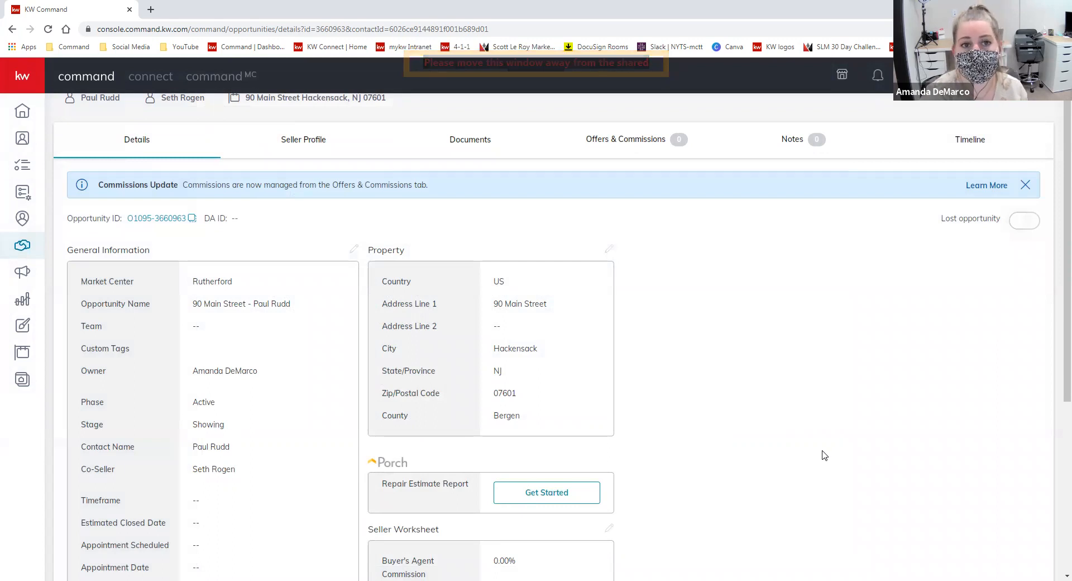
pyautogui.scroll(2, 739, 497)
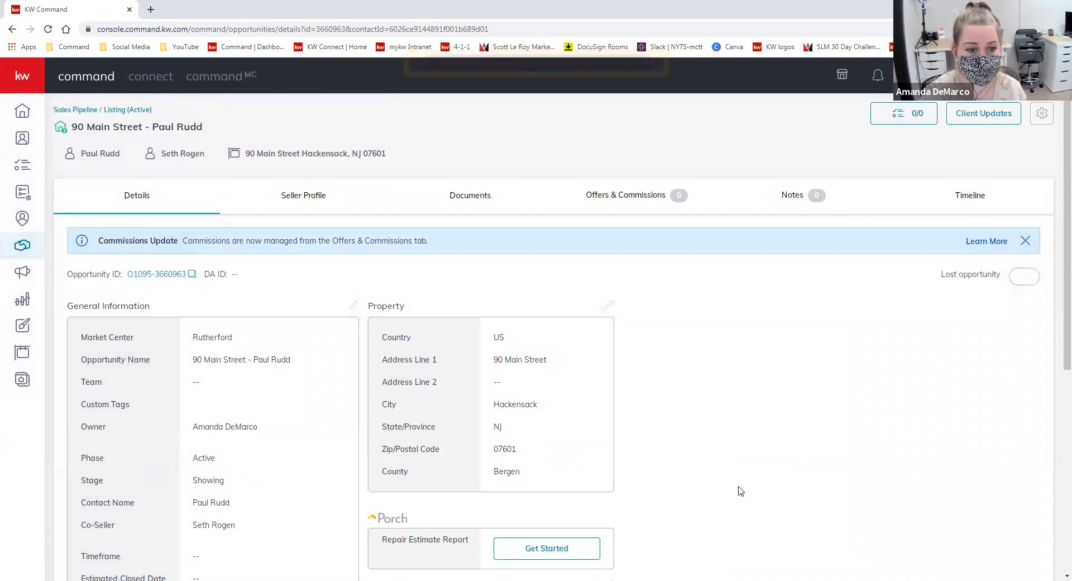
pyautogui.scroll(-2, 740, 493)
pyautogui.scroll(1, 740, 493)
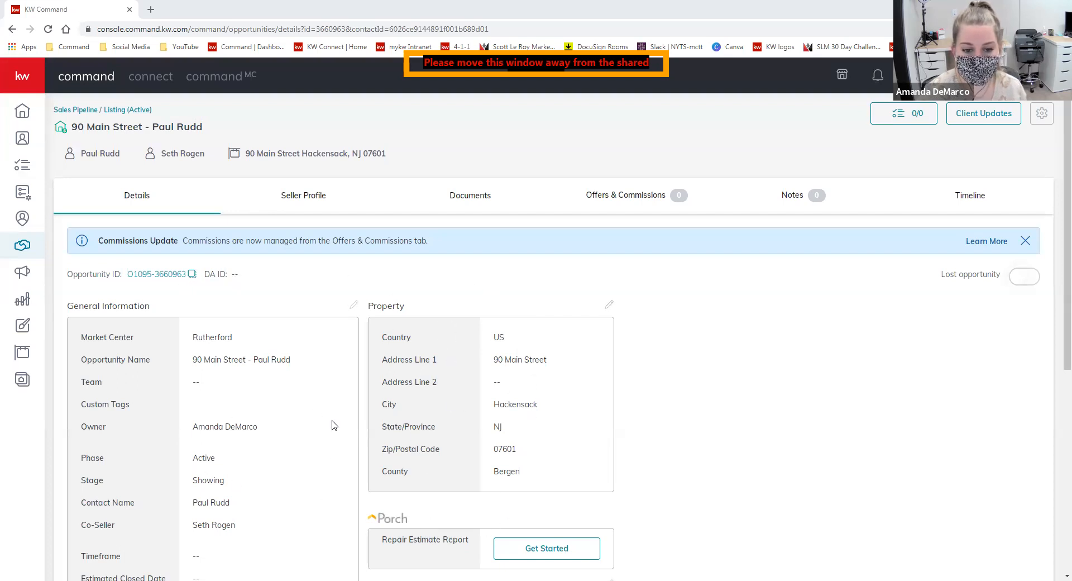
pyautogui.click(481, 194)
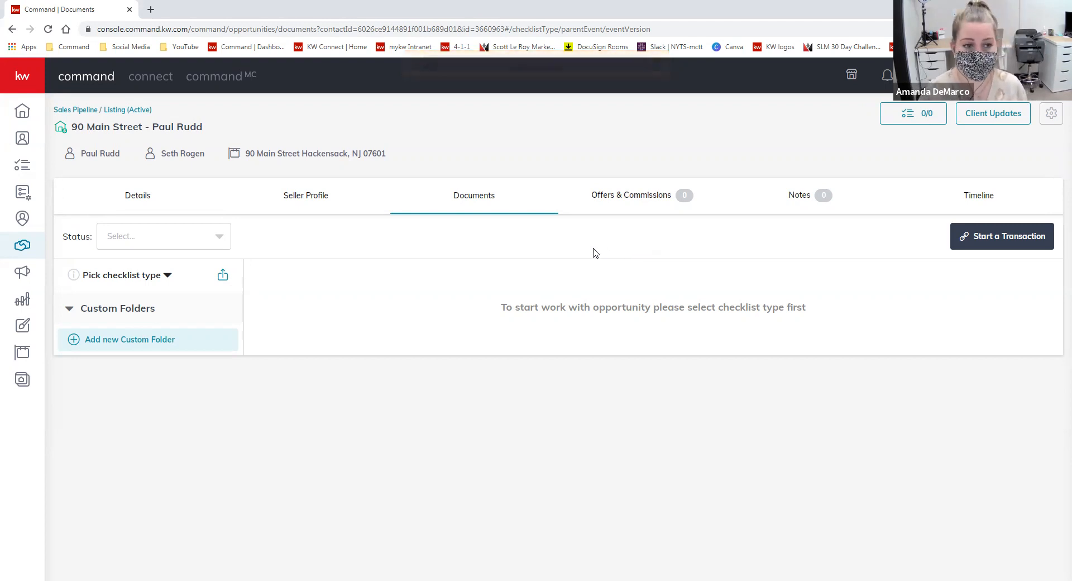
pyautogui.moveTo(808, 303); pyautogui.dragTo(496, 333)
pyautogui.click(604, 309)
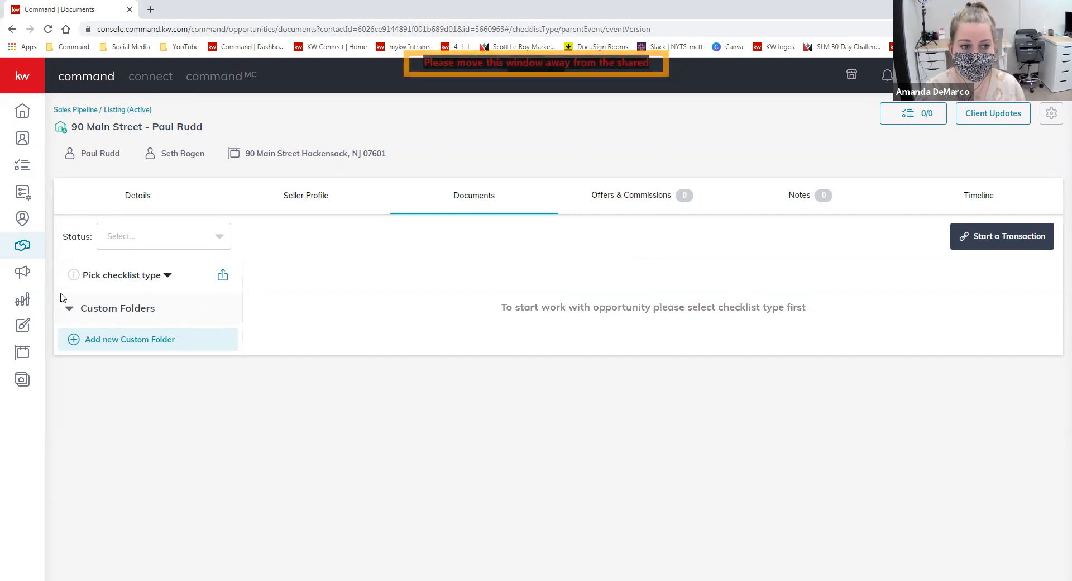
pyautogui.click(167, 275)
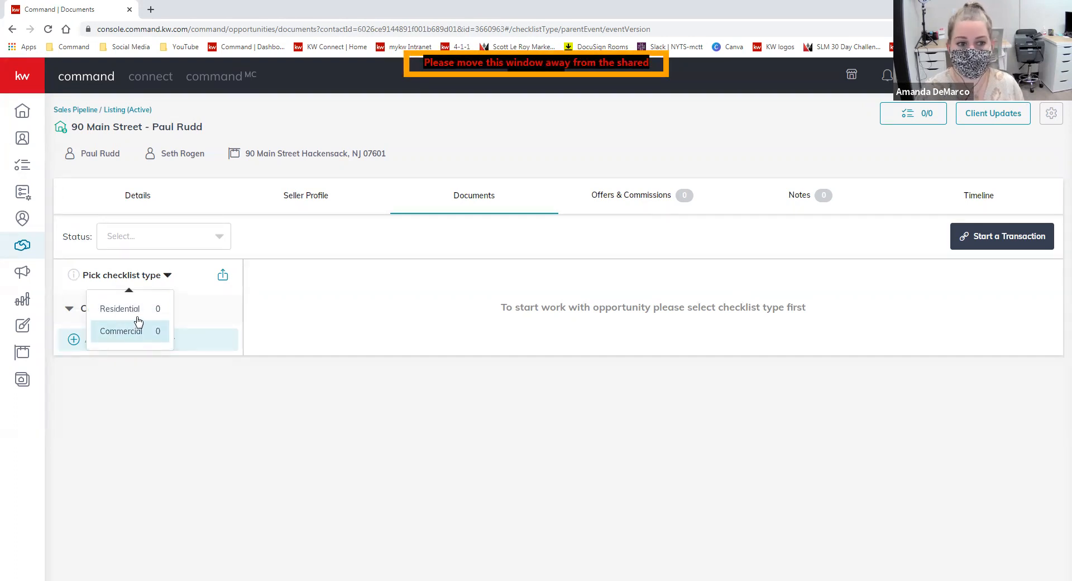
# - Apply the Residential checklist and scroll through its 11 Listed documents
pyautogui.click(134, 309)
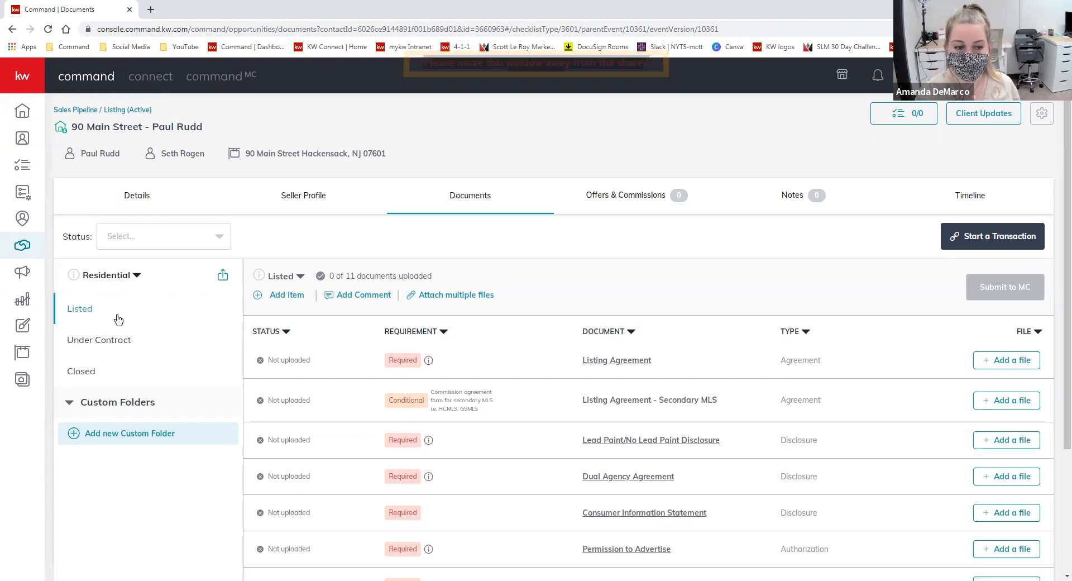
pyautogui.scroll(-1, 784, 364)
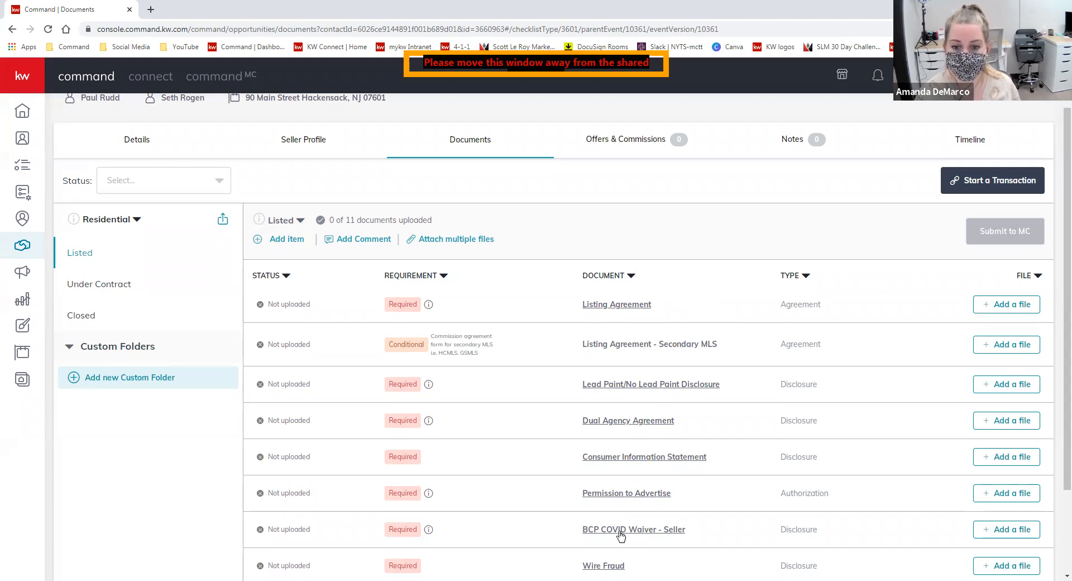
pyautogui.scroll(-1, 636, 254)
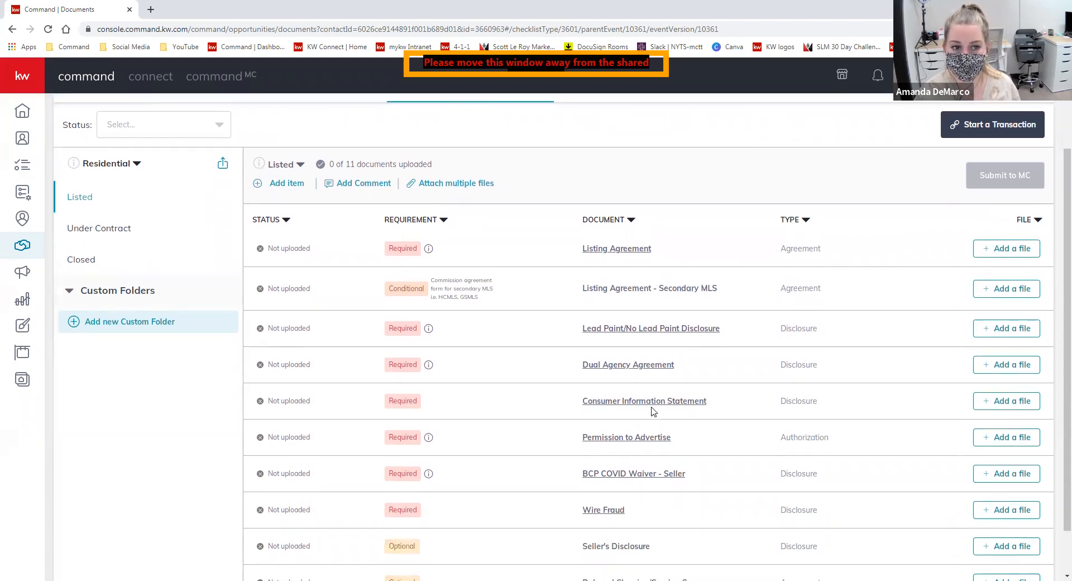
pyautogui.scroll(1, 642, 305)
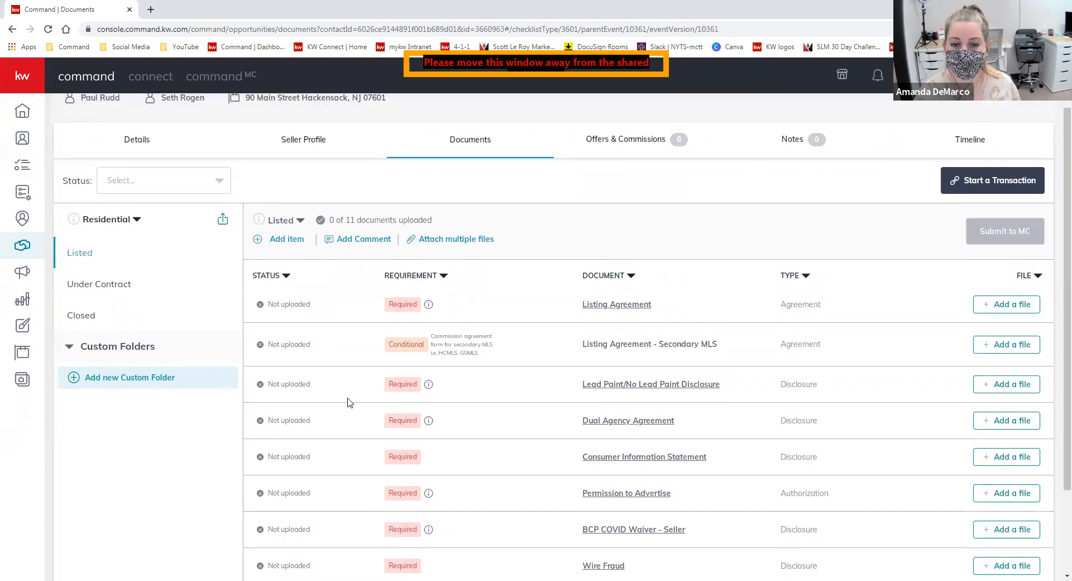
pyautogui.click(613, 305)
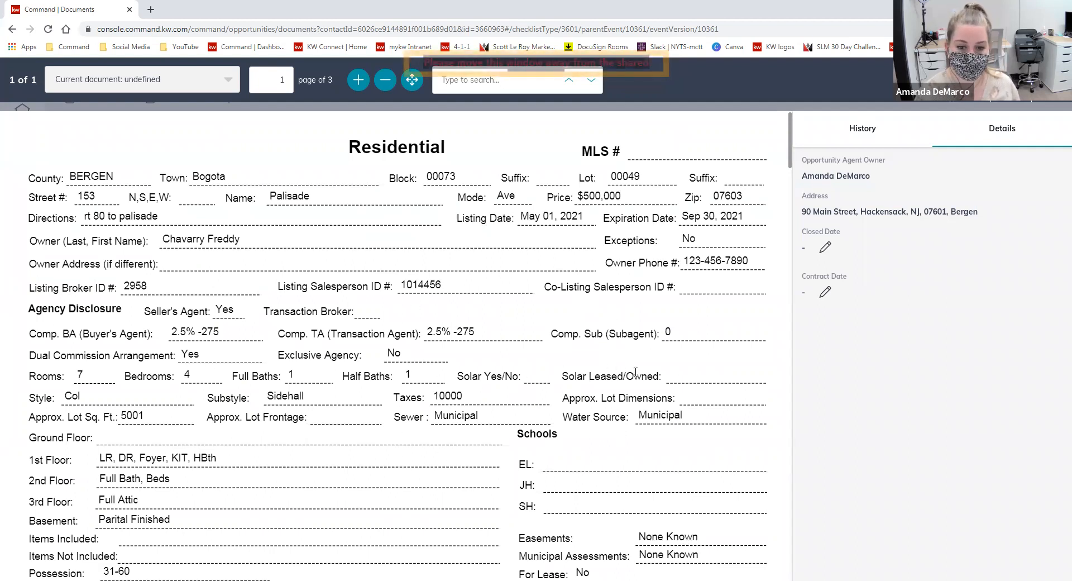
pyautogui.scroll(-7, 434, 487)
pyautogui.scroll(-3, 636, 376)
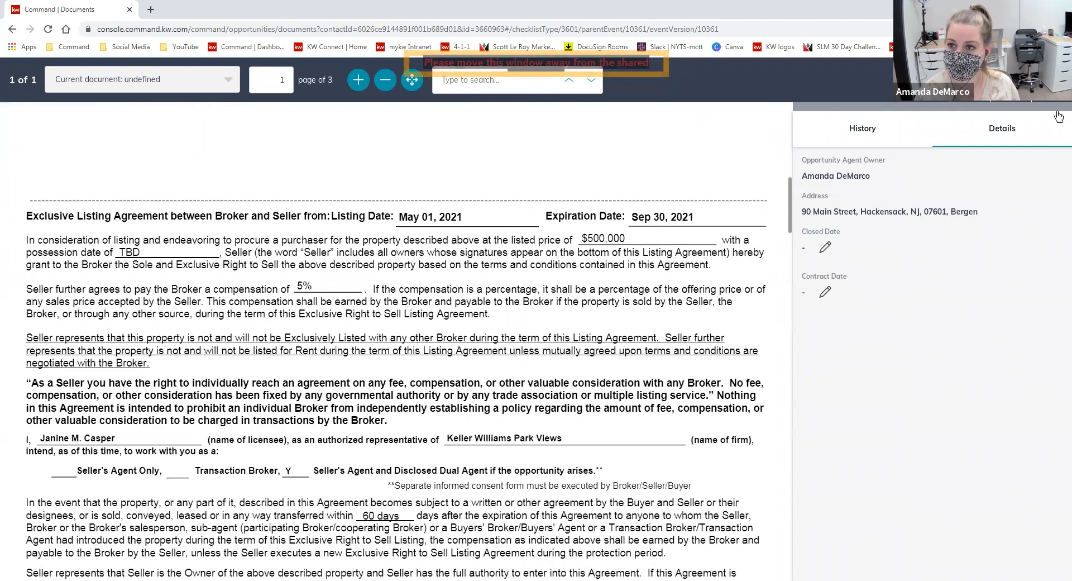
pyautogui.click(1052, 80)
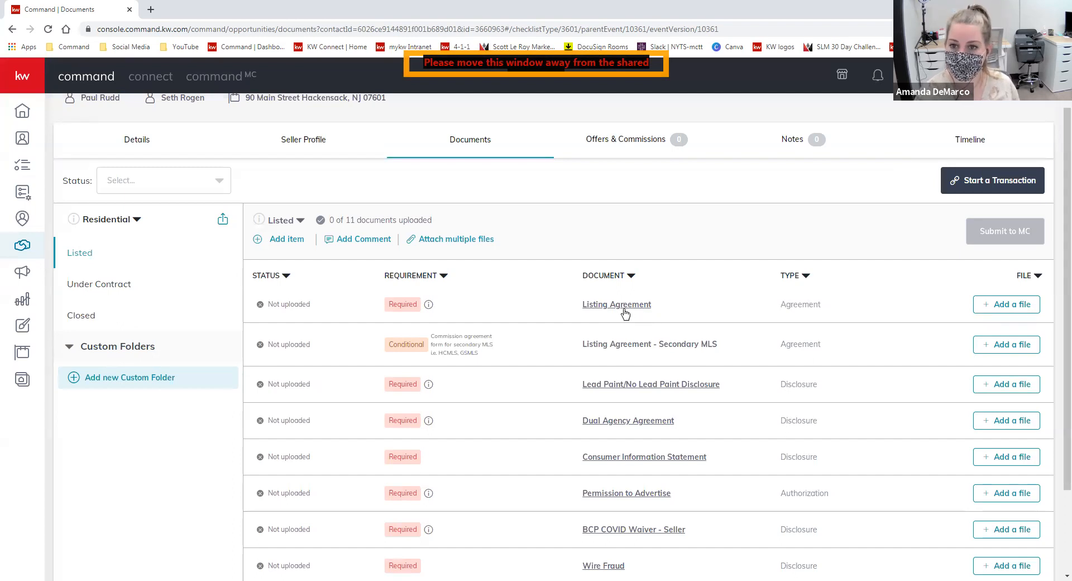
pyautogui.scroll(-1, 743, 291)
pyautogui.scroll(-2, 743, 291)
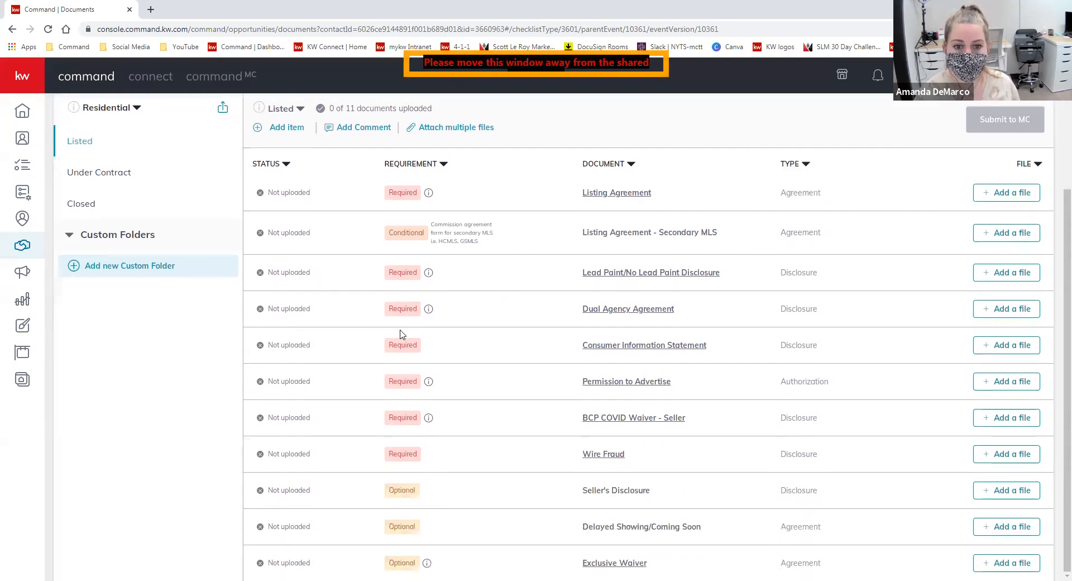
pyautogui.moveTo(429, 273)
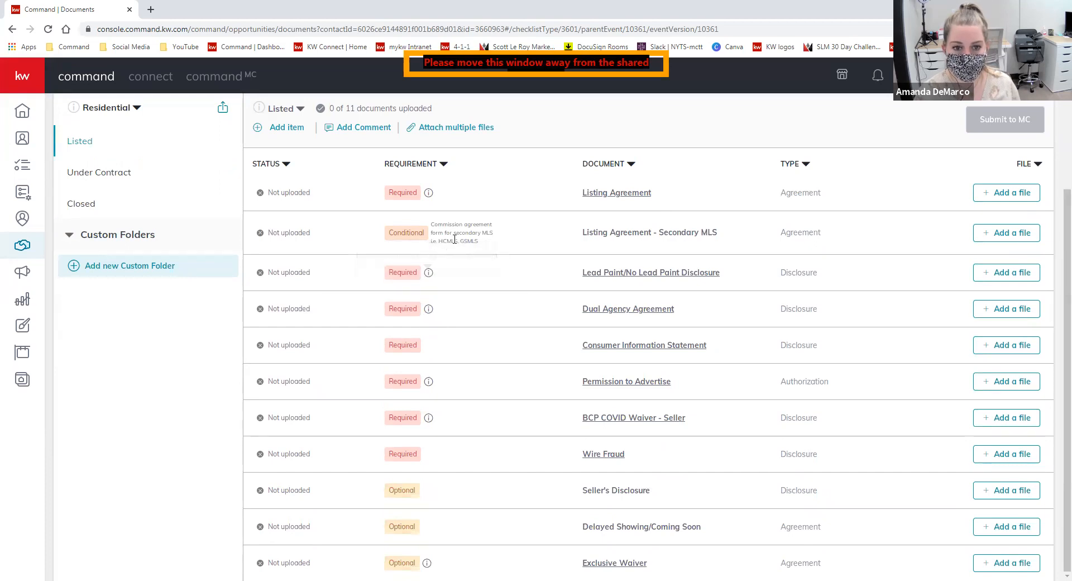
pyautogui.moveTo(428, 311)
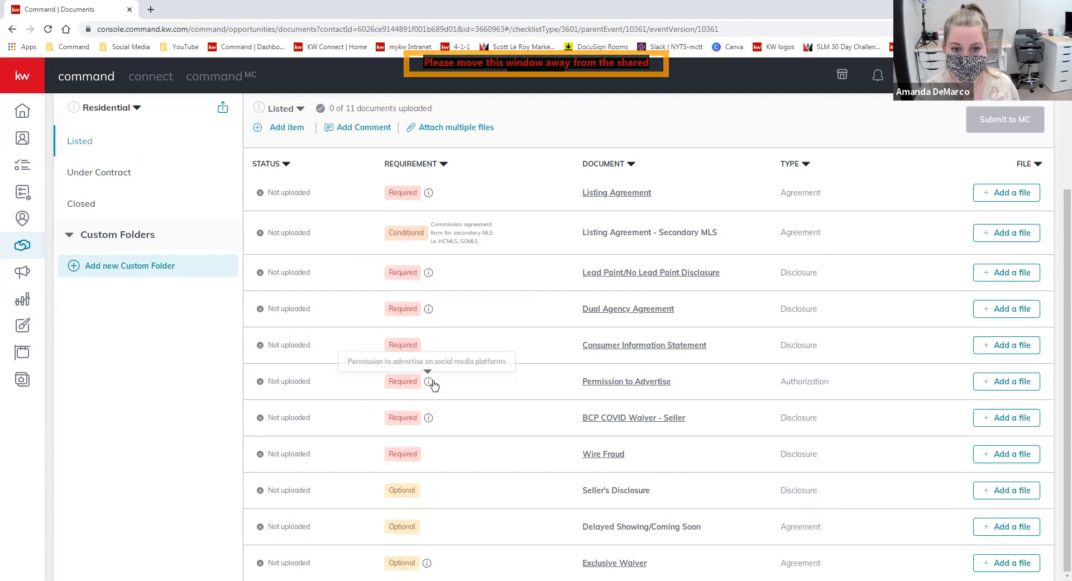
pyautogui.scroll(1, 524, 443)
pyautogui.scroll(3, 523, 443)
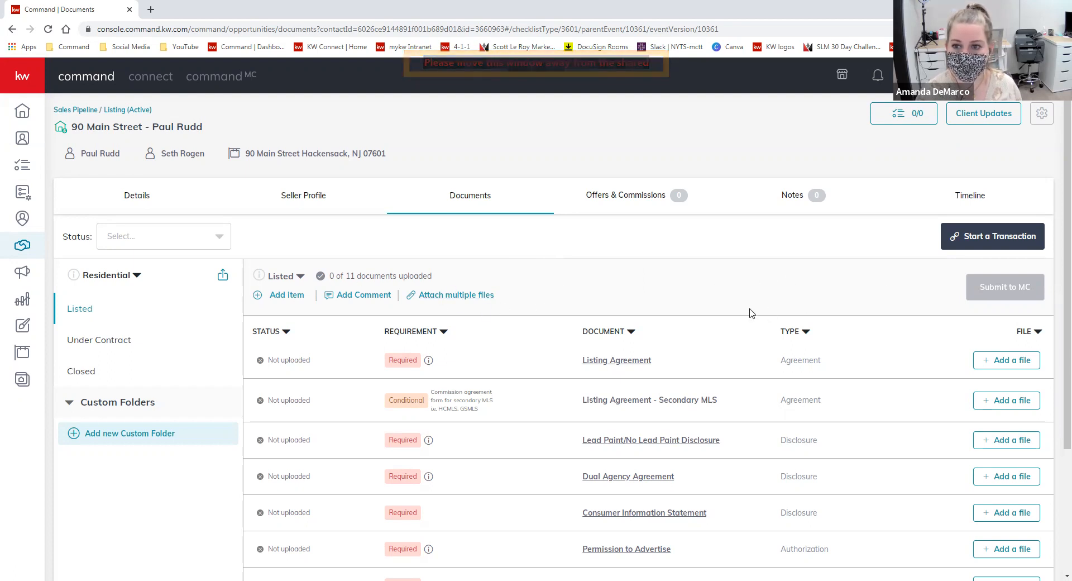
# - Start a transaction for the listing and sign out of DocuSign Rooms
pyautogui.click(992, 240)
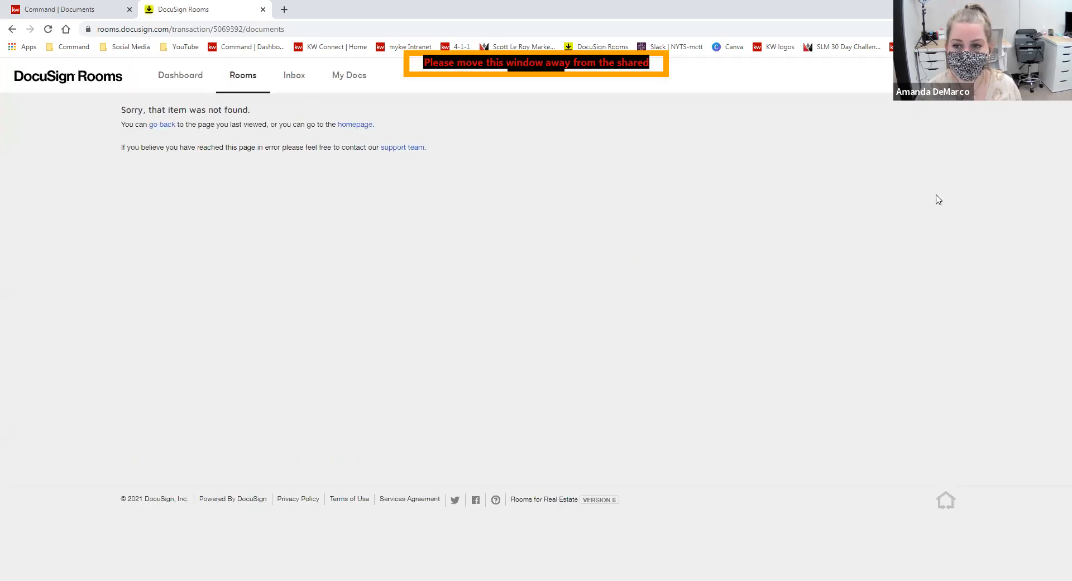
pyautogui.click(1044, 74)
pyautogui.click(990, 265)
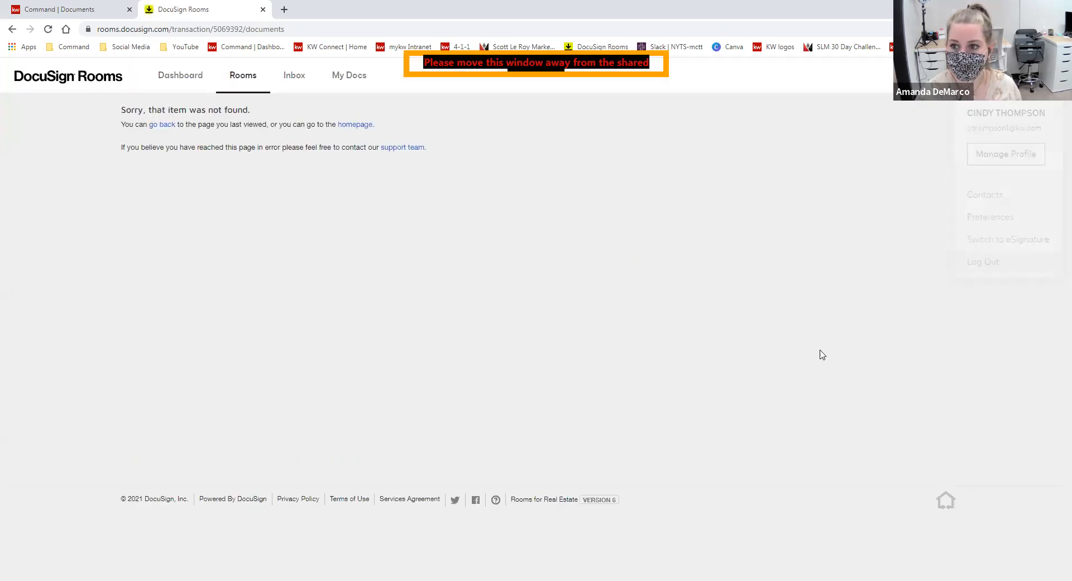
pyautogui.click(538, 262)
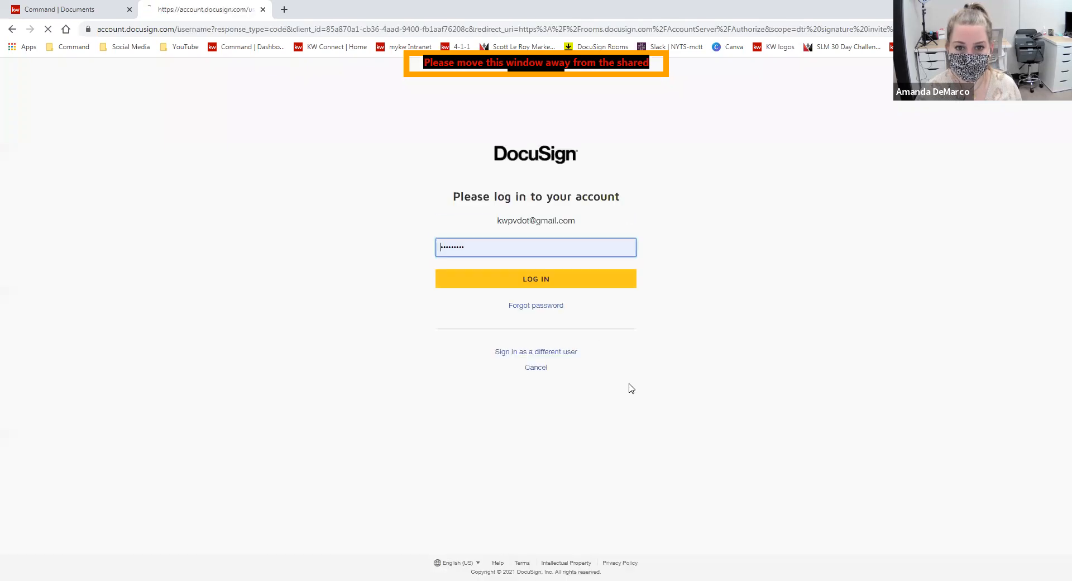
pyautogui.click(479, 279)
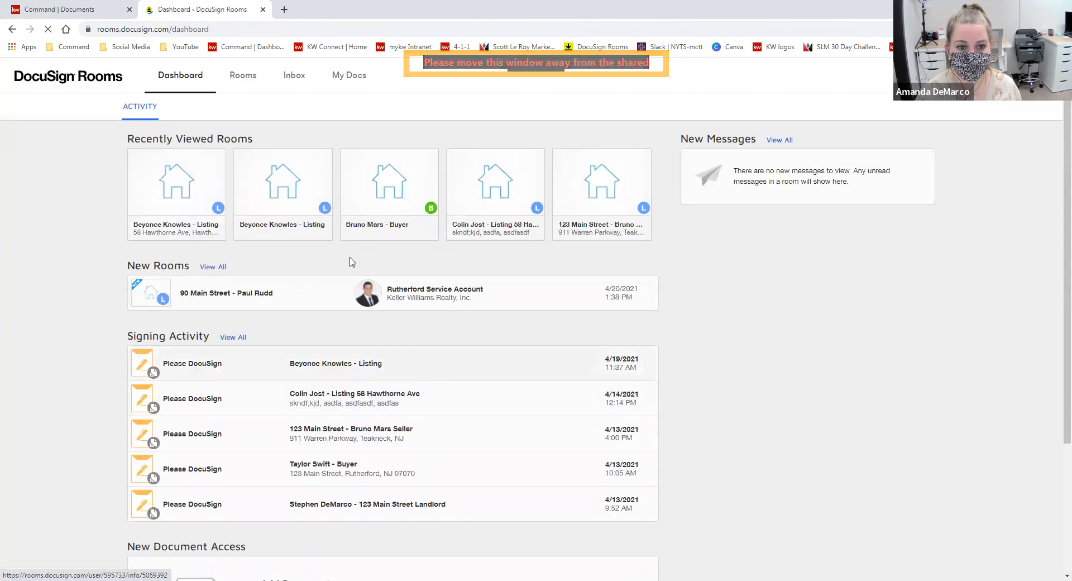
pyautogui.click(262, 9)
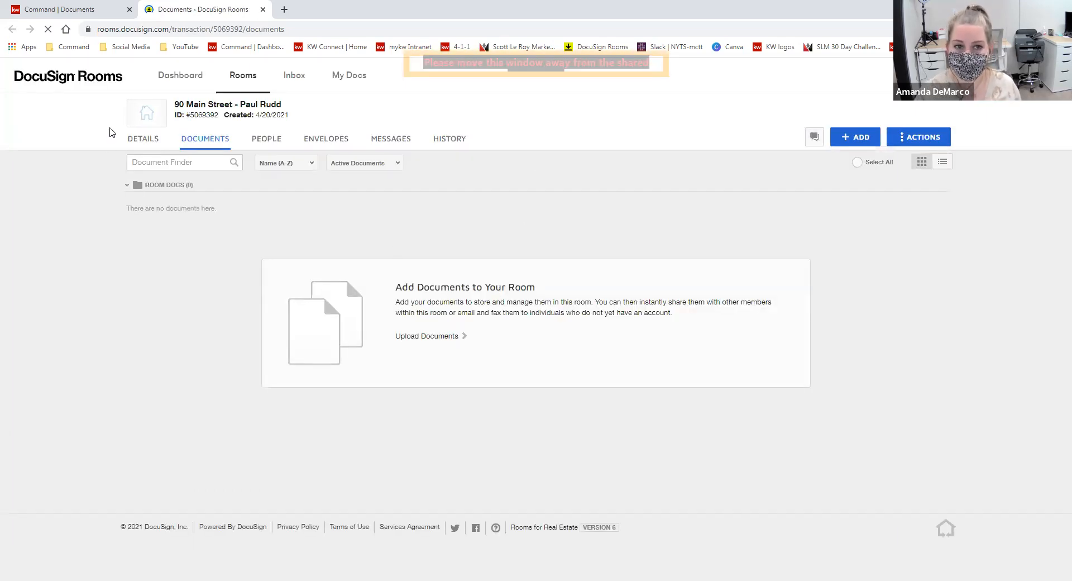
pyautogui.moveTo(288, 107); pyautogui.dragTo(174, 105)
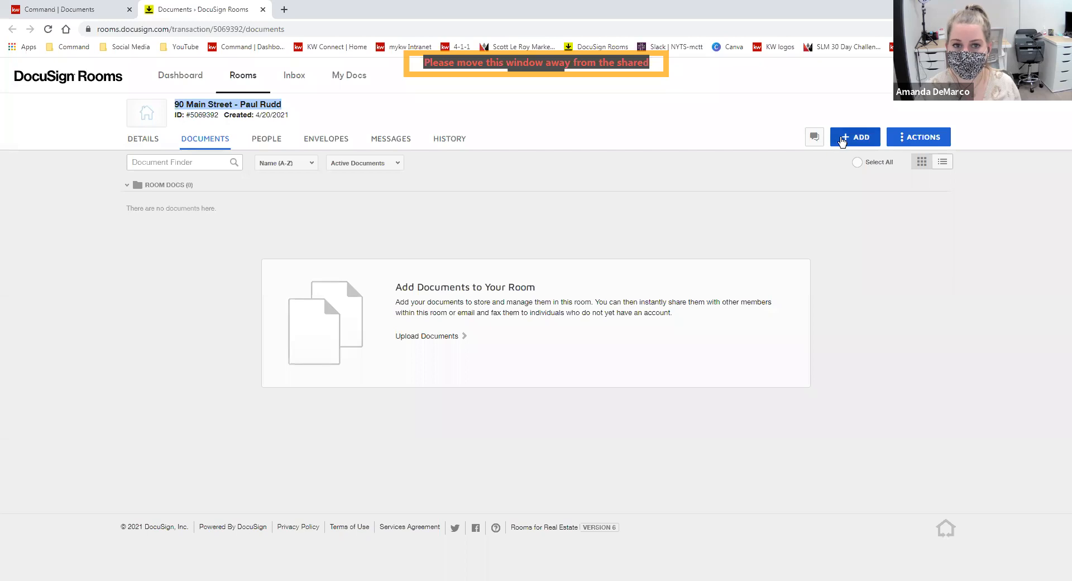
pyautogui.click(854, 137)
pyautogui.click(860, 182)
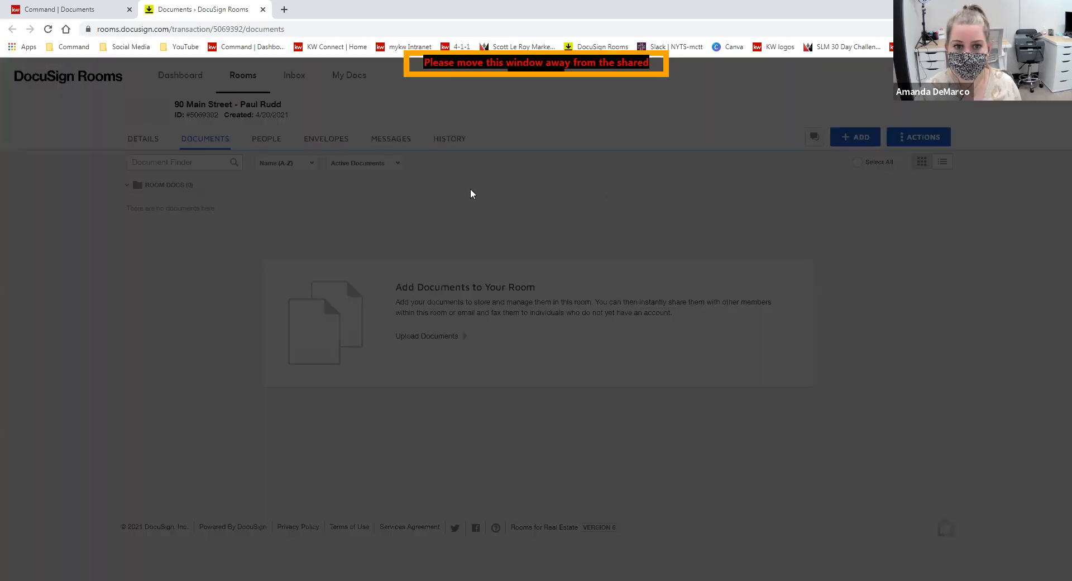
pyautogui.click(466, 118)
pyautogui.click(483, 140)
pyautogui.click(486, 158)
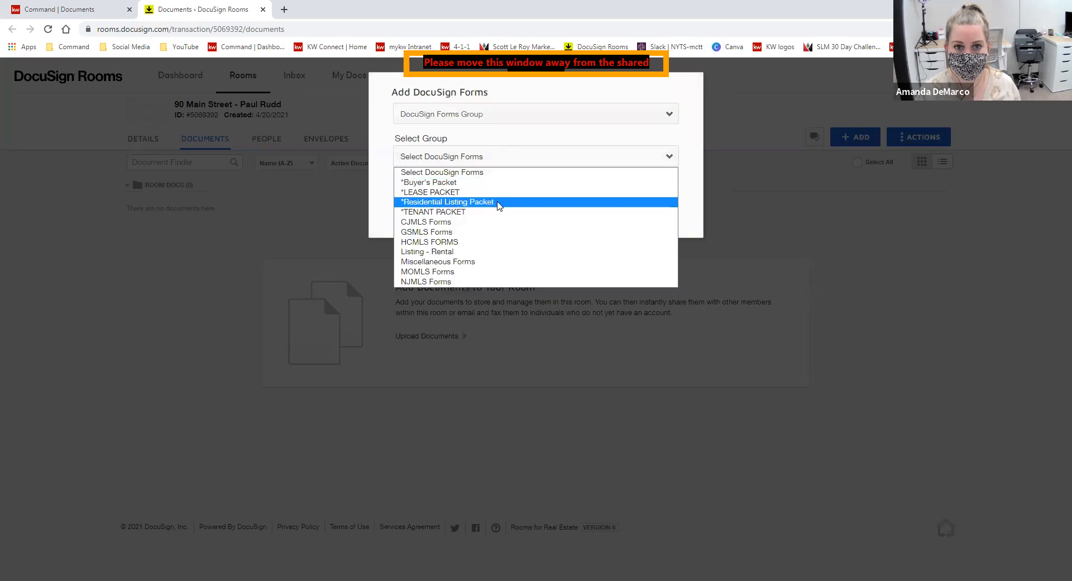
pyautogui.click(498, 203)
pyautogui.click(592, 419)
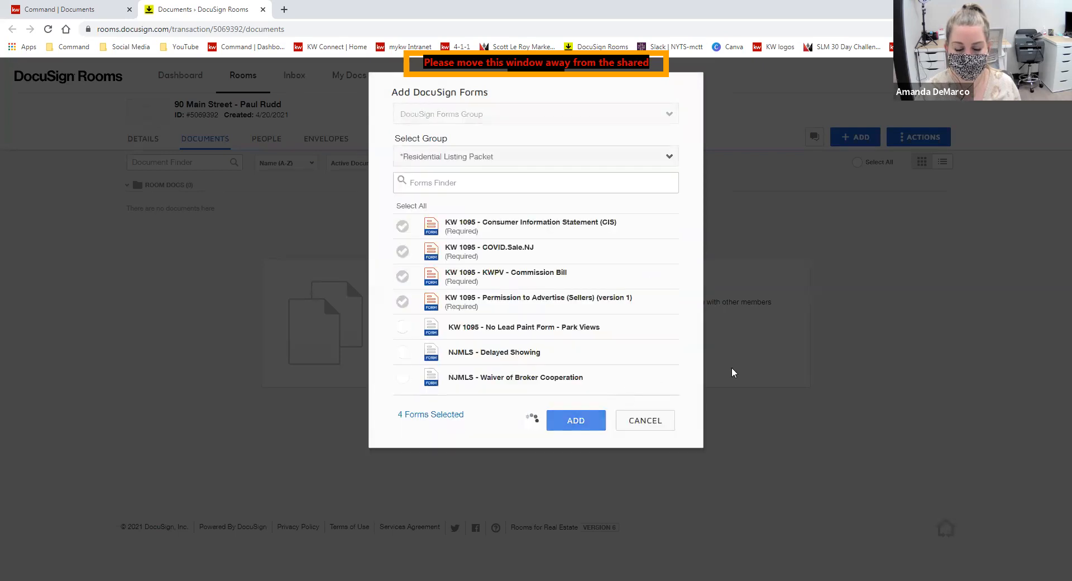
pyautogui.click(78, 11)
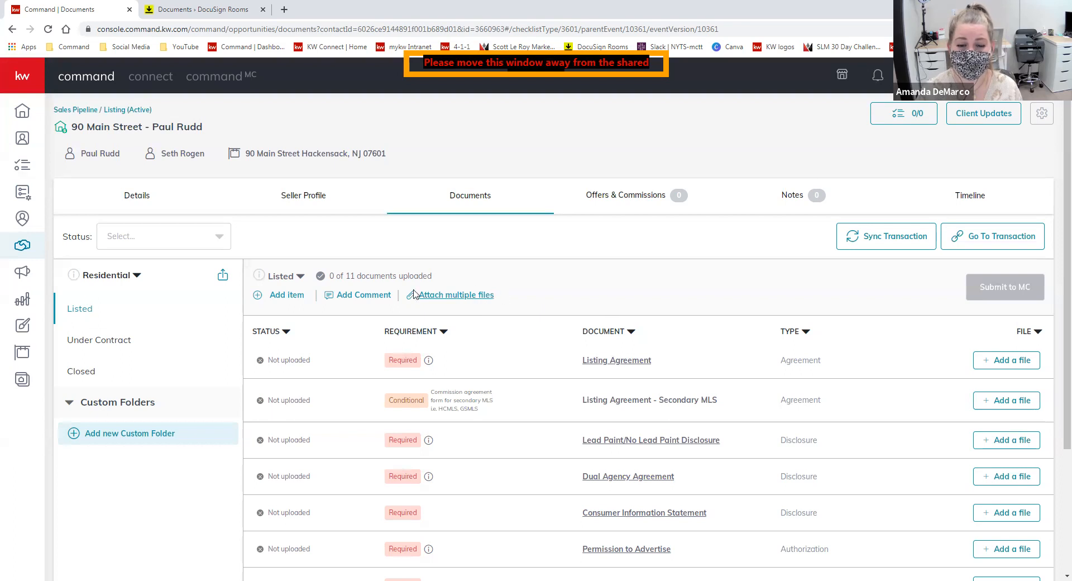
# - Open Attach multiple files and set the source to DocuSign instead of the computer
pyautogui.click(467, 295)
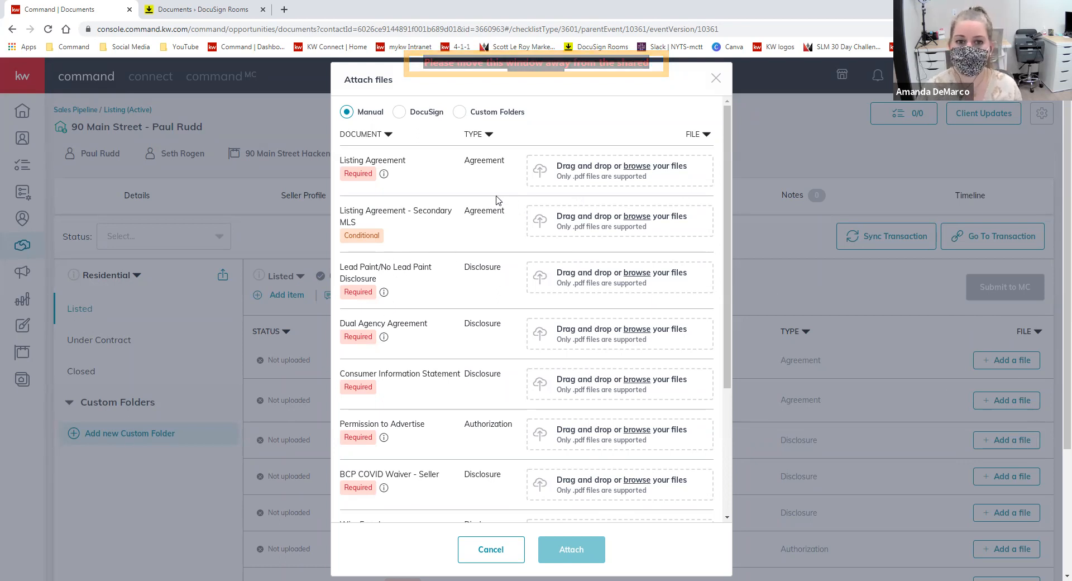
pyautogui.click(636, 167)
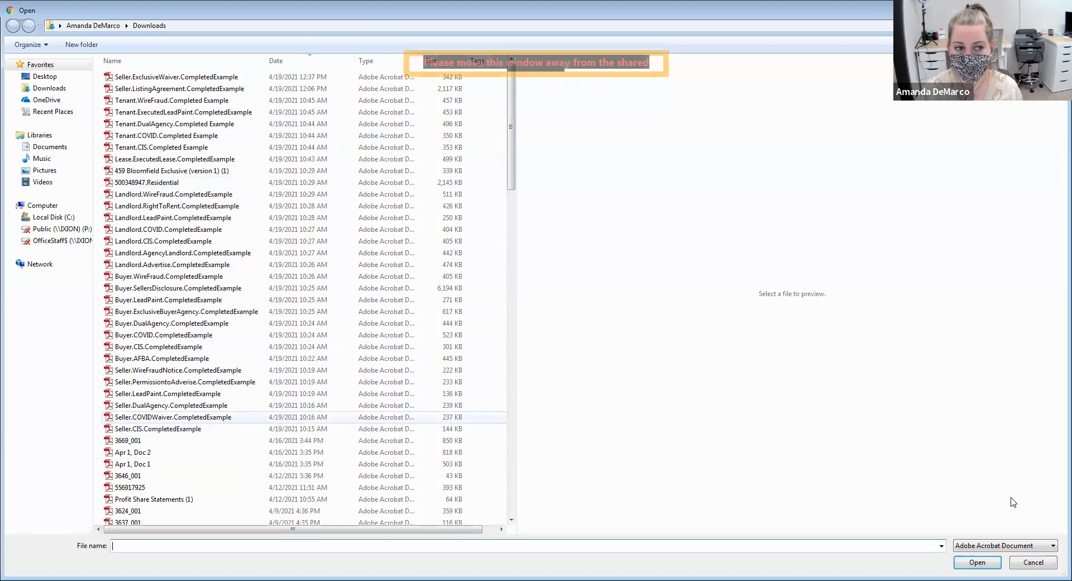
pyautogui.click(1033, 562)
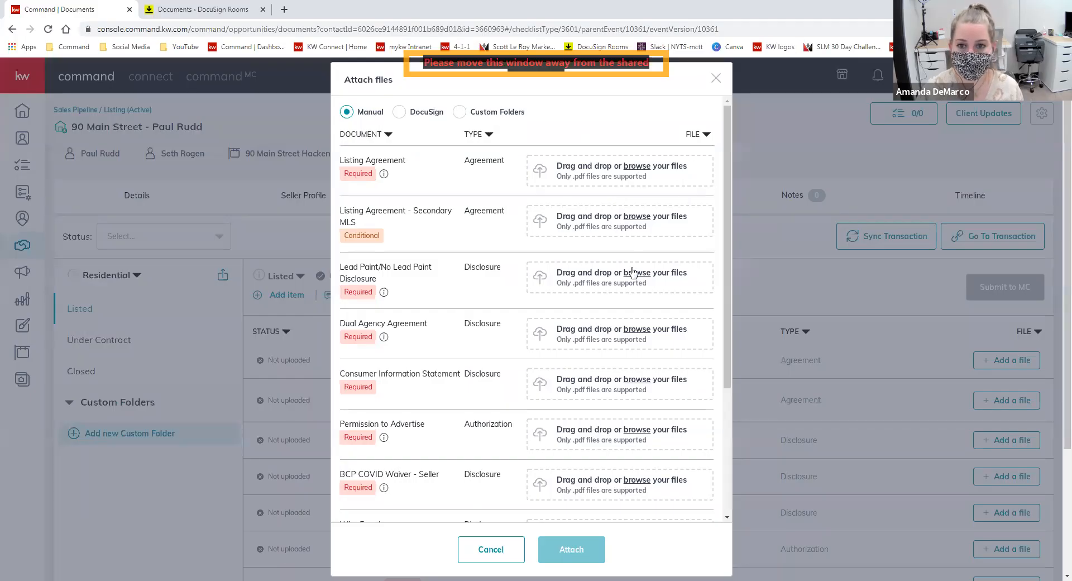
pyautogui.click(400, 114)
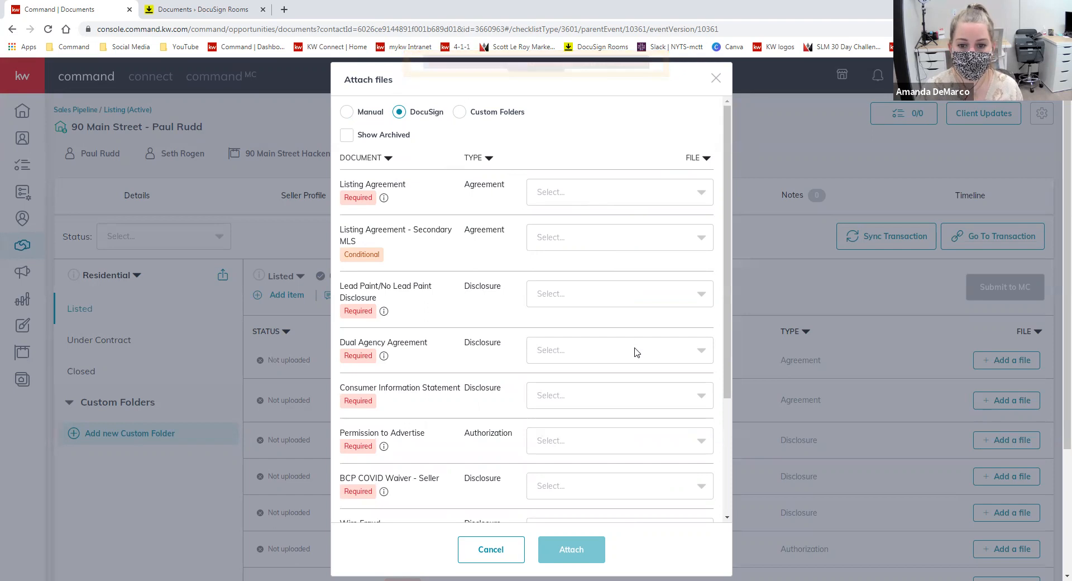
# - Attach the KW 1095 CIS and Permission to Advertise (Sellers) DocuSign files to their checklist items
pyautogui.click(637, 389)
pyautogui.scroll(-1, 664, 423)
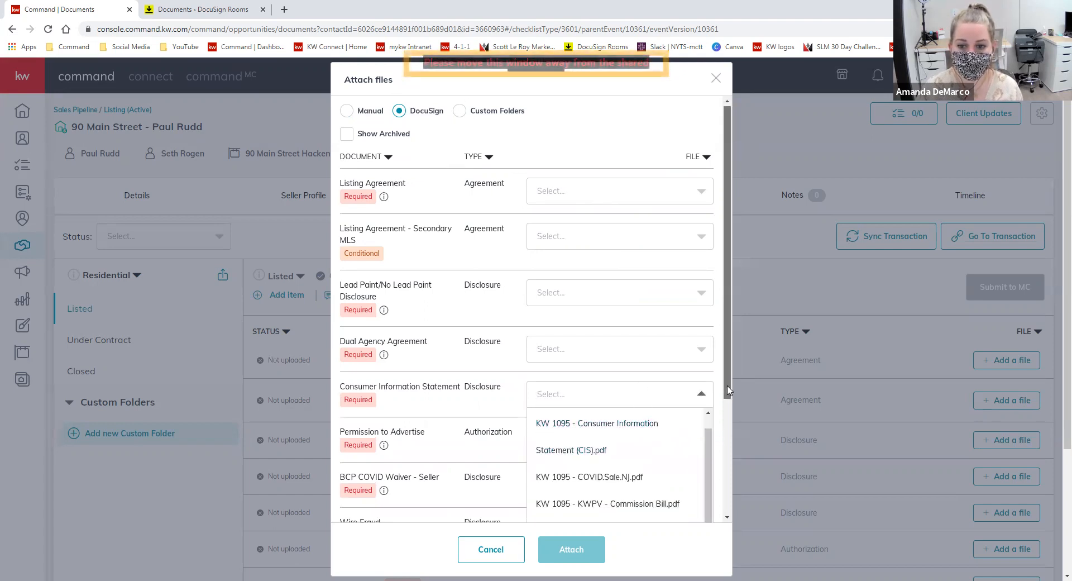
pyautogui.scroll(-2, 720, 370)
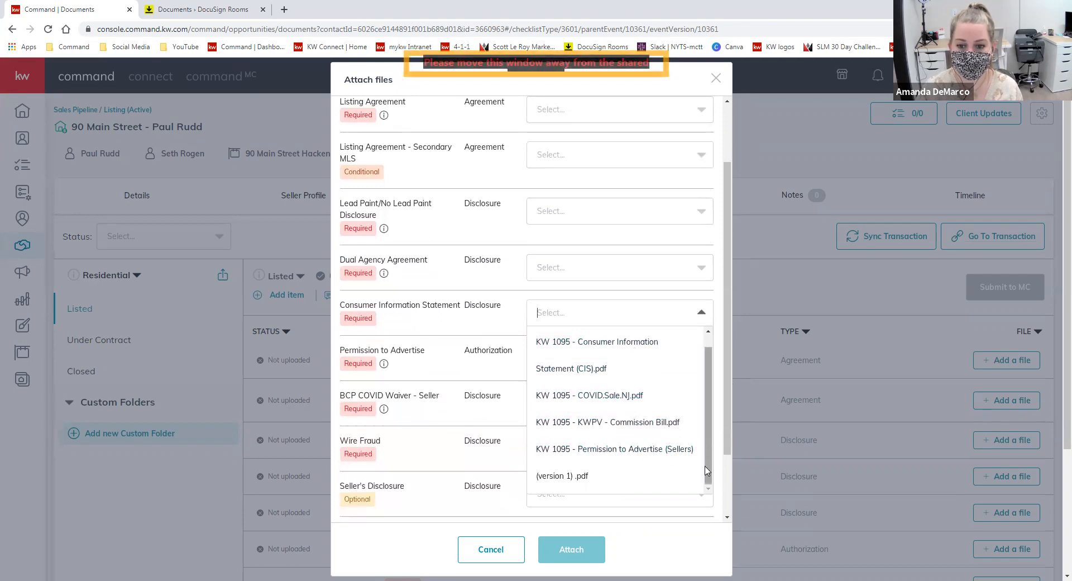
pyautogui.scroll(1, 701, 467)
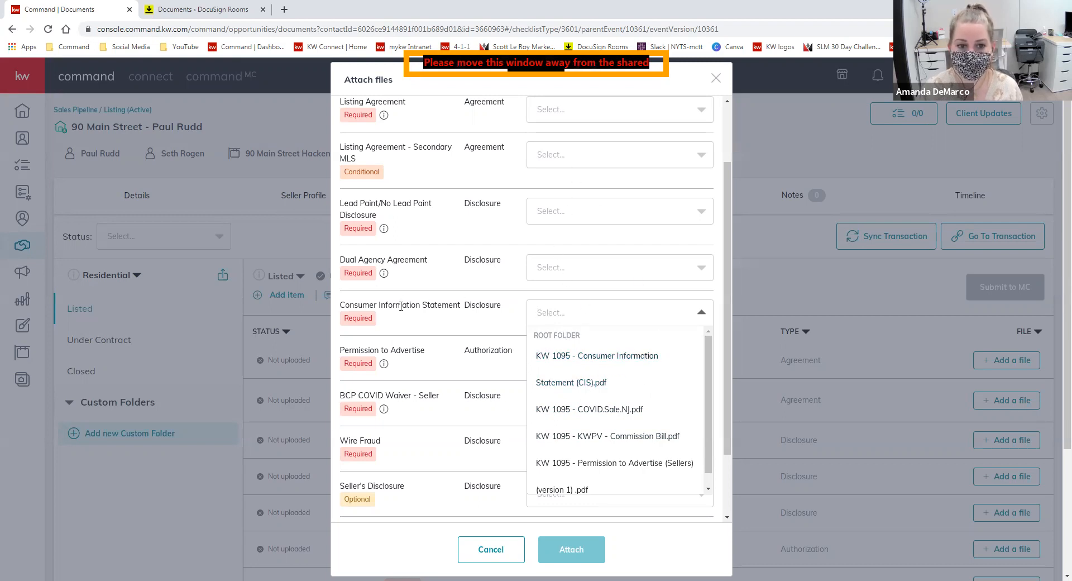
pyautogui.click(564, 360)
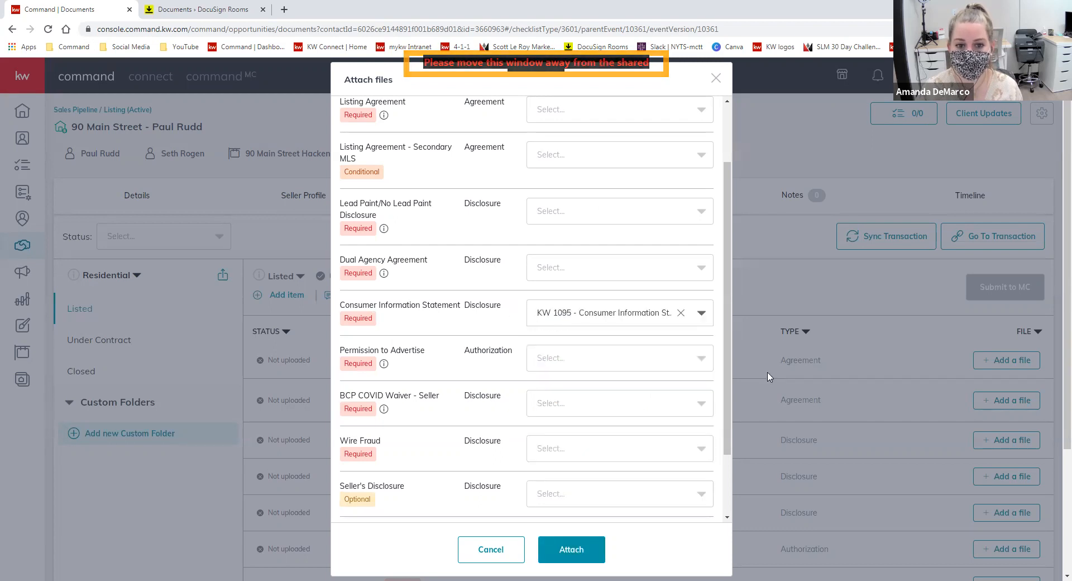
pyautogui.click(640, 367)
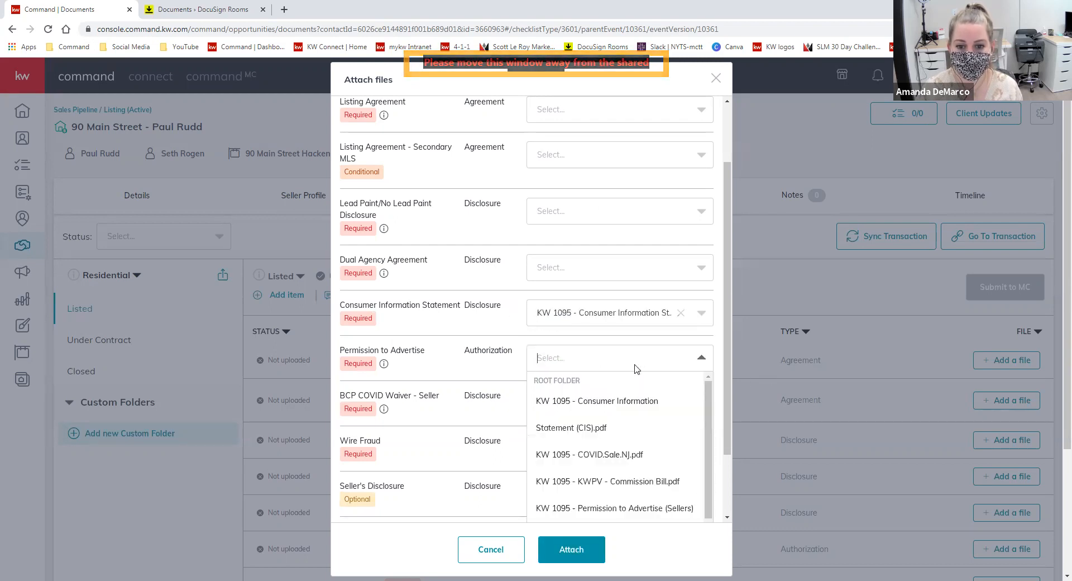
pyautogui.scroll(-1, 616, 466)
pyautogui.click(636, 496)
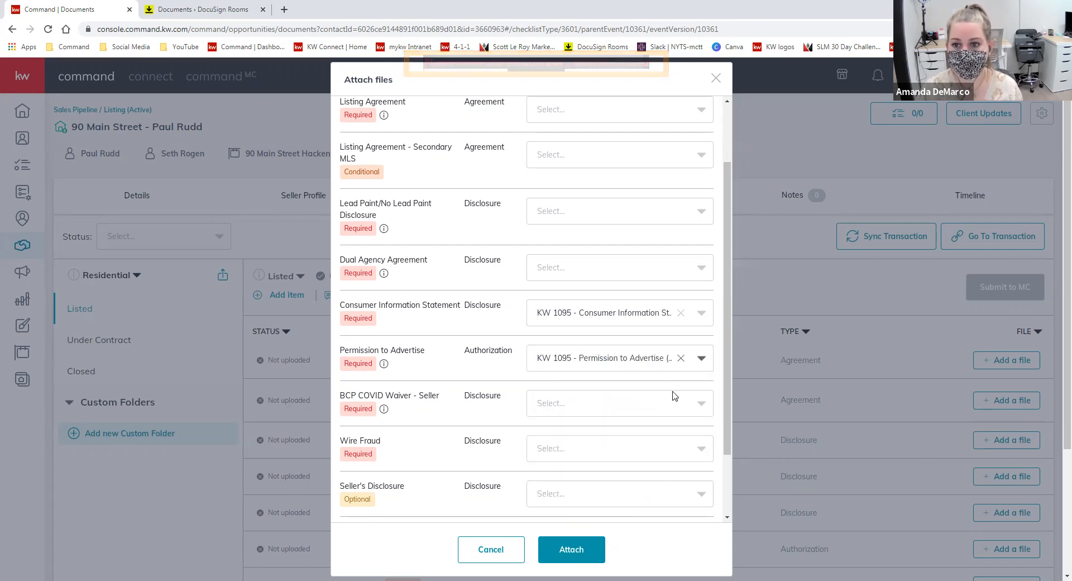
pyautogui.click(570, 560)
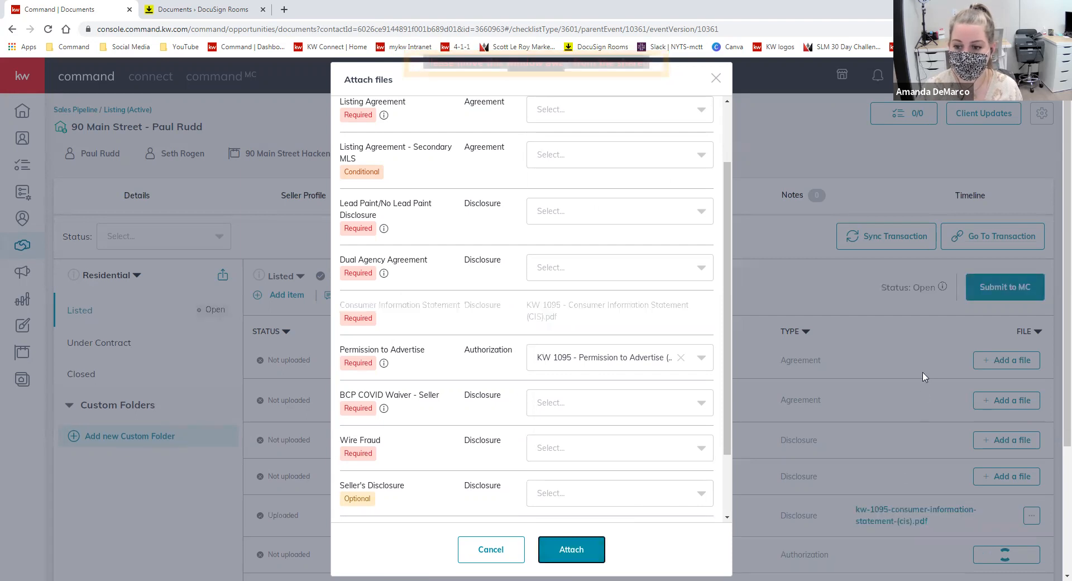
# - Scroll the checklist to confirm both files uploaded, 2 of 11
pyautogui.scroll(-2, 937, 371)
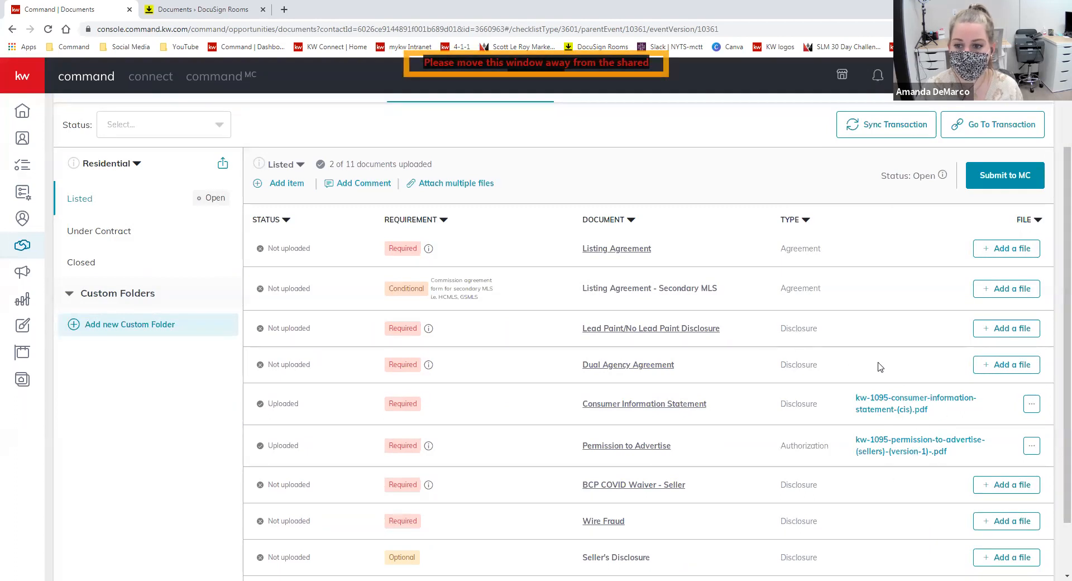
pyautogui.click(911, 403)
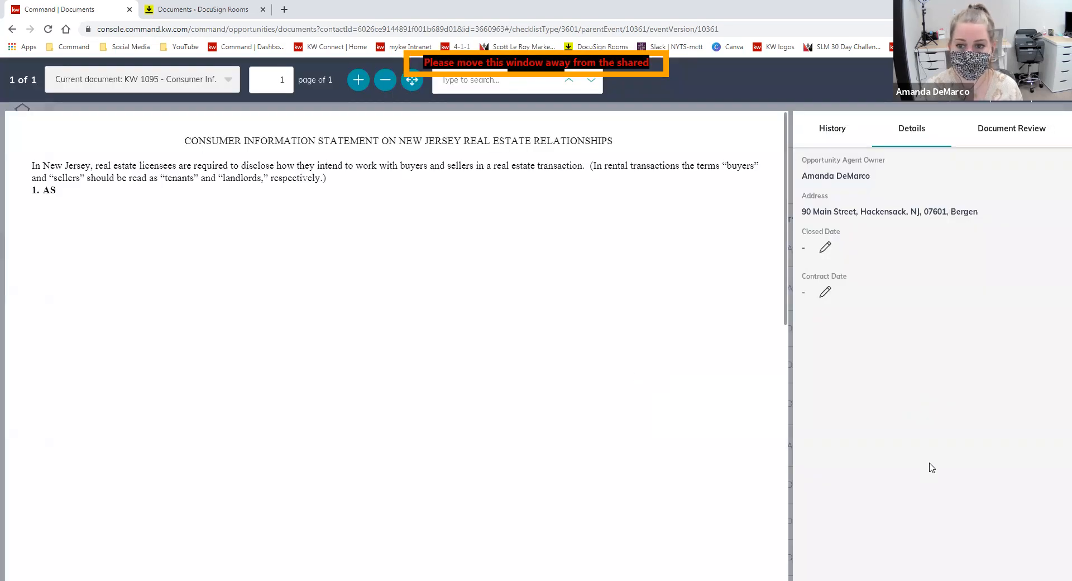
pyautogui.scroll(-10, 413, 363)
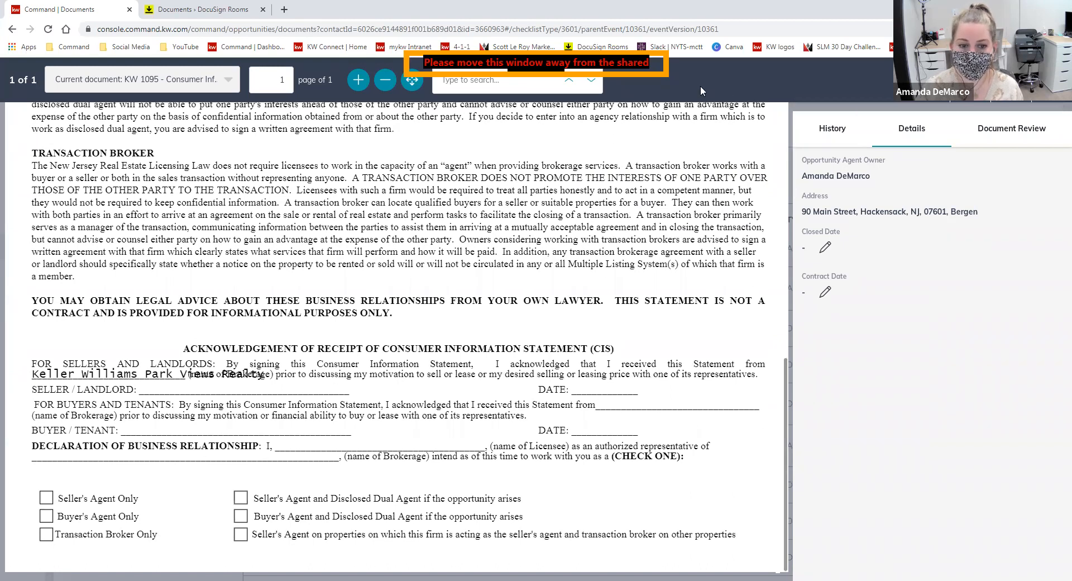
pyautogui.press('Escape')
pyautogui.scroll(-3, 504, 419)
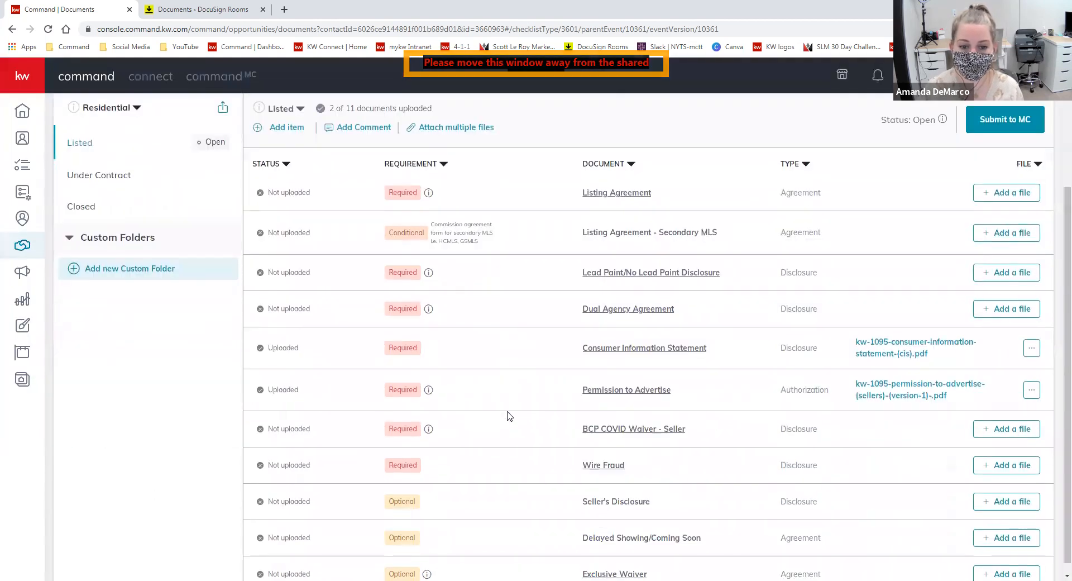
pyautogui.scroll(3, 702, 557)
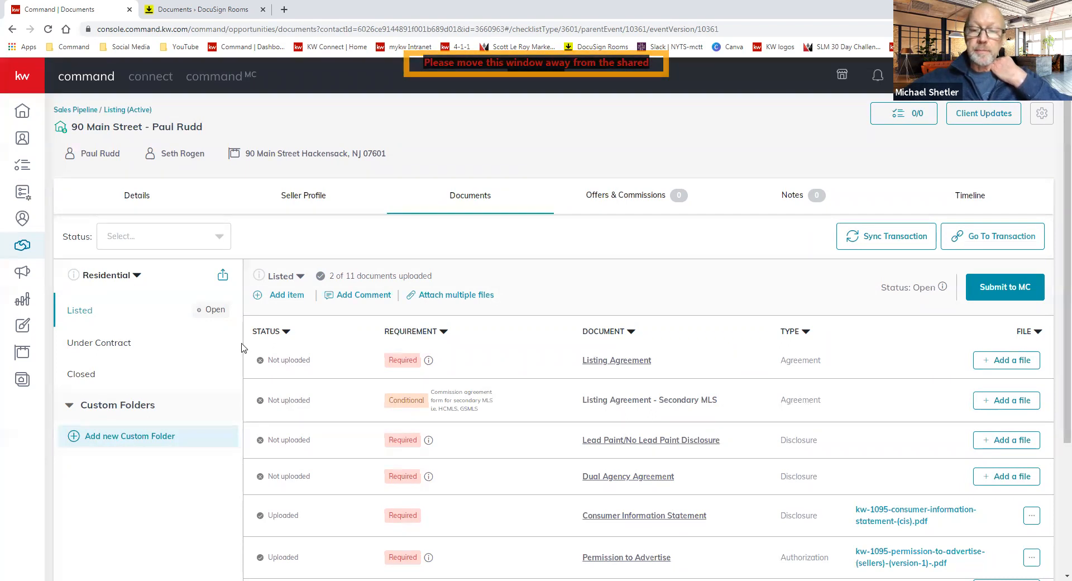
# - Switch to the Under Contract checklist and scroll through its 10 required documents
pyautogui.click(121, 346)
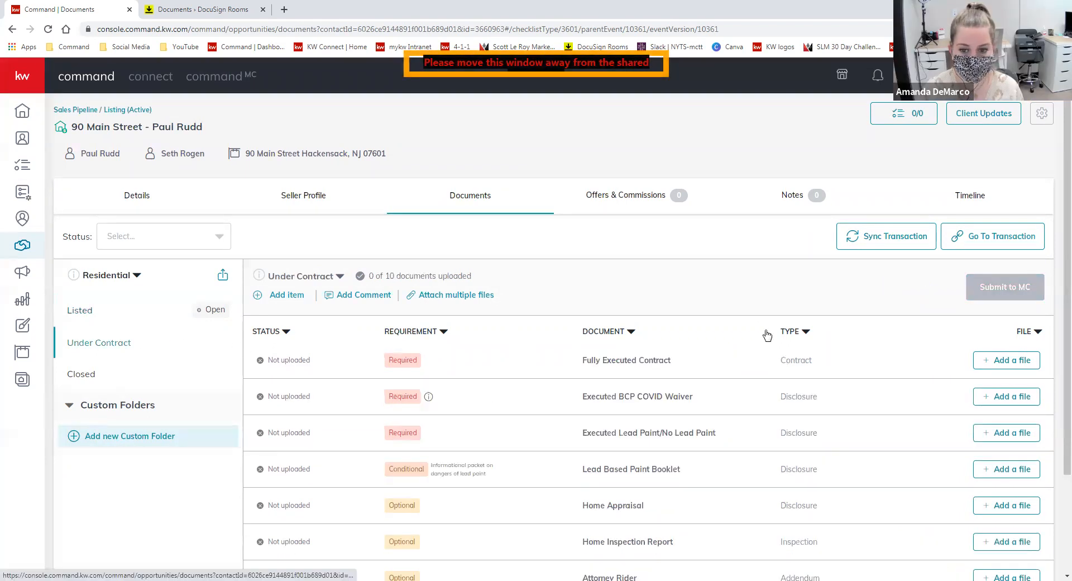
pyautogui.scroll(-2, 768, 337)
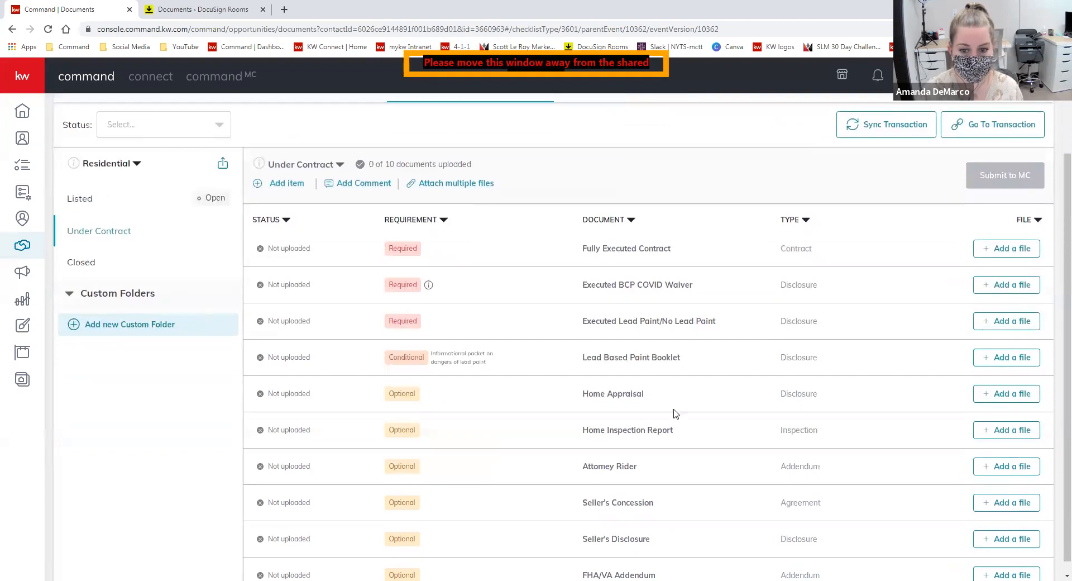
pyautogui.scroll(-1, 676, 413)
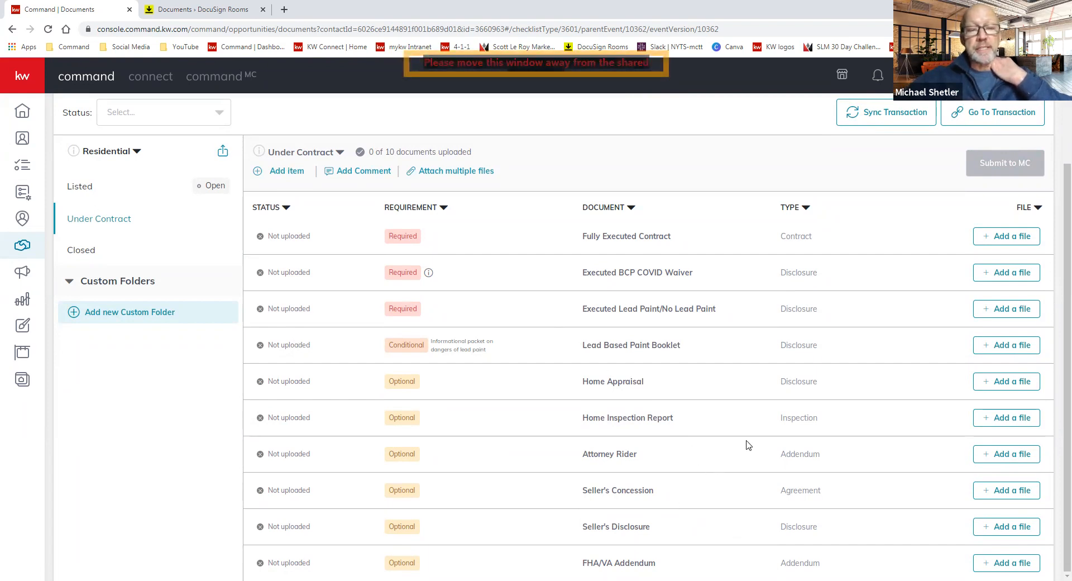
pyautogui.scroll(3, 748, 445)
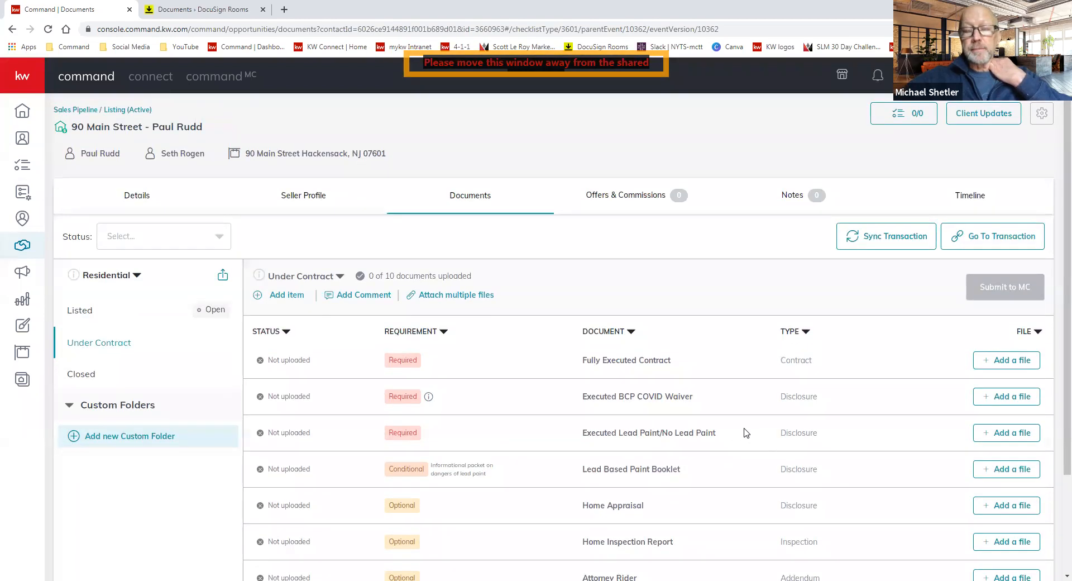
pyautogui.scroll(-2, 732, 402)
pyautogui.scroll(1, 740, 410)
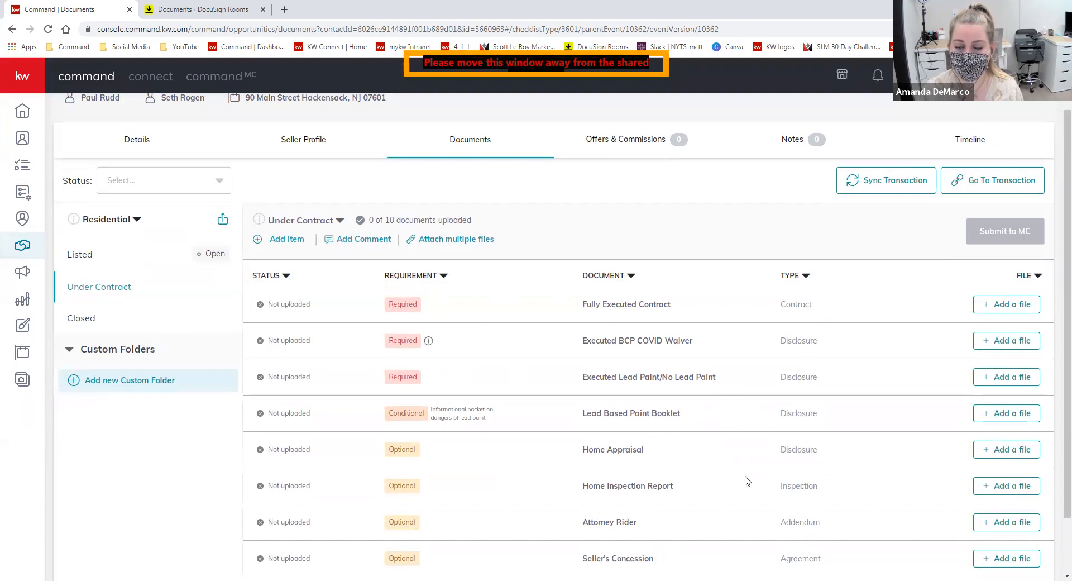
pyautogui.scroll(-1, 747, 480)
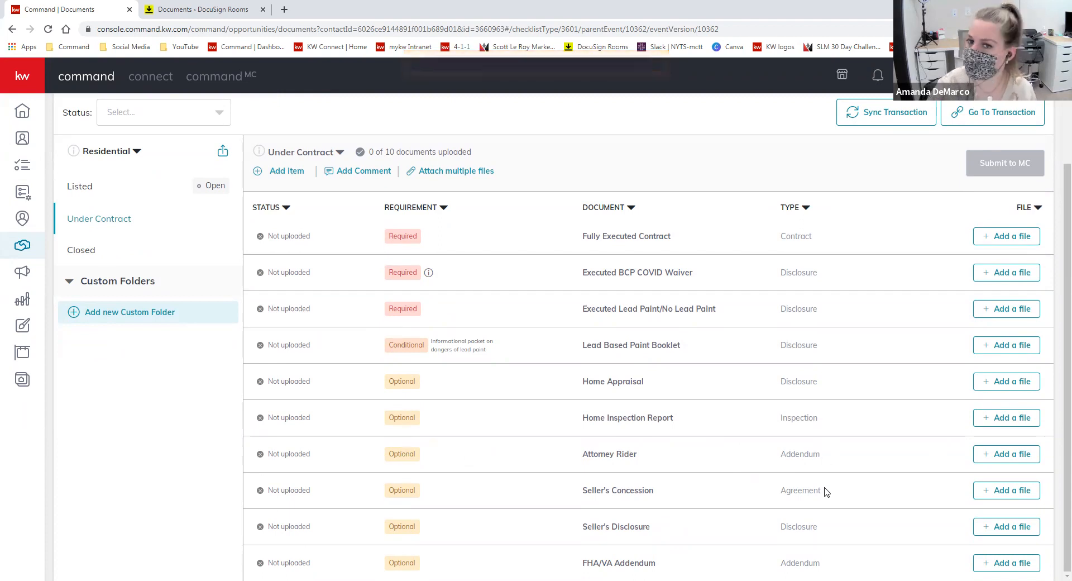
pyautogui.scroll(2, 826, 491)
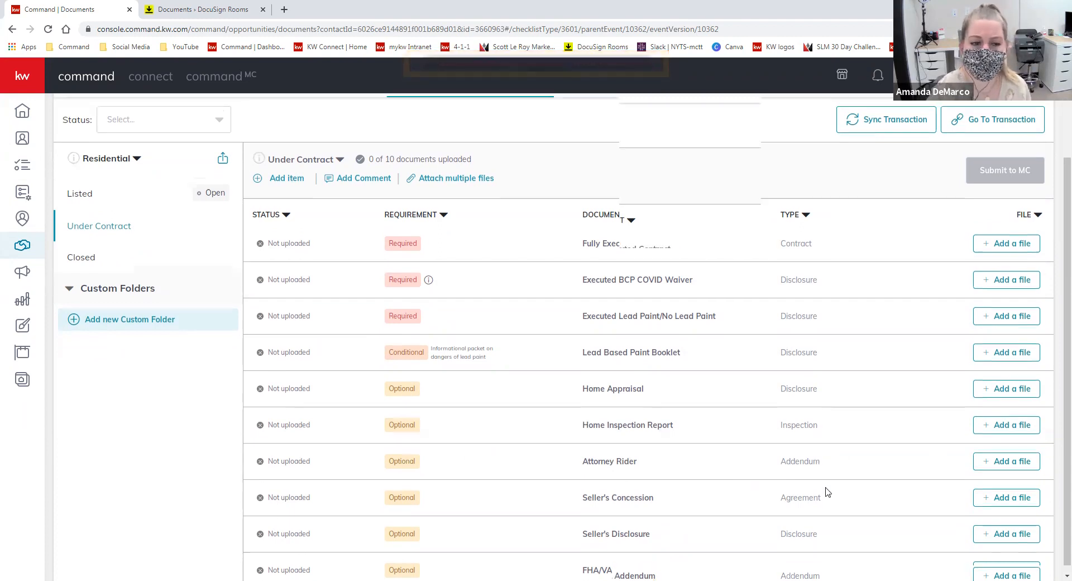
pyautogui.scroll(-2, 807, 446)
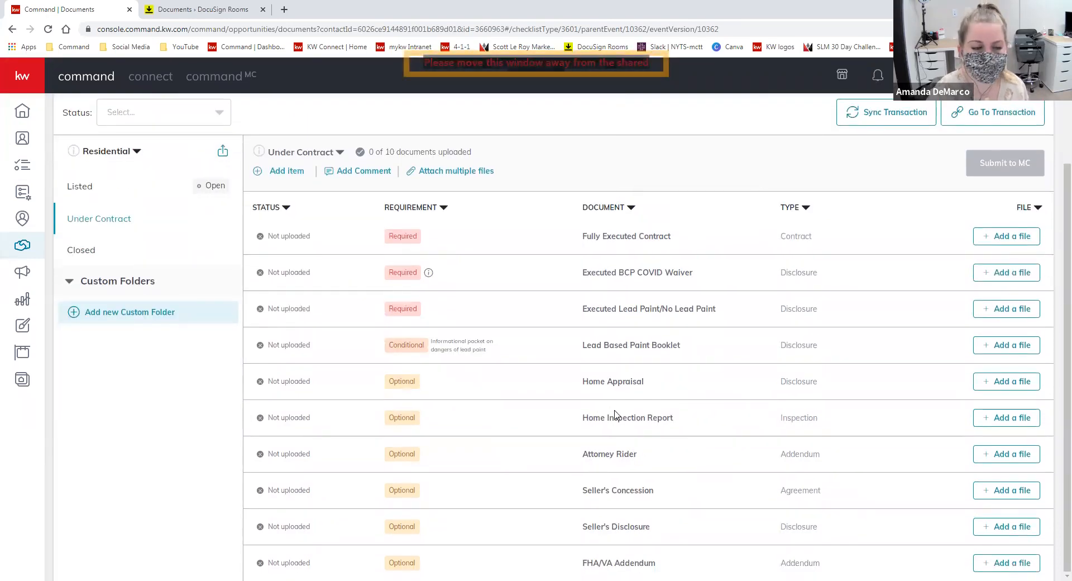
pyautogui.scroll(2, 615, 416)
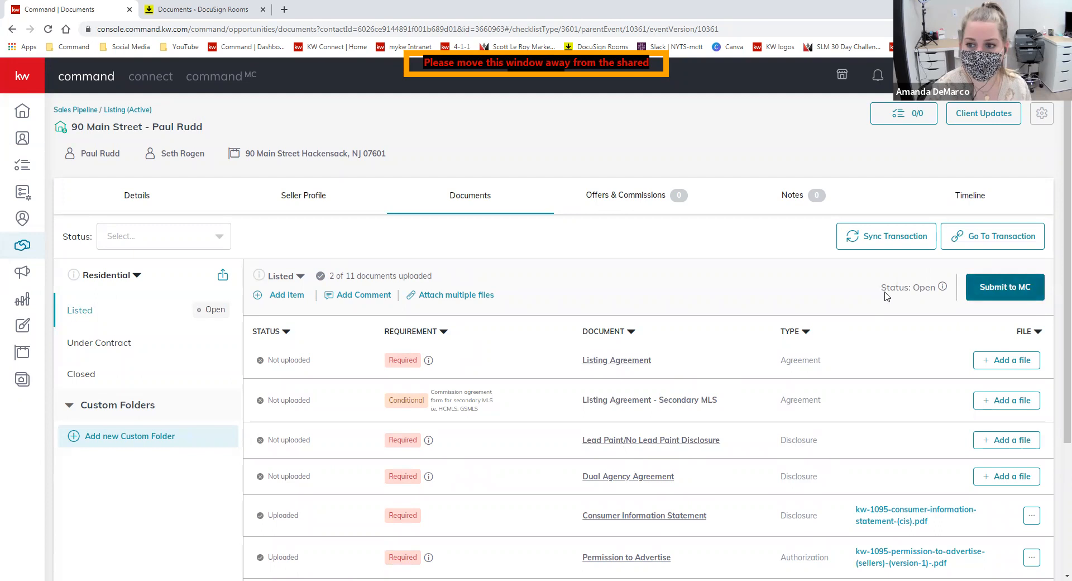
# - Compare the Under Contract and Closed checklists, then go to Offers & Commissions
pyautogui.click(120, 344)
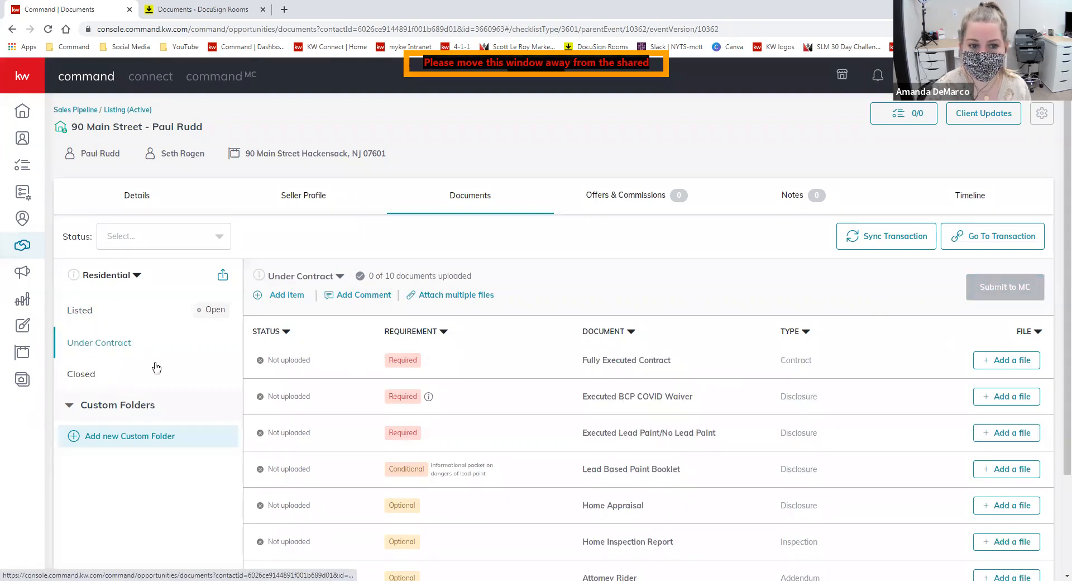
pyautogui.click(81, 375)
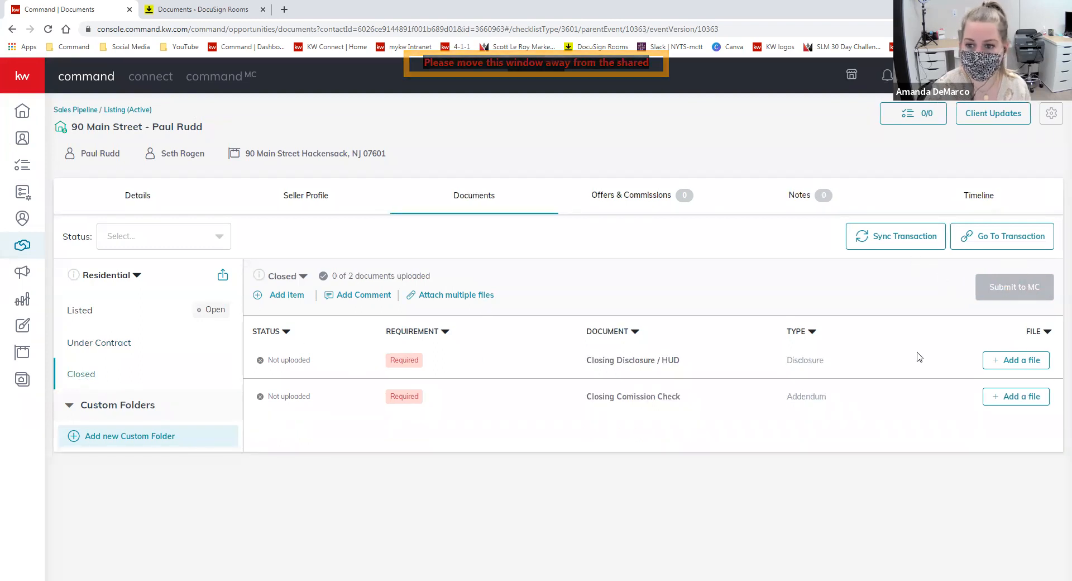
pyautogui.click(82, 342)
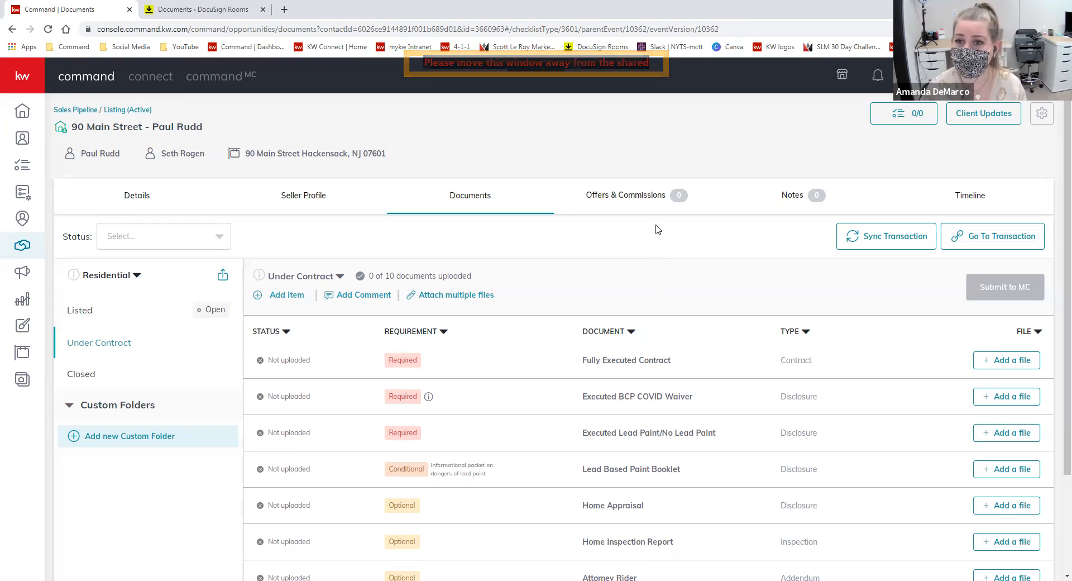
pyautogui.click(648, 201)
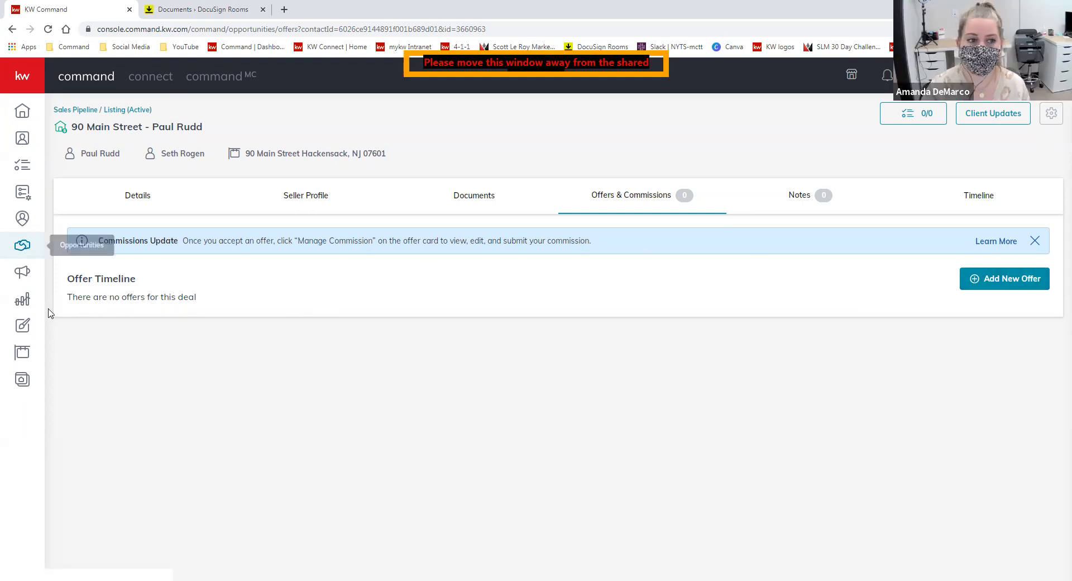
# - Create a new offer named after the buyer's surname instead of 'Initial Offer'
pyautogui.click(1012, 284)
pyautogui.click(409, 342)
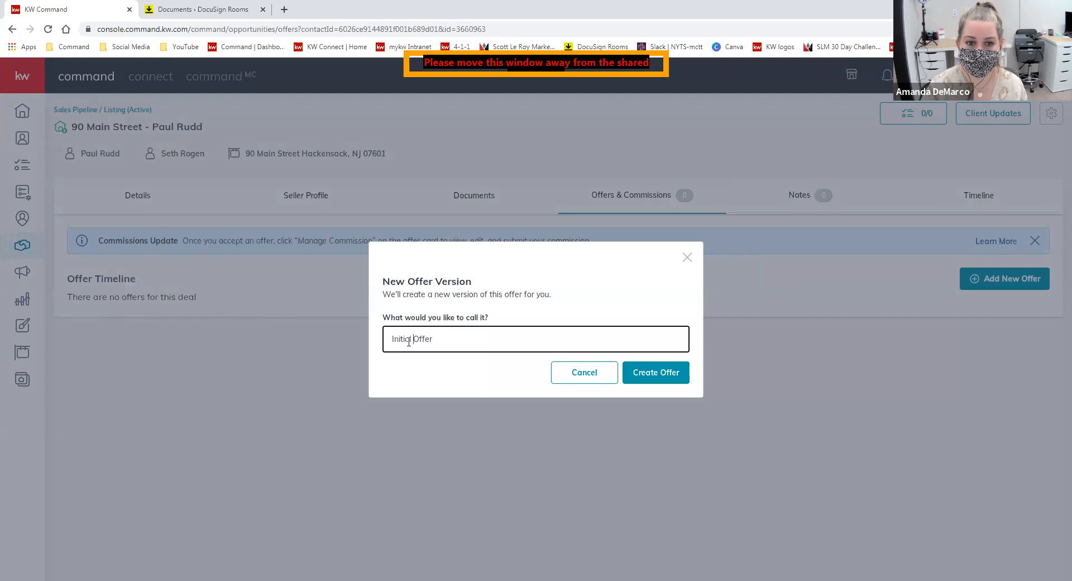
pyautogui.moveTo(412, 339); pyautogui.dragTo(373, 350)
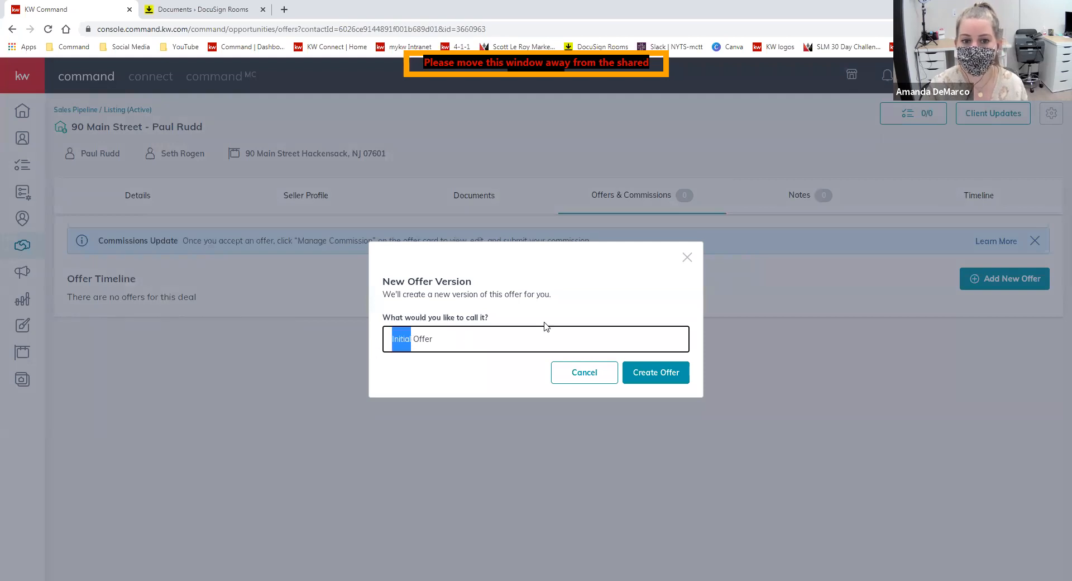
pyautogui.press('BackSpace')
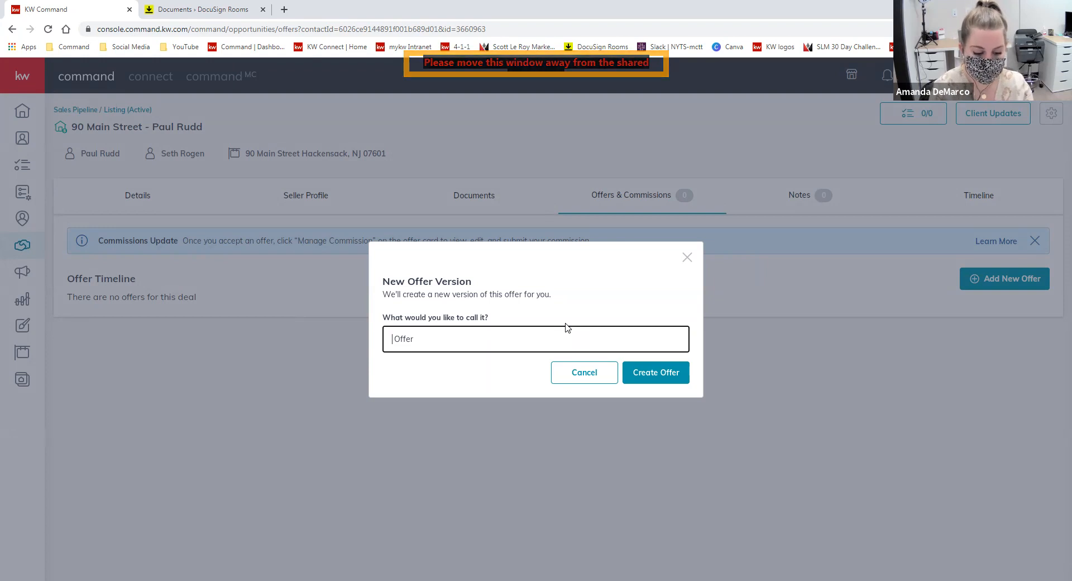
pyautogui.write('Hill')
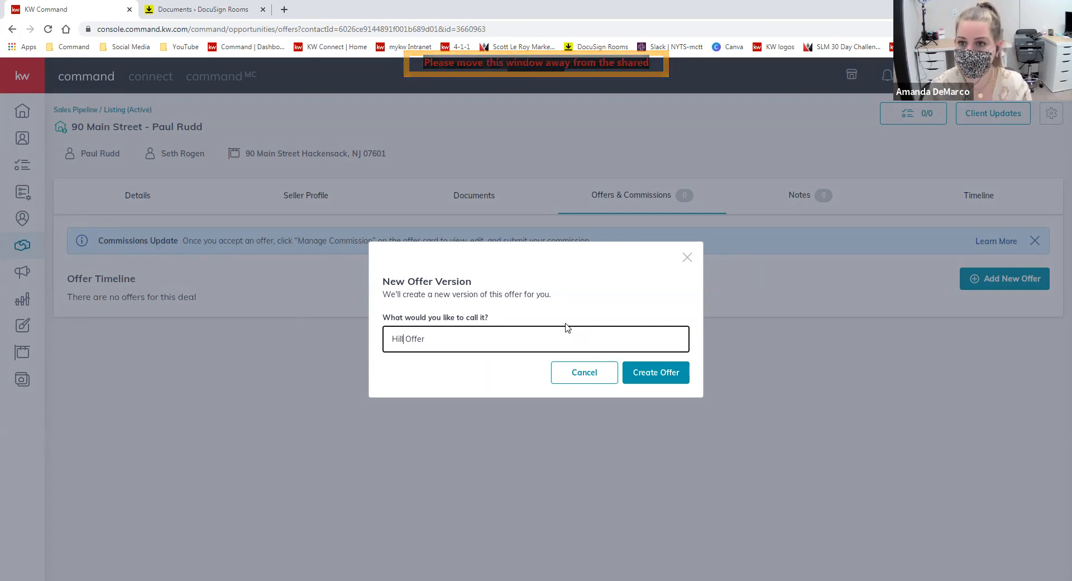
pyautogui.click(673, 374)
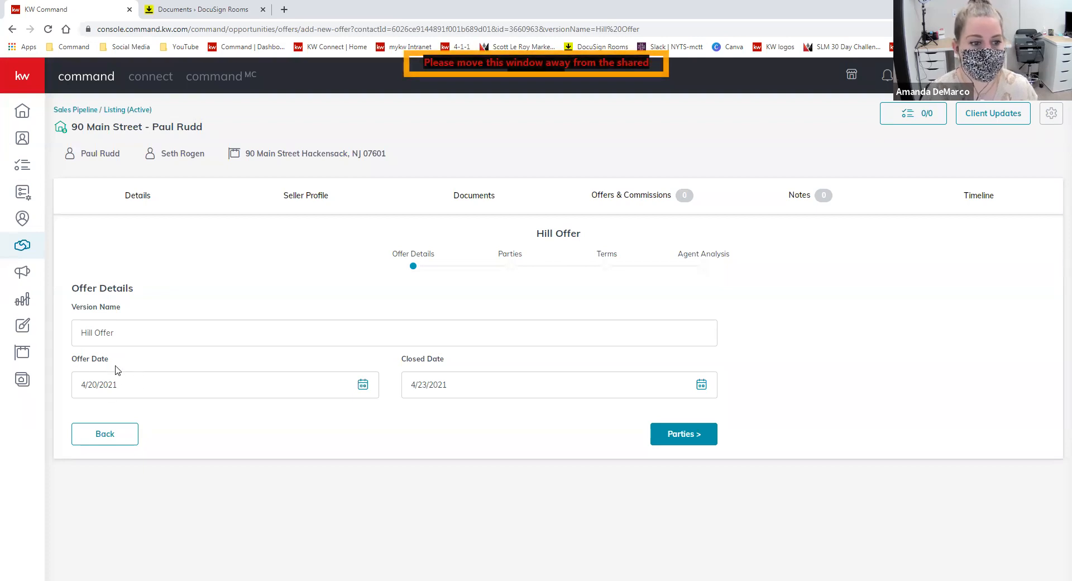
# - Set the offer's closed date to May 31, 2021
pyautogui.click(702, 387)
pyautogui.click(557, 417)
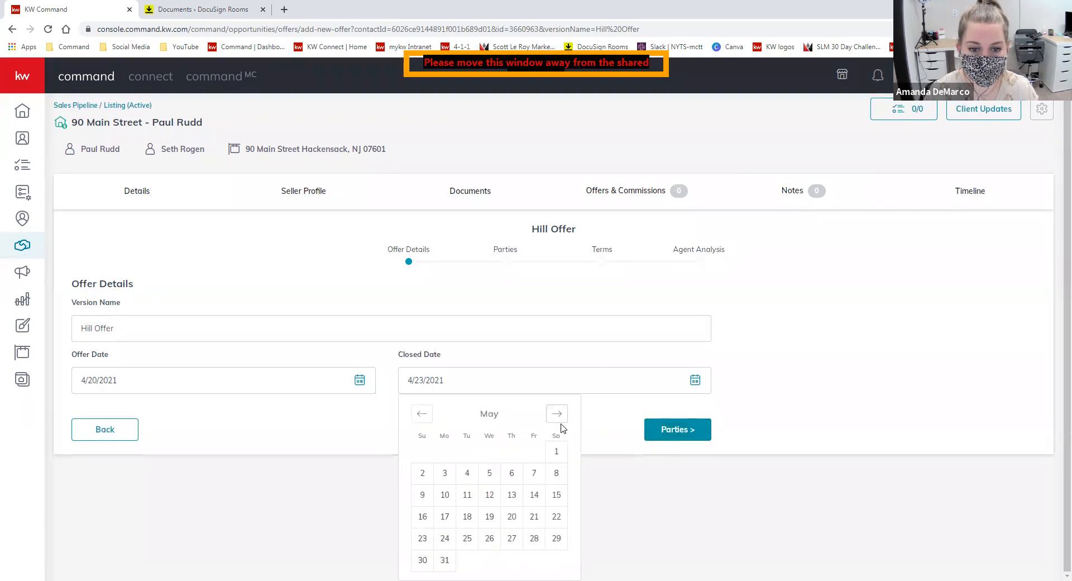
pyautogui.click(447, 560)
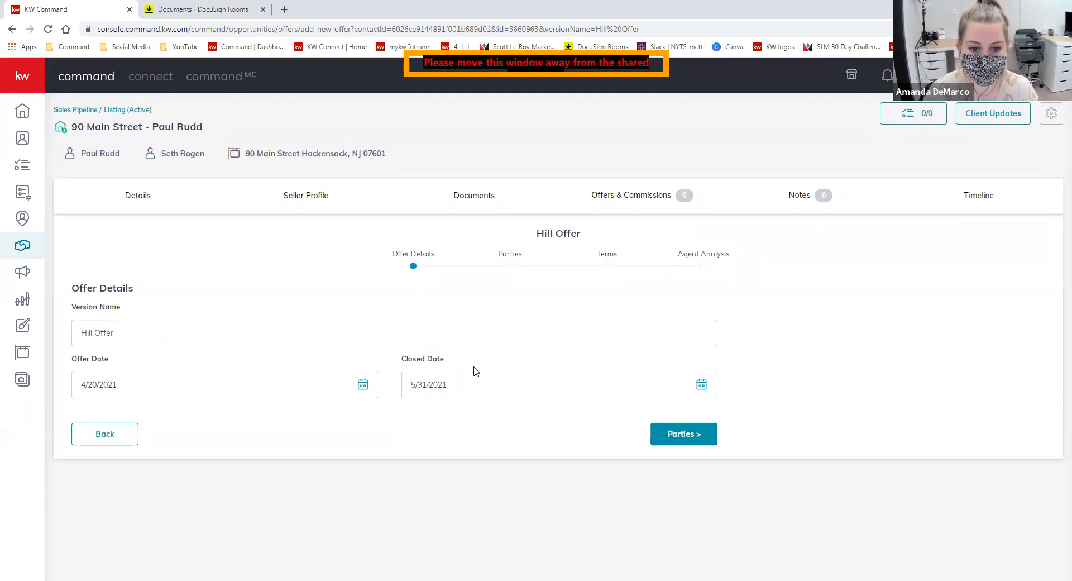
# - On Parties, paste in the buyer's full name and enter the buyer's agent's name
pyautogui.click(696, 436)
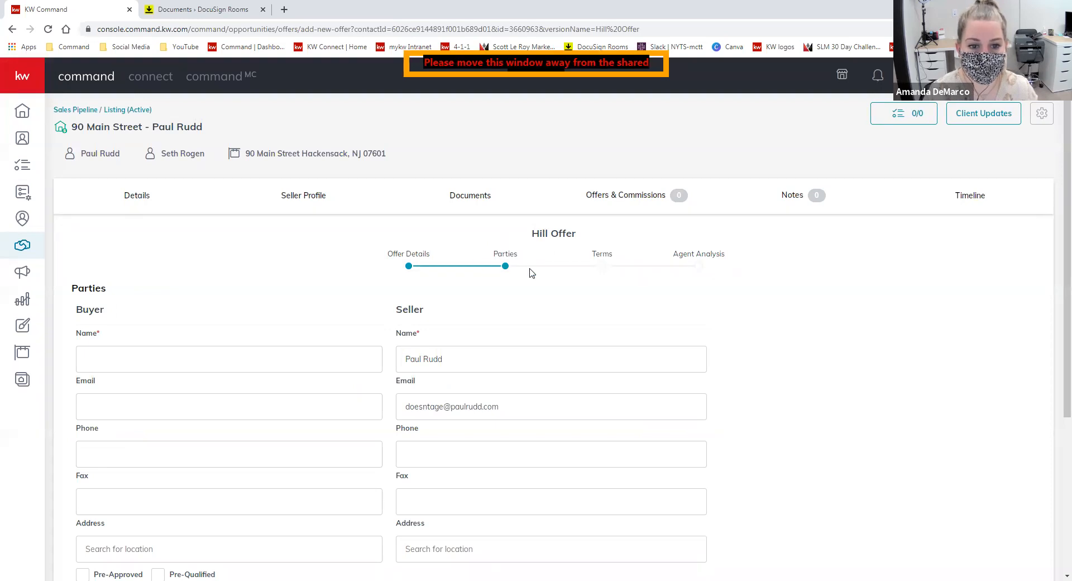
pyautogui.scroll(-2, 468, 236)
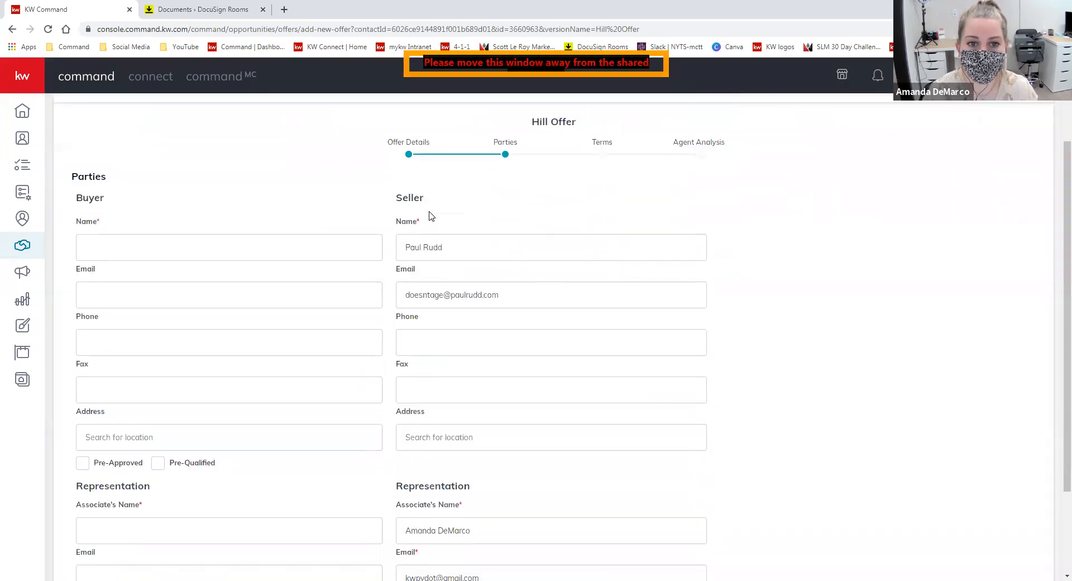
pyautogui.scroll(-2, 454, 414)
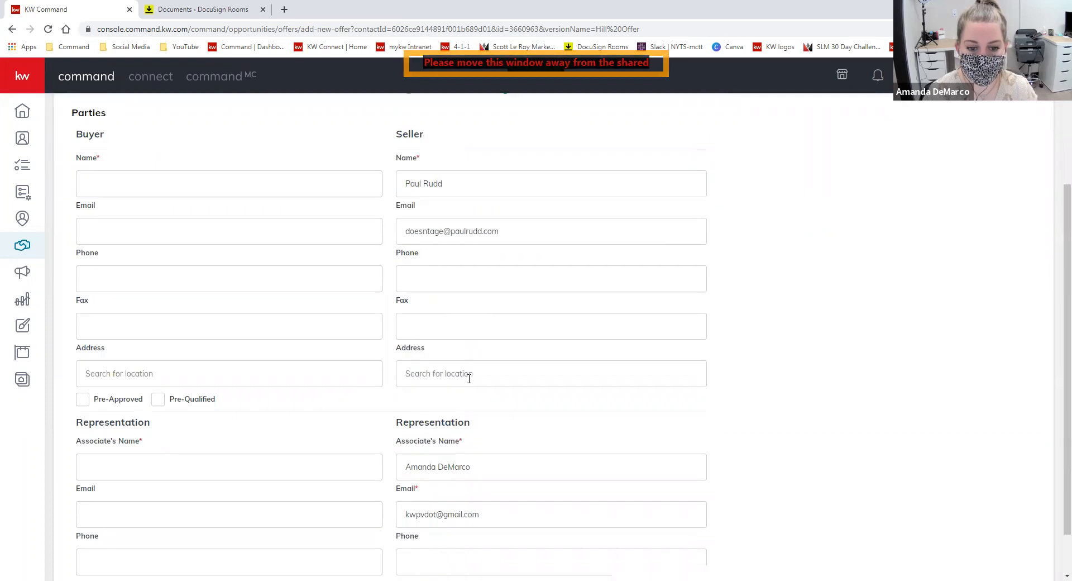
pyautogui.scroll(2, 459, 492)
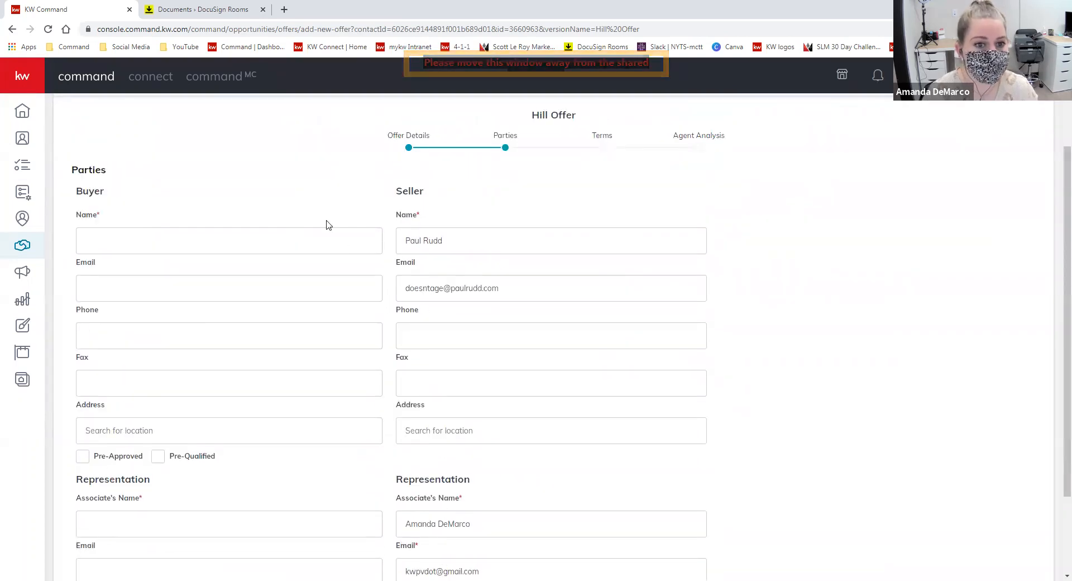
pyautogui.click(313, 231)
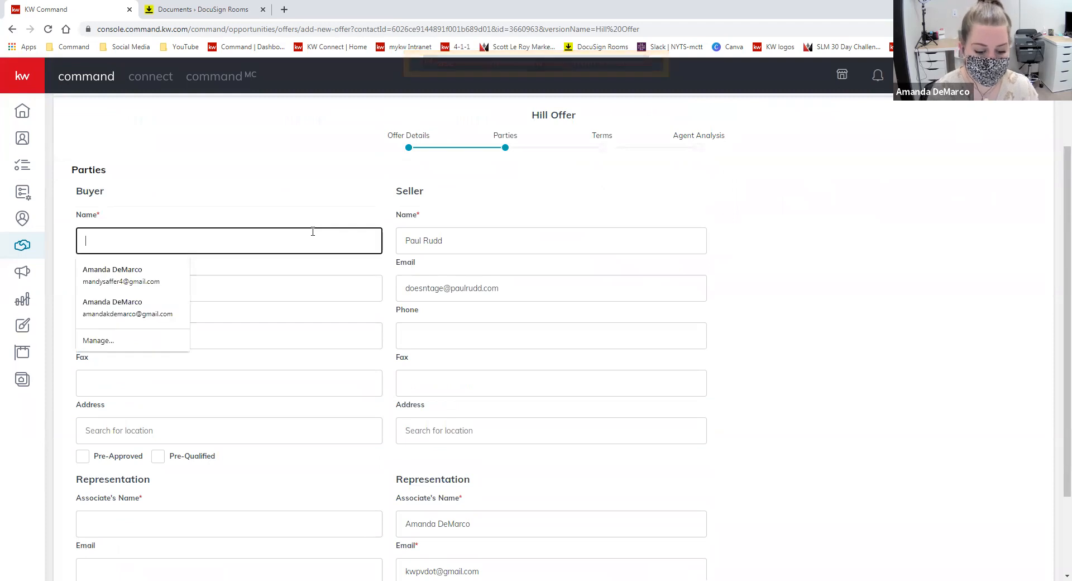
pyautogui.write('Jonah Hill')
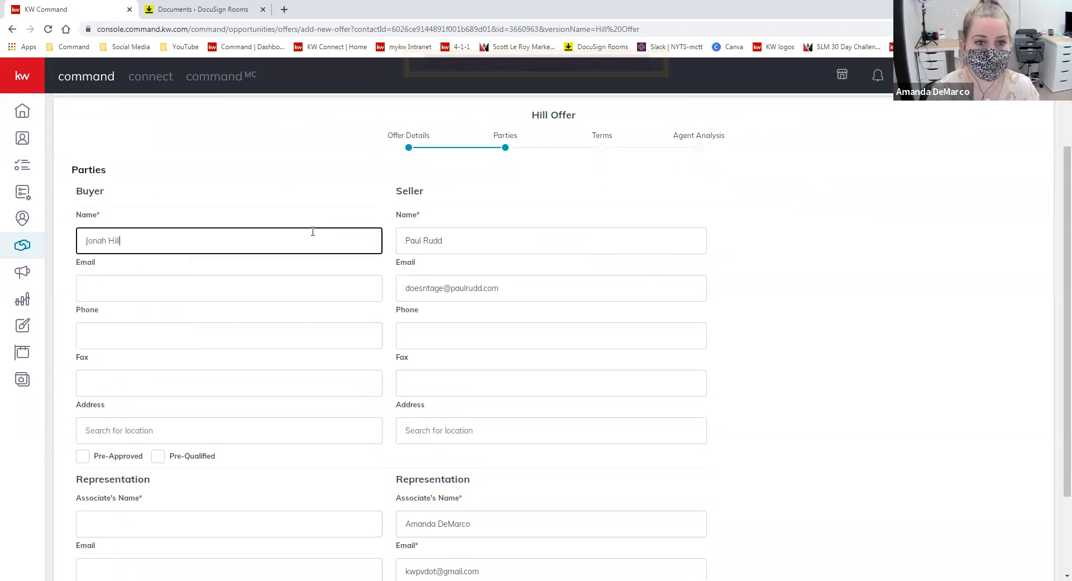
pyautogui.click(207, 527)
pyautogui.write('Bob Smith')
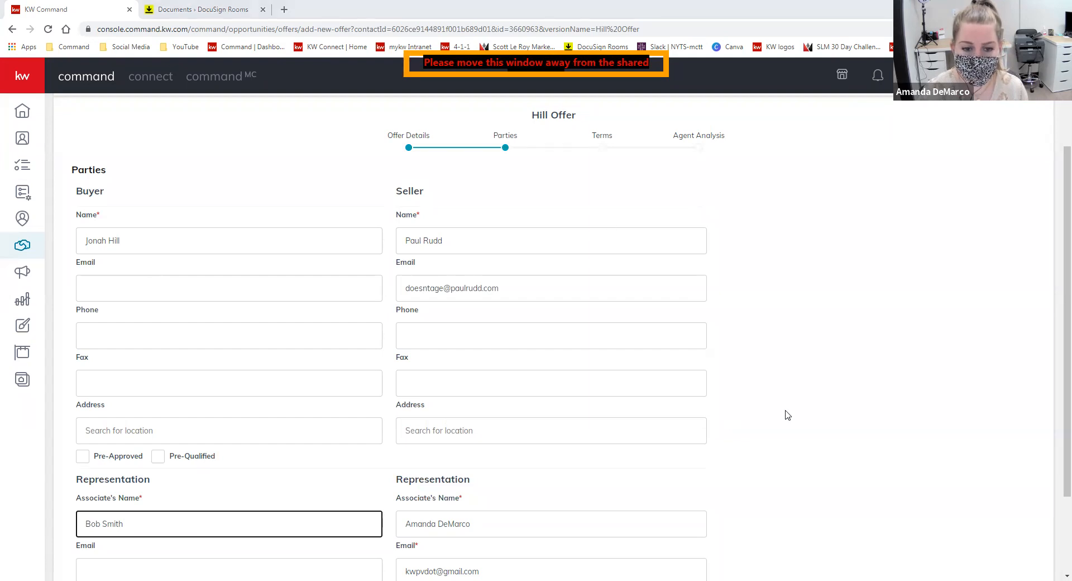
pyautogui.scroll(-2, 764, 360)
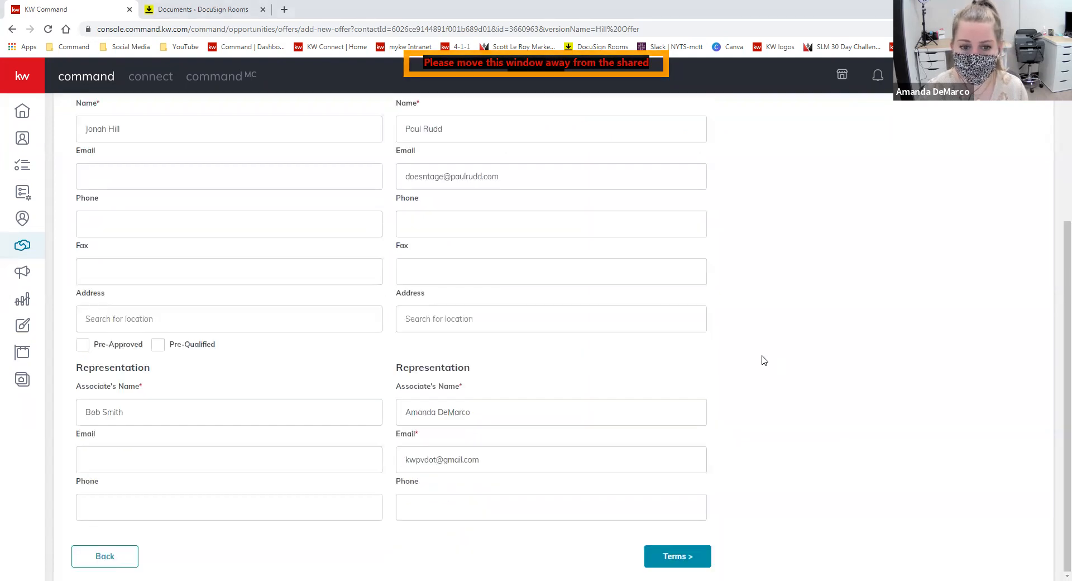
pyautogui.click(704, 556)
# - Enter $100,000 cash and $400,000 financing so the sales price comes to $500,000
pyautogui.scroll(3, 763, 418)
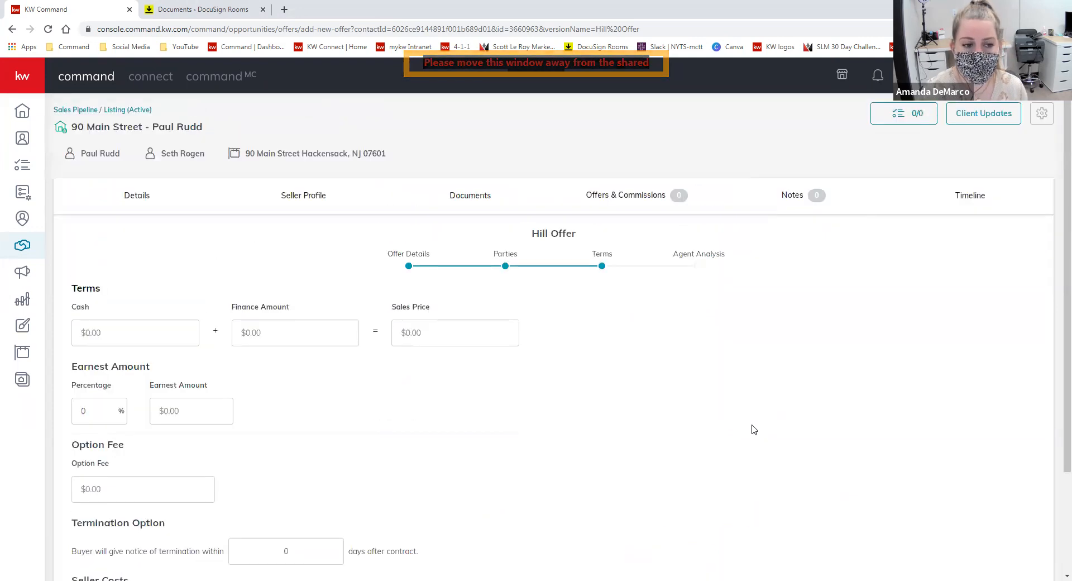
pyautogui.scroll(-1, 718, 405)
pyautogui.scroll(-1, 718, 406)
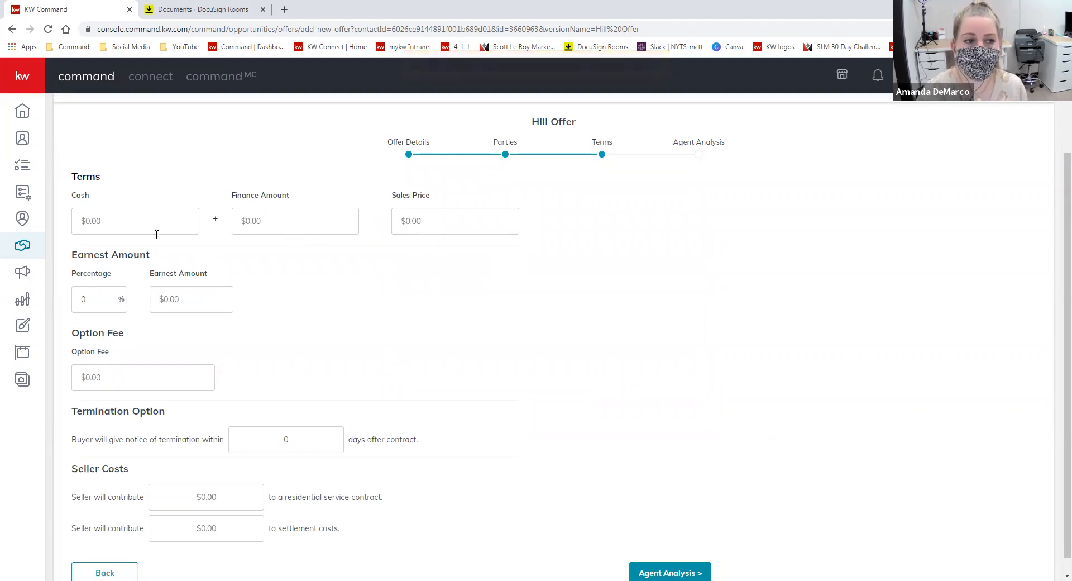
pyautogui.click(433, 221)
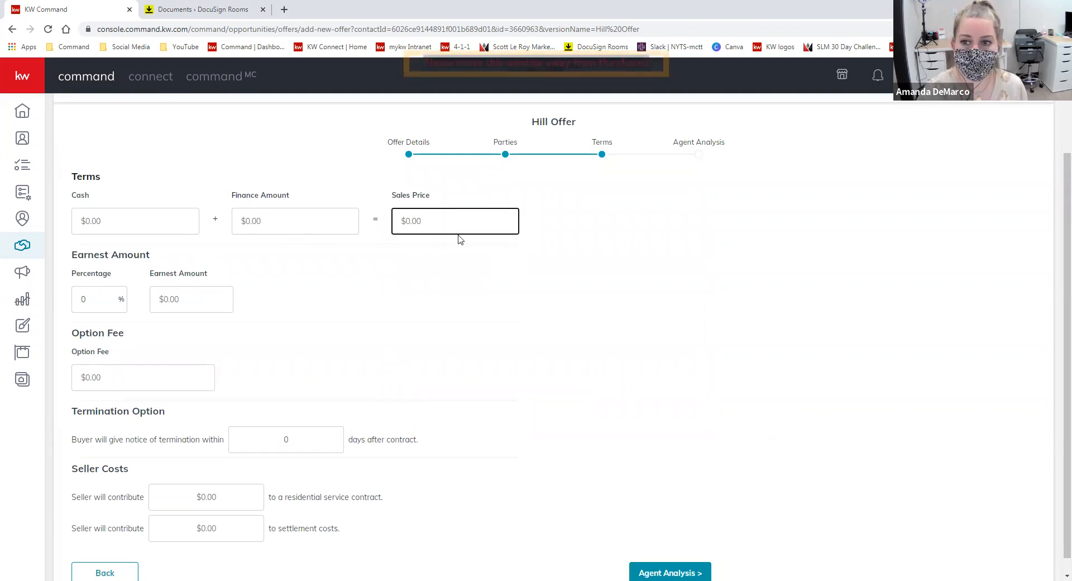
pyautogui.click(137, 218)
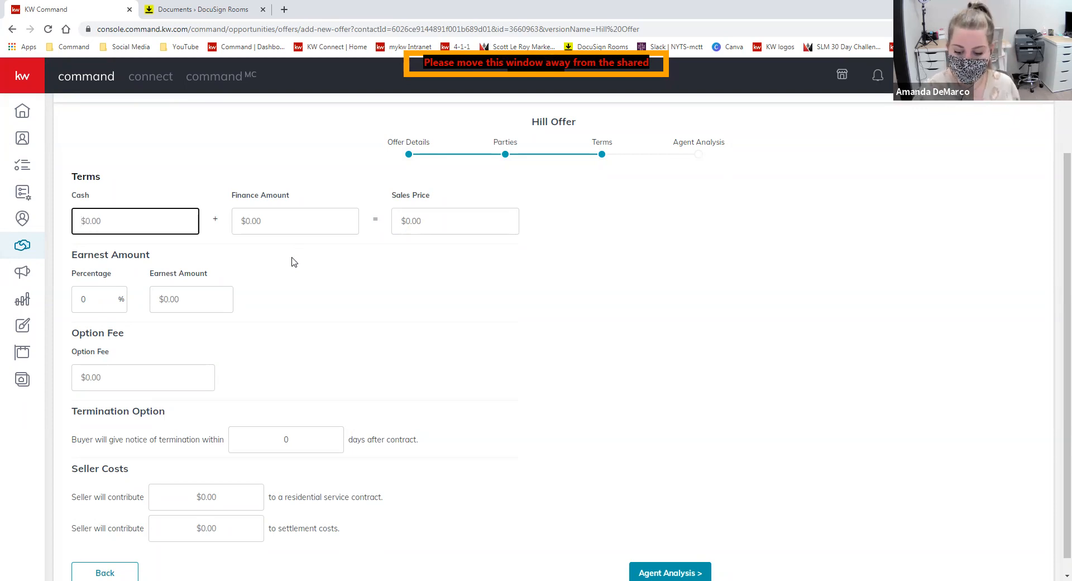
pyautogui.write('1000000')
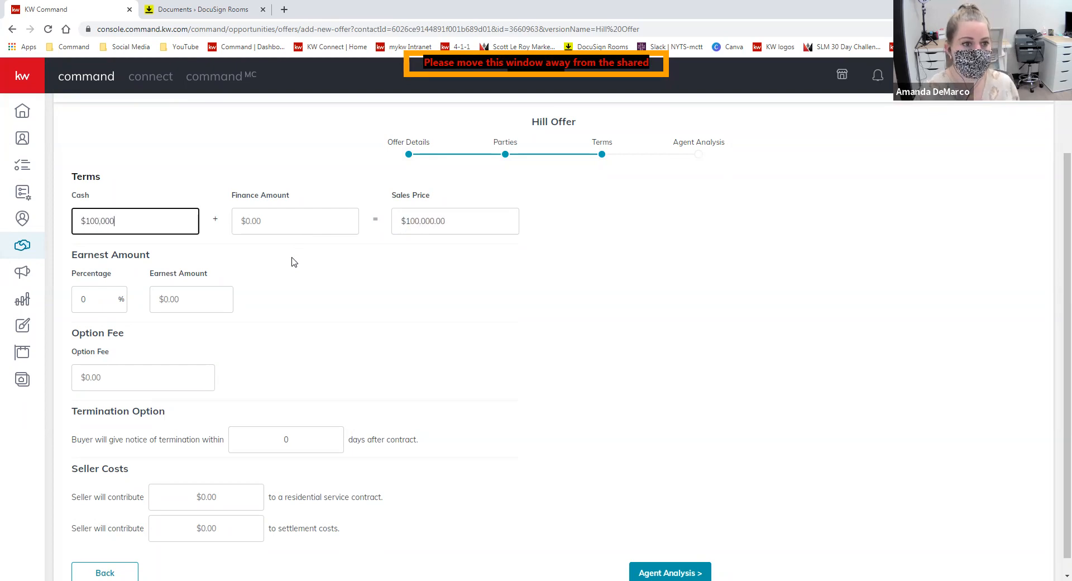
pyautogui.click(302, 216)
pyautogui.write('400')
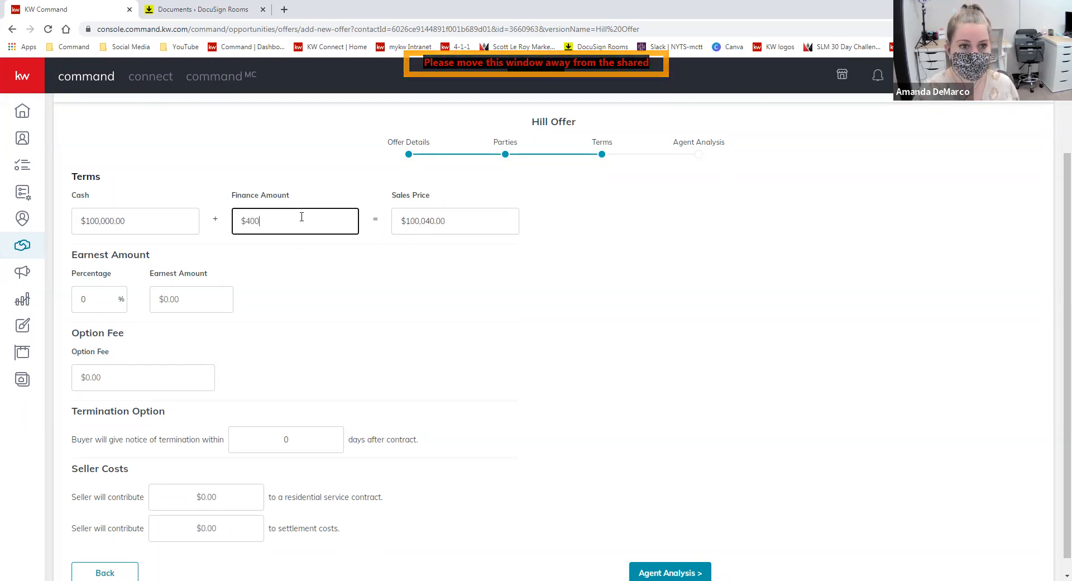
pyautogui.write(',000')
pyautogui.click(342, 318)
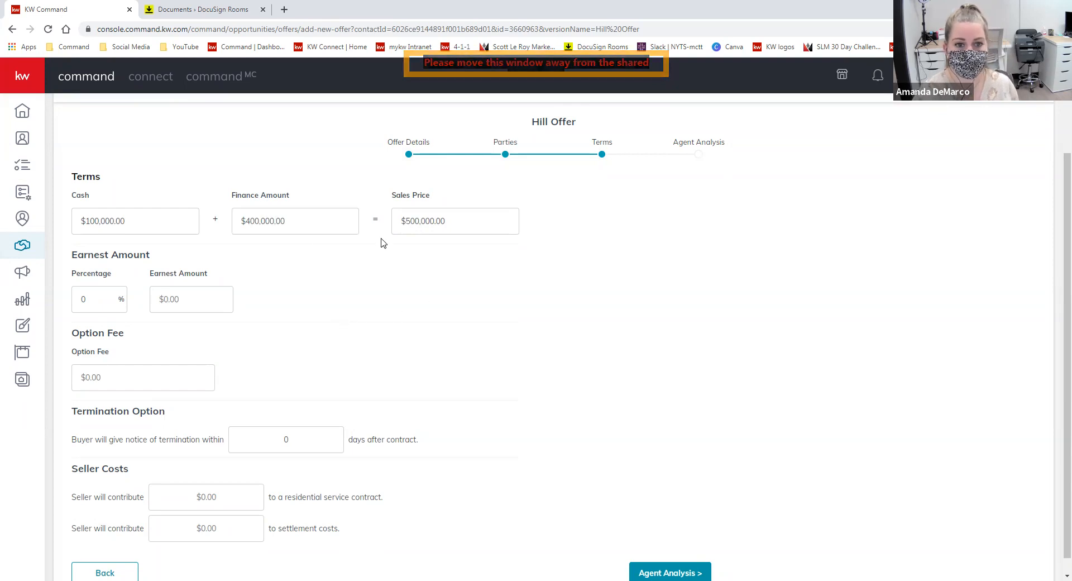
pyautogui.click(485, 223)
pyautogui.click(486, 258)
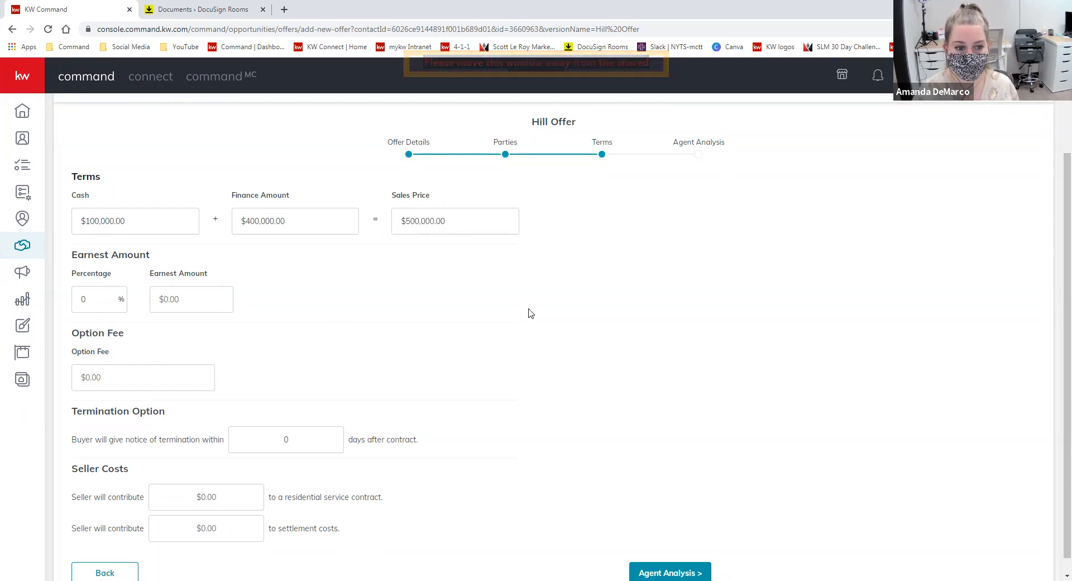
pyautogui.scroll(-1, 171, 302)
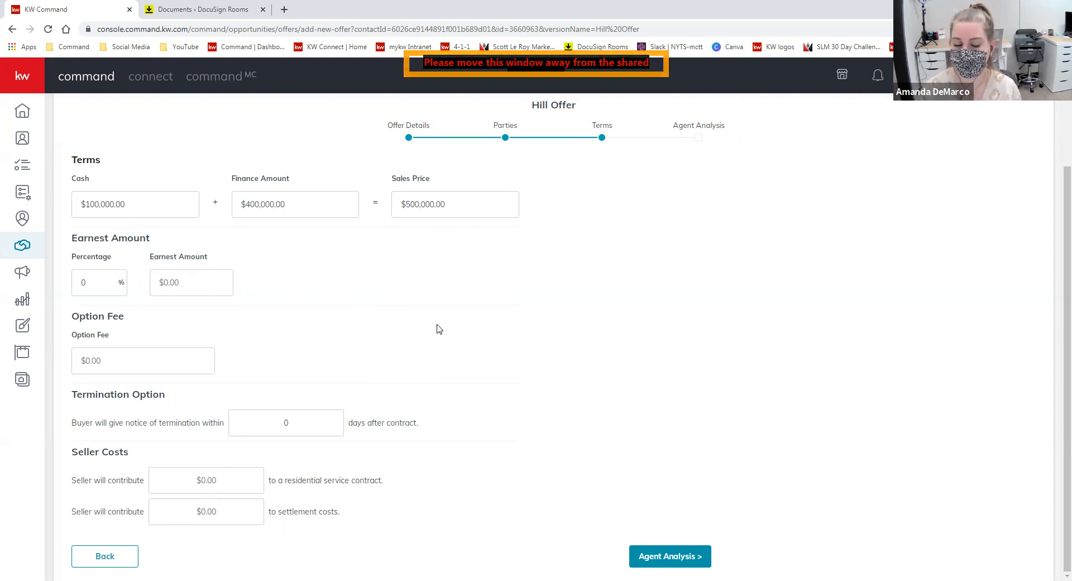
pyautogui.click(689, 557)
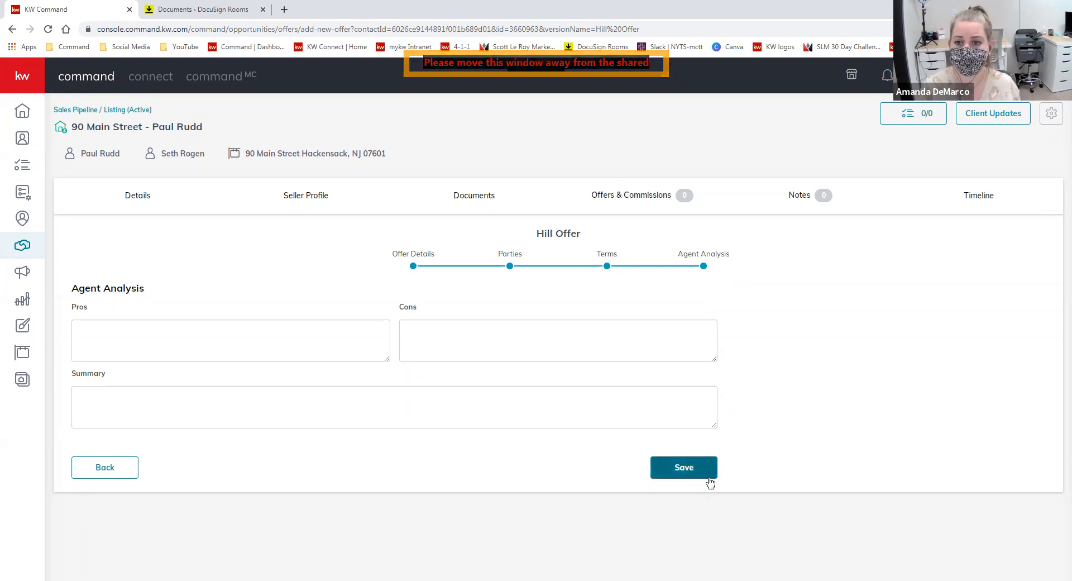
# - Enter pros 'Over asking', cons 'financing' and summary 'good deal to consider', then save the offer
pyautogui.click(291, 339)
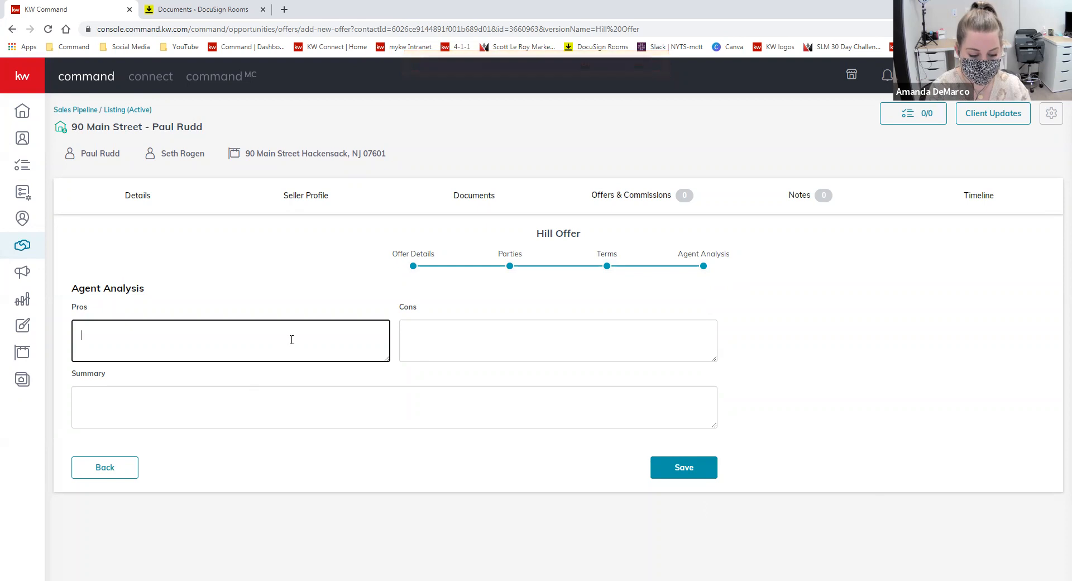
pyautogui.write('Over asking')
pyautogui.press('Tab')
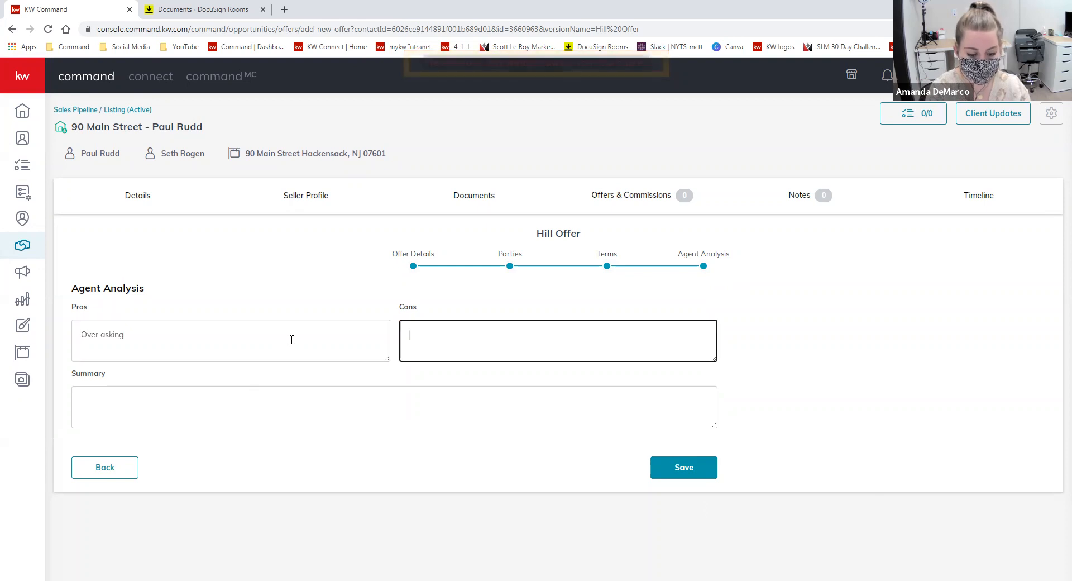
pyautogui.write('t')
pyautogui.press('BackSpace')
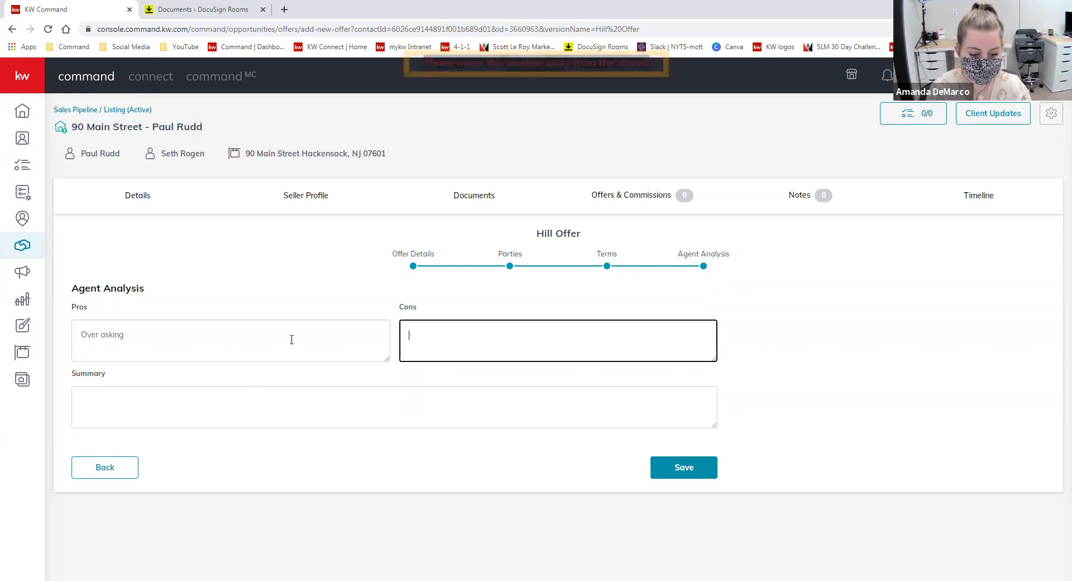
pyautogui.write('financing')
pyautogui.click(306, 411)
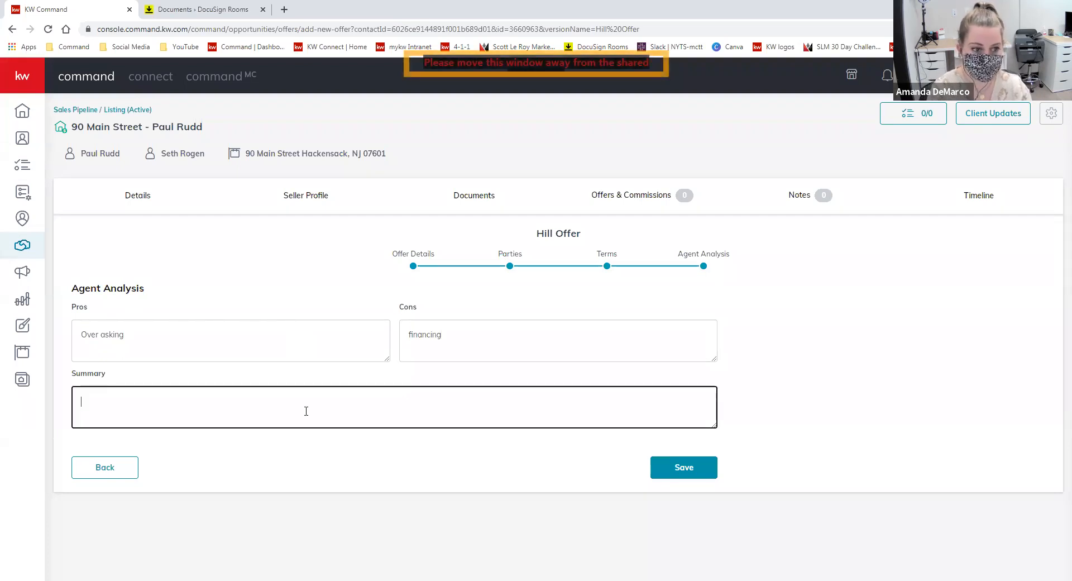
pyautogui.write('good deal to consider')
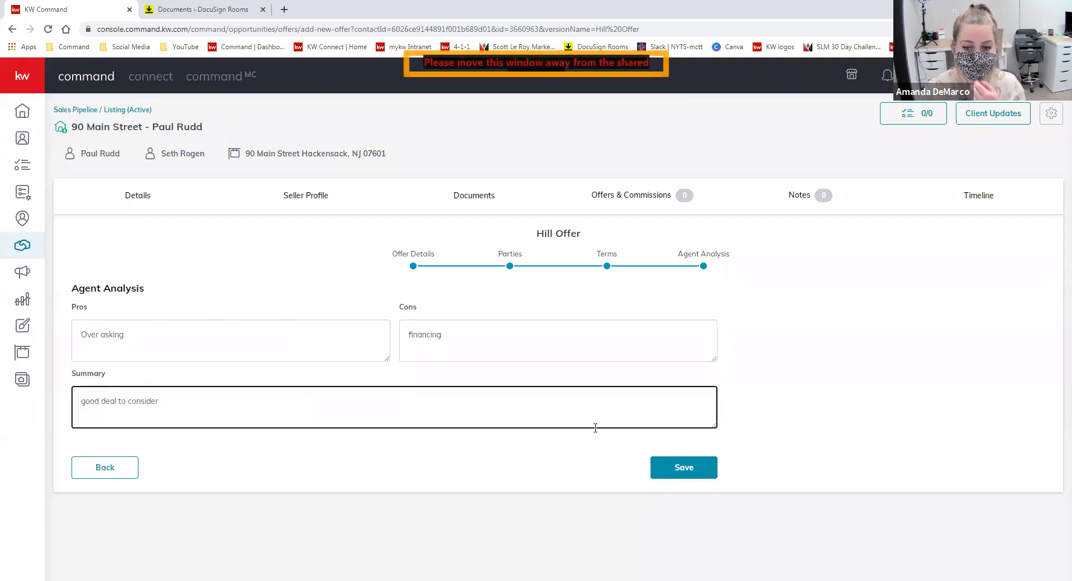
pyautogui.click(702, 476)
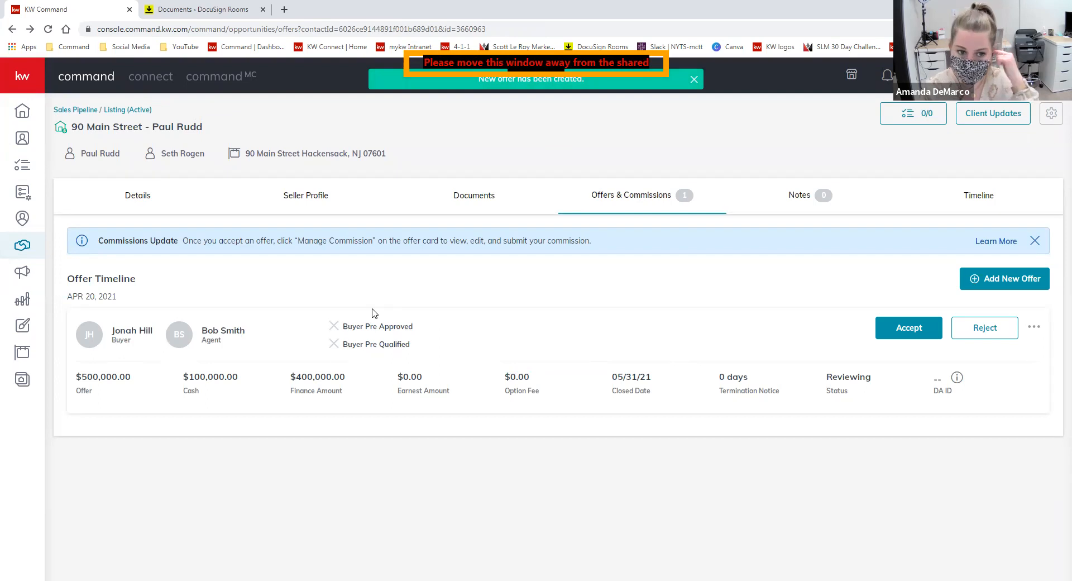
# - Add a second offer version, replacing 'Initial' in its name with the buyer's surname
pyautogui.click(1001, 283)
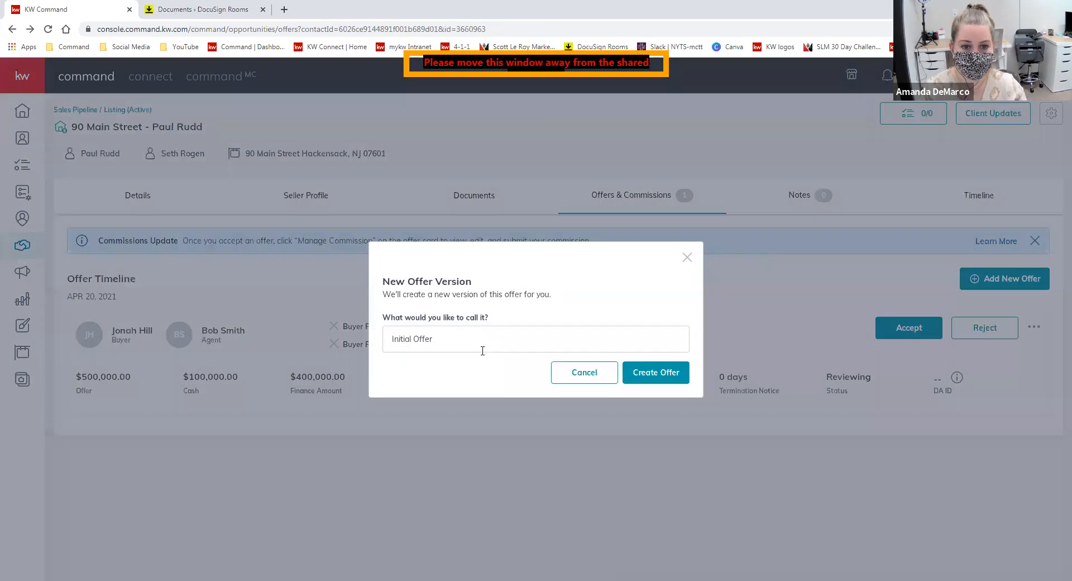
pyautogui.doubleClick(402, 339)
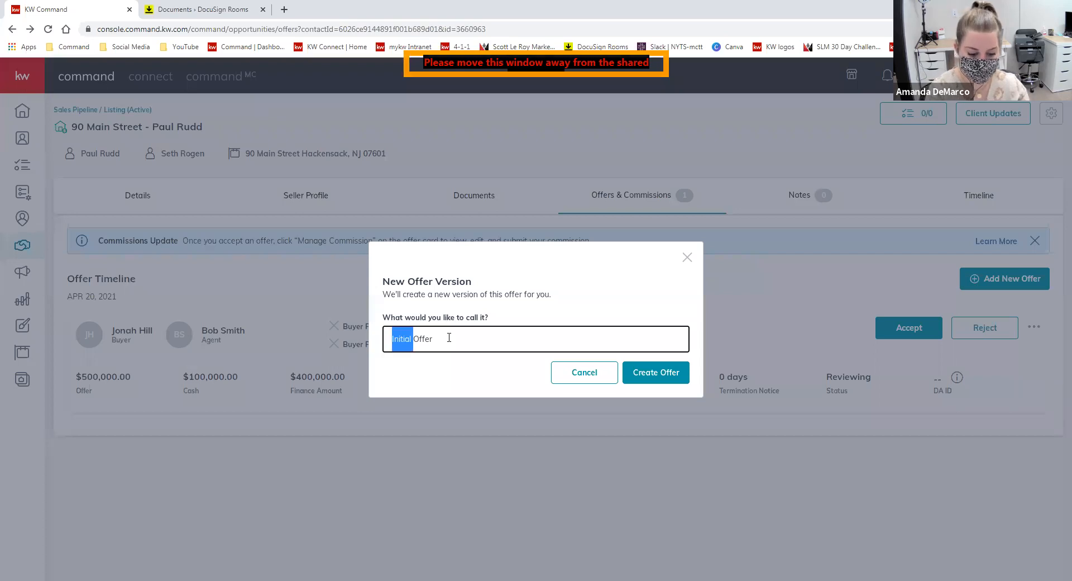
pyautogui.write('Kroll')
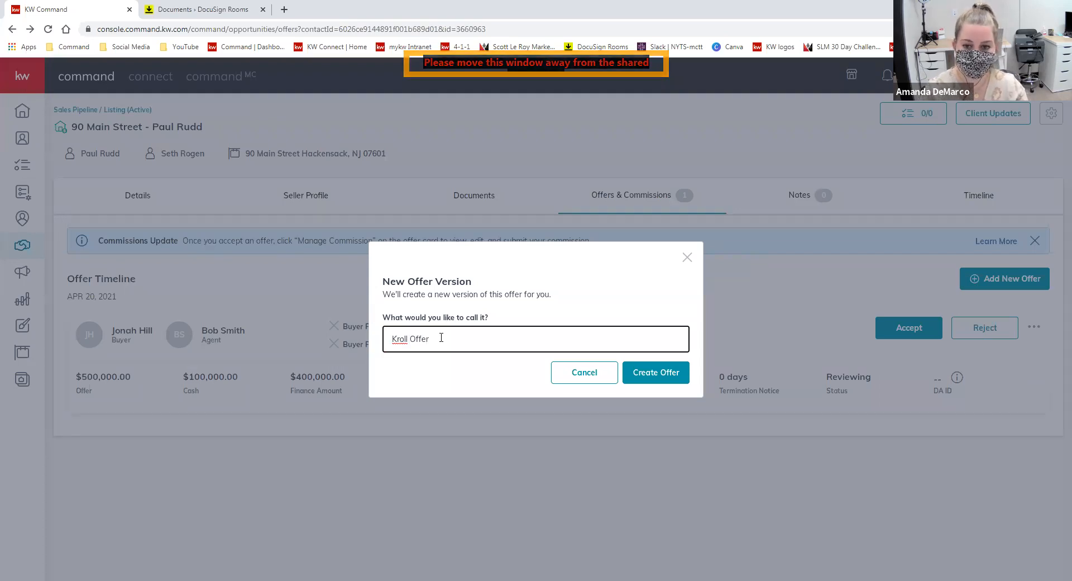
pyautogui.click(660, 381)
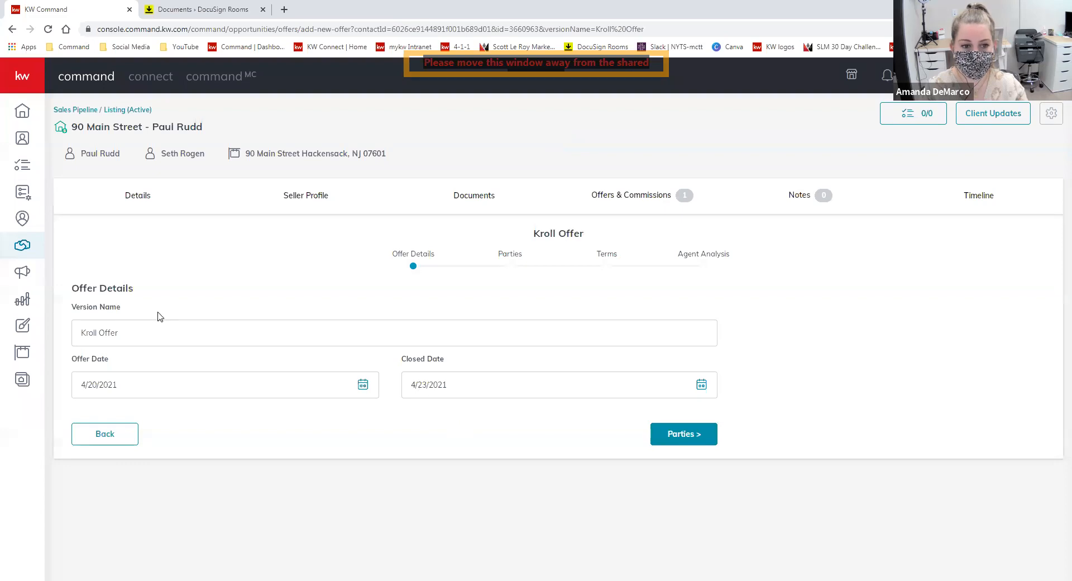
# - Set the new offer's closed date to May 15, 2021
pyautogui.click(702, 385)
pyautogui.click(556, 413)
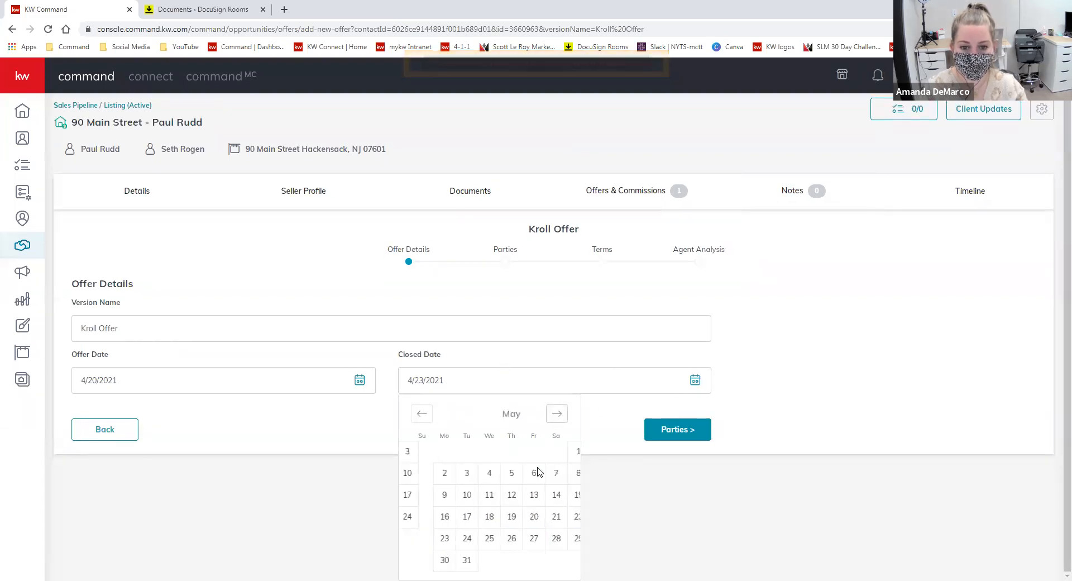
pyautogui.click(557, 494)
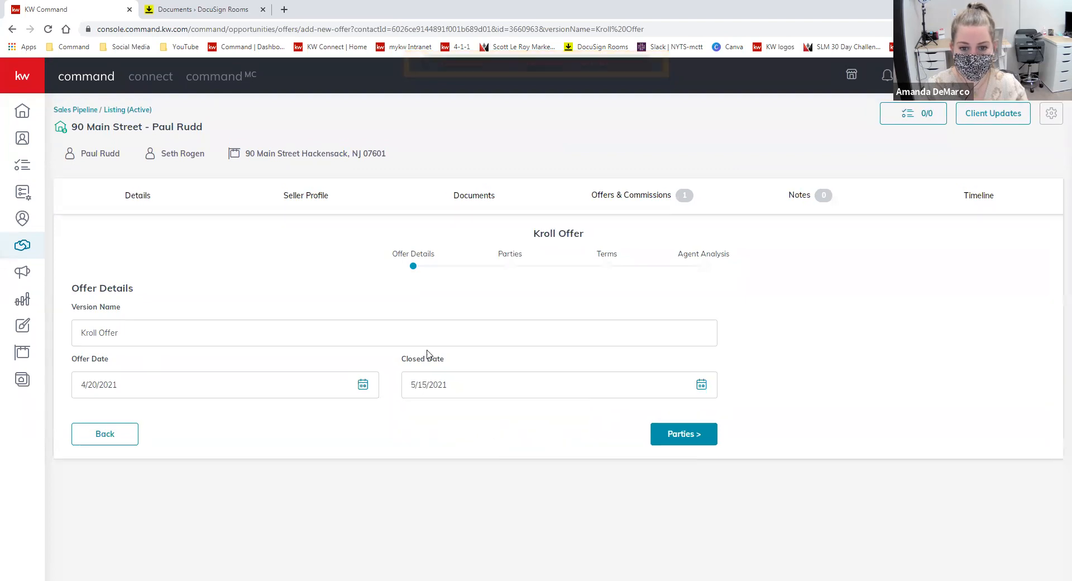
# - On Parties, enter the buyer's name and the buyer's agent's name, fixing a typo
pyautogui.click(662, 435)
pyautogui.click(274, 358)
pyautogui.write('Nick Kro')
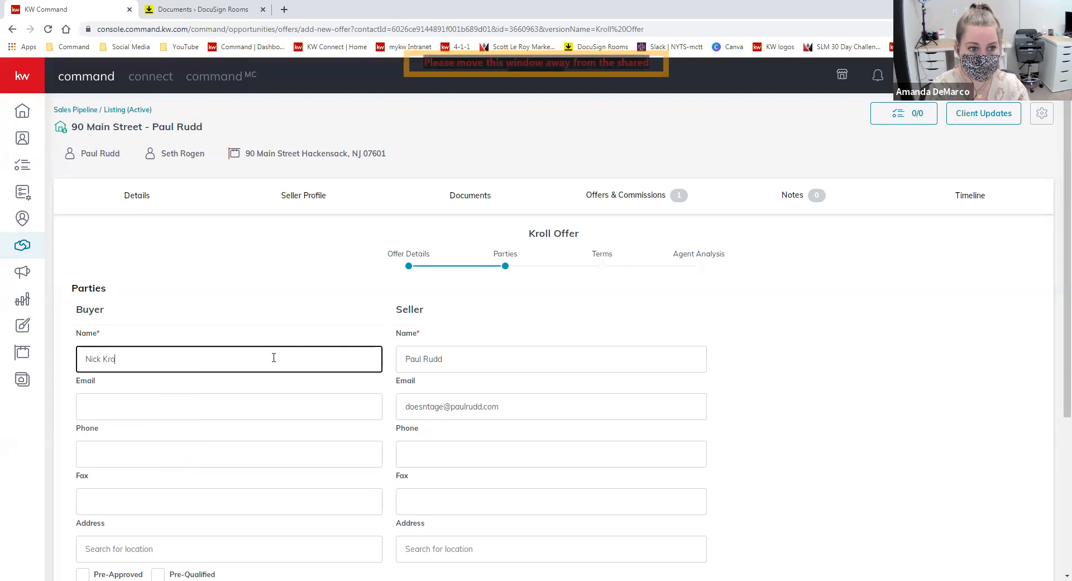
pyautogui.scroll(-4, 273, 357)
pyautogui.click(197, 408)
pyautogui.write('Betty B')
pyautogui.write('uy')
pyautogui.press('BackSpace')
pyautogui.press('BackSpace')
pyautogui.write('p')
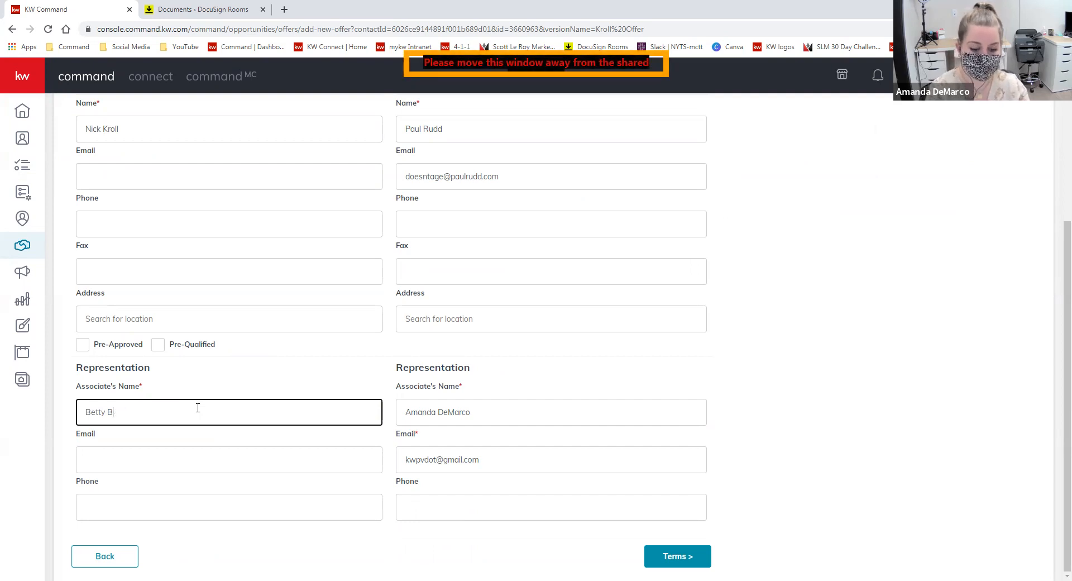
pyautogui.click(678, 555)
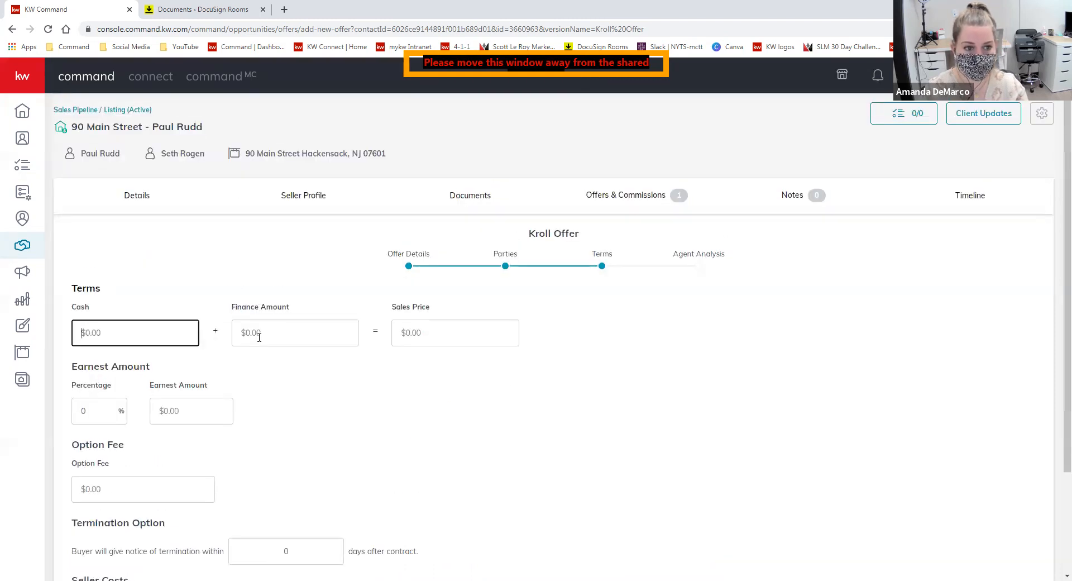
# - Enter $200,000 cash and $300,000 financing on the Terms step
pyautogui.write('2000000')
pyautogui.click(263, 328)
pyautogui.write('300,000')
pyautogui.scroll(-3, 502, 369)
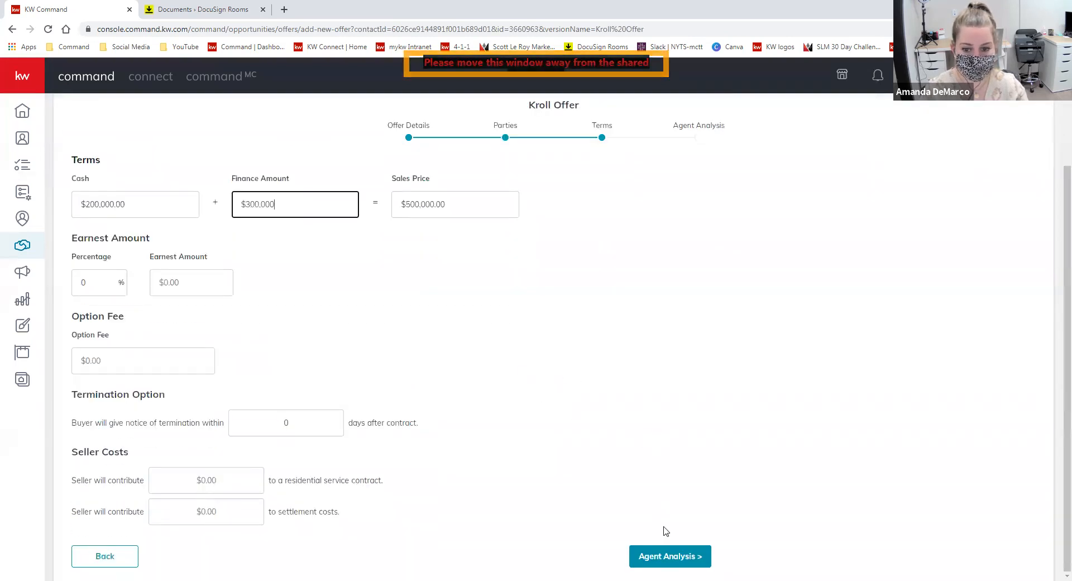
# - Enter pros 'More cash down, shorter time to close' and summary 'strong offer', then save the offer
pyautogui.click(683, 555)
pyautogui.click(297, 339)
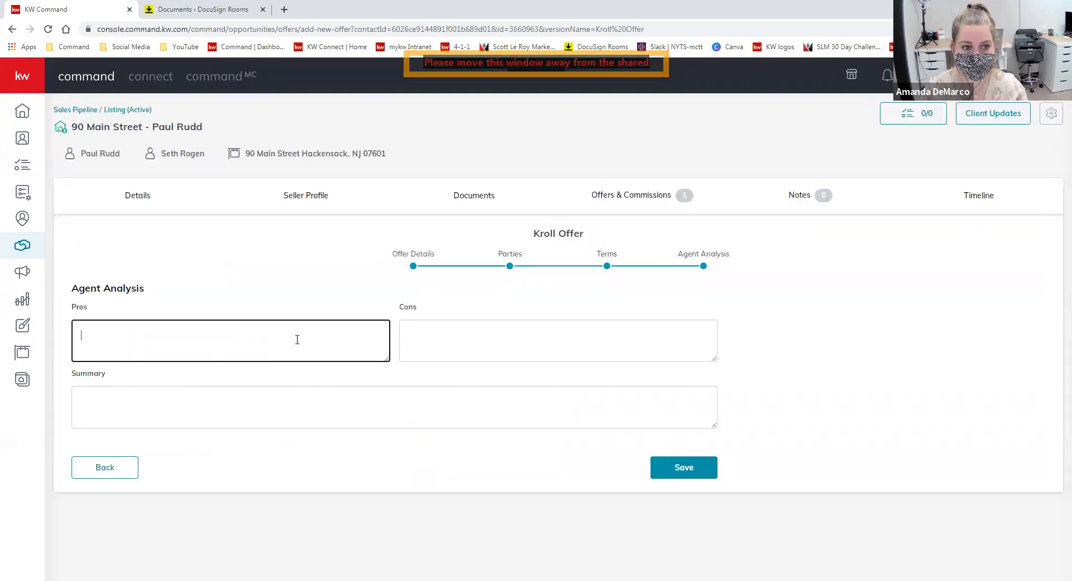
pyautogui.write('More cash down')
pyautogui.press('Tab')
pyautogui.click(298, 341)
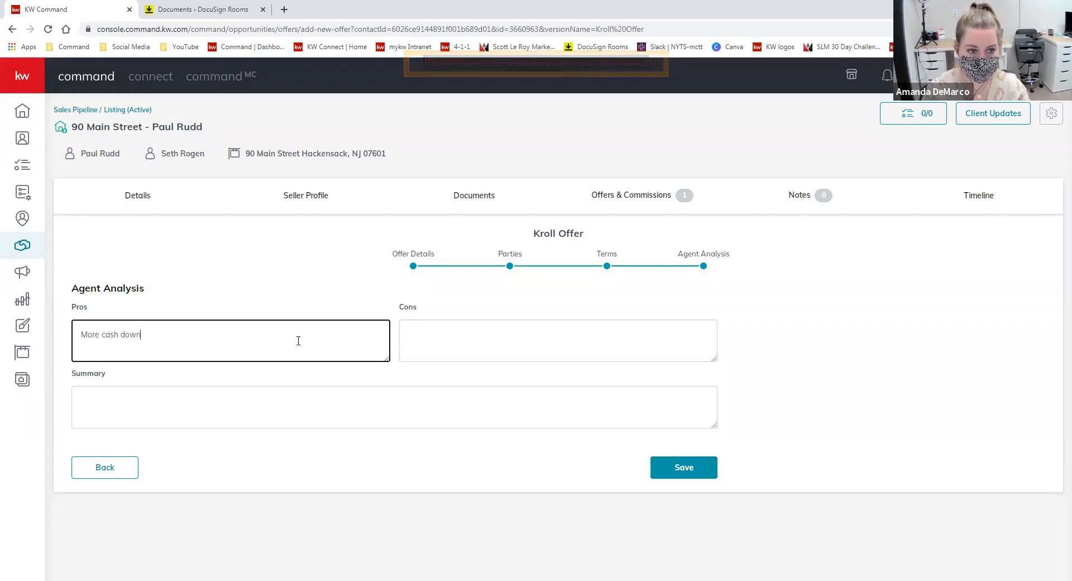
pyautogui.write(', shorter time to close')
pyautogui.click(429, 401)
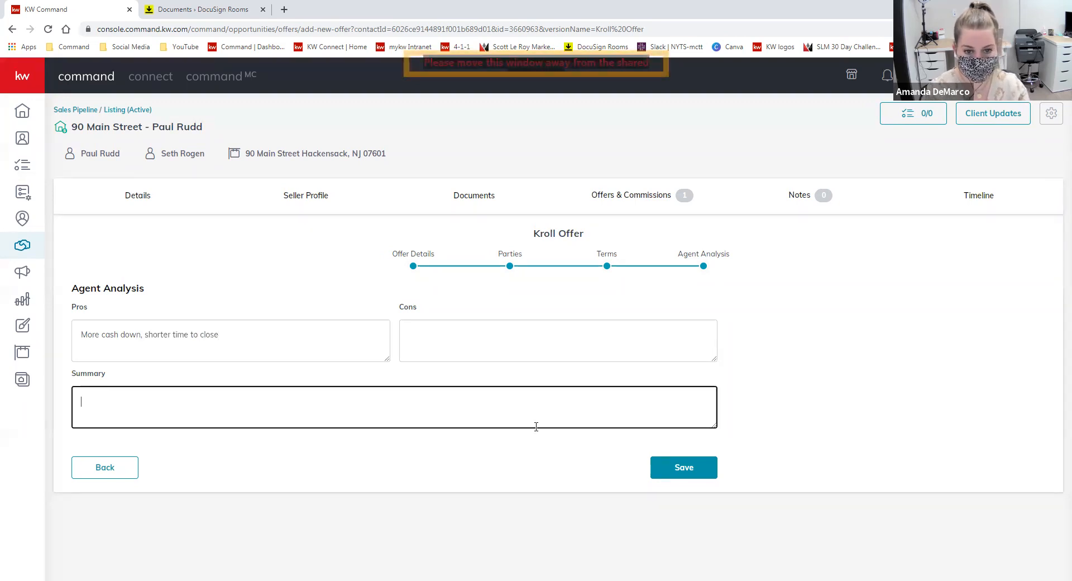
pyautogui.write('strong offer!')
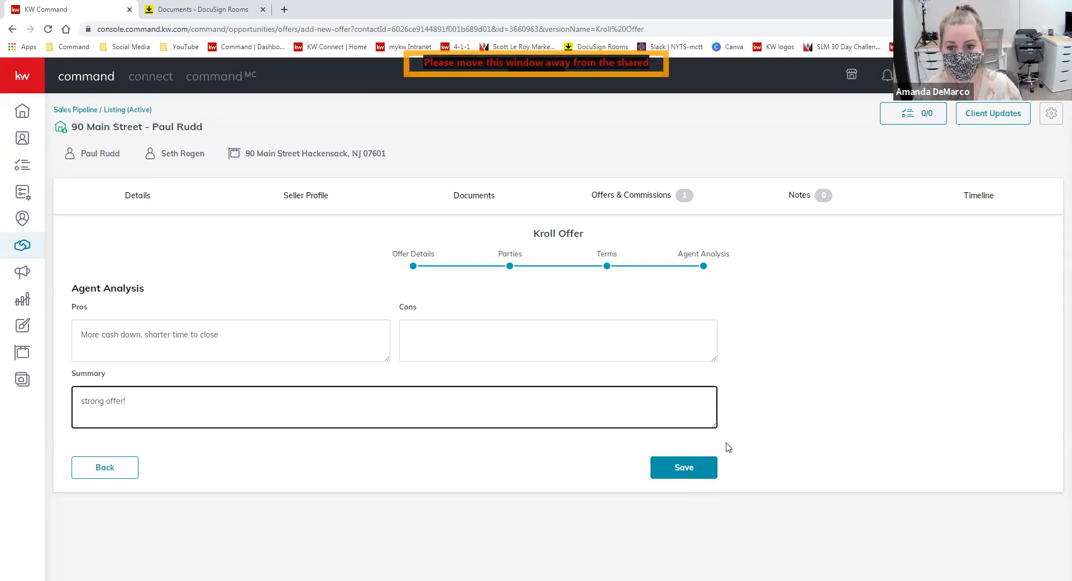
pyautogui.click(708, 468)
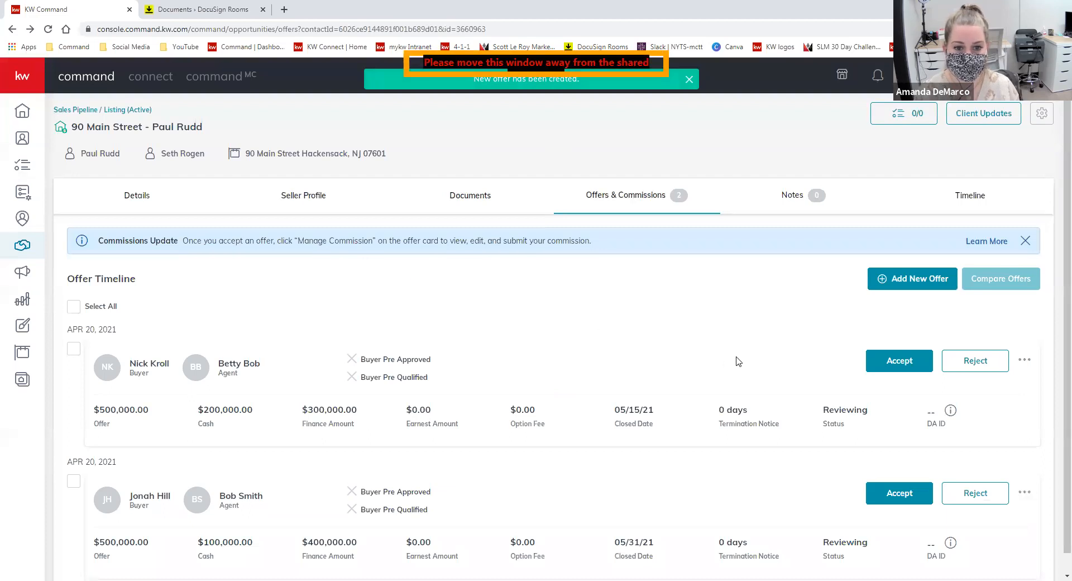
# - Select both offers on the Offer Timeline and compare them side by side
pyautogui.scroll(-1, 740, 369)
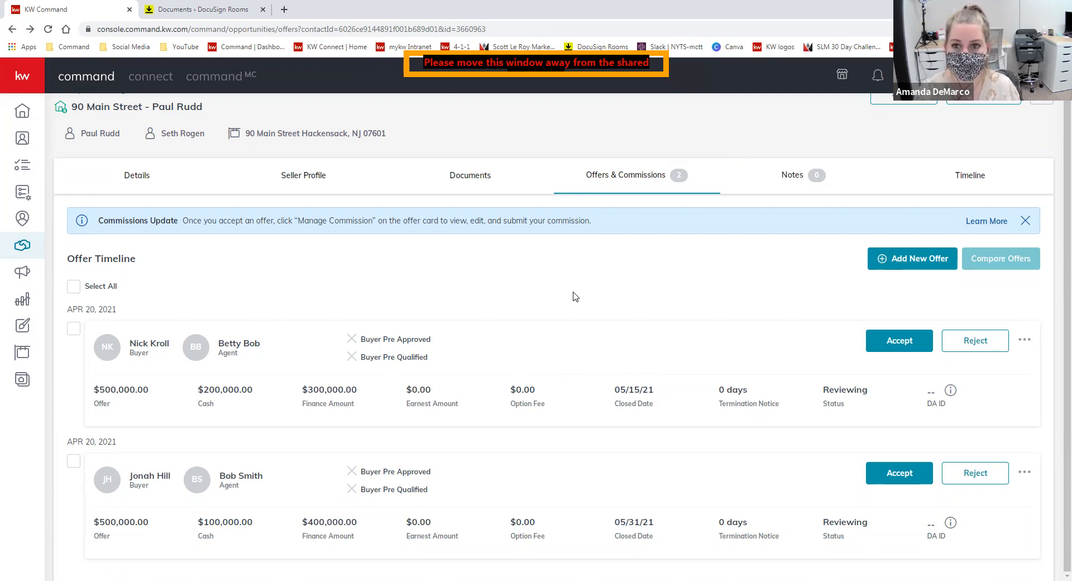
pyautogui.click(73, 286)
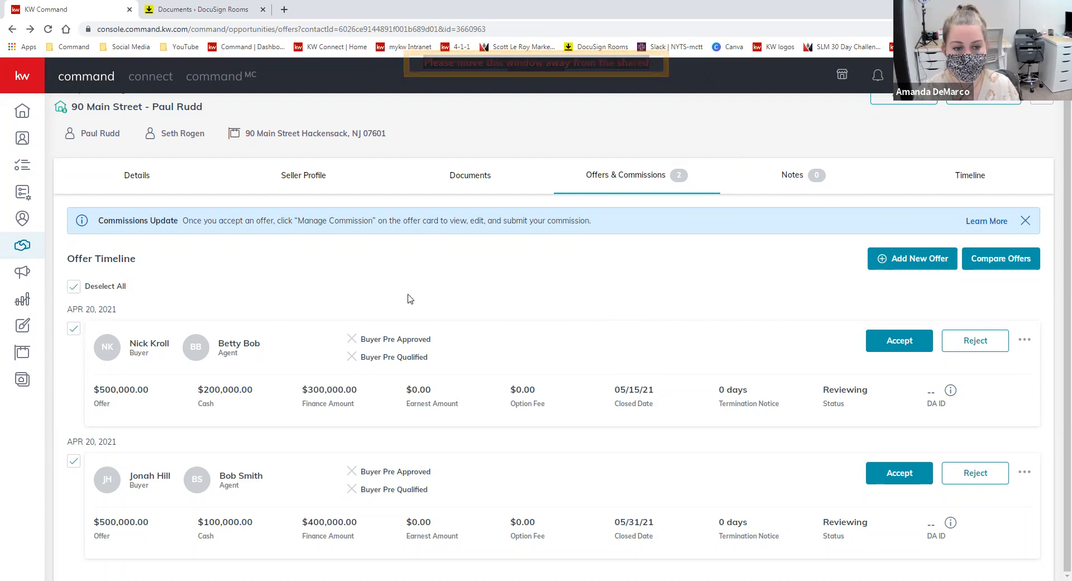
pyautogui.click(1003, 267)
pyautogui.scroll(-1, 617, 320)
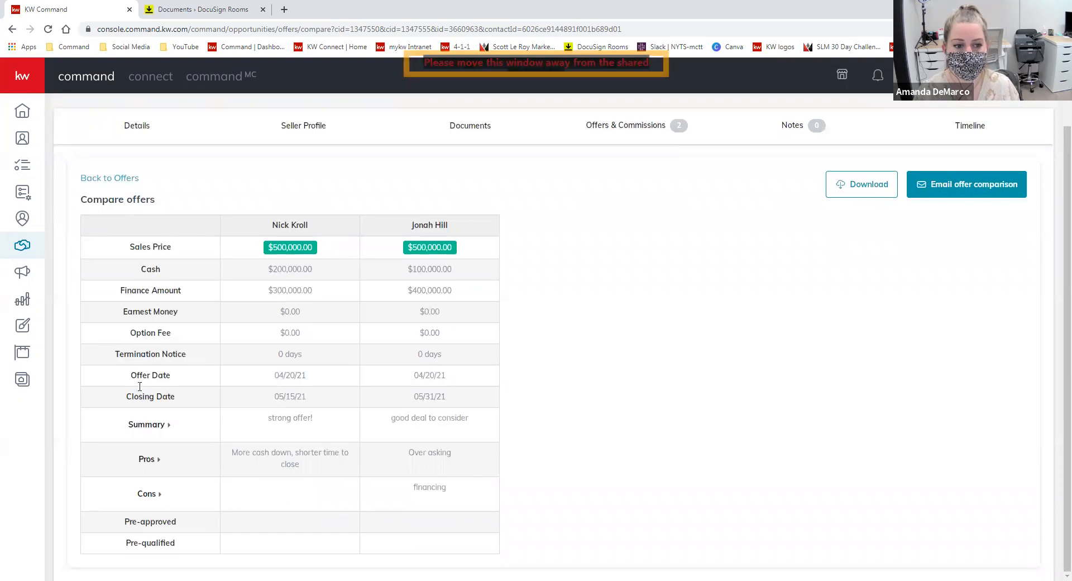
pyautogui.scroll(1, 384, 505)
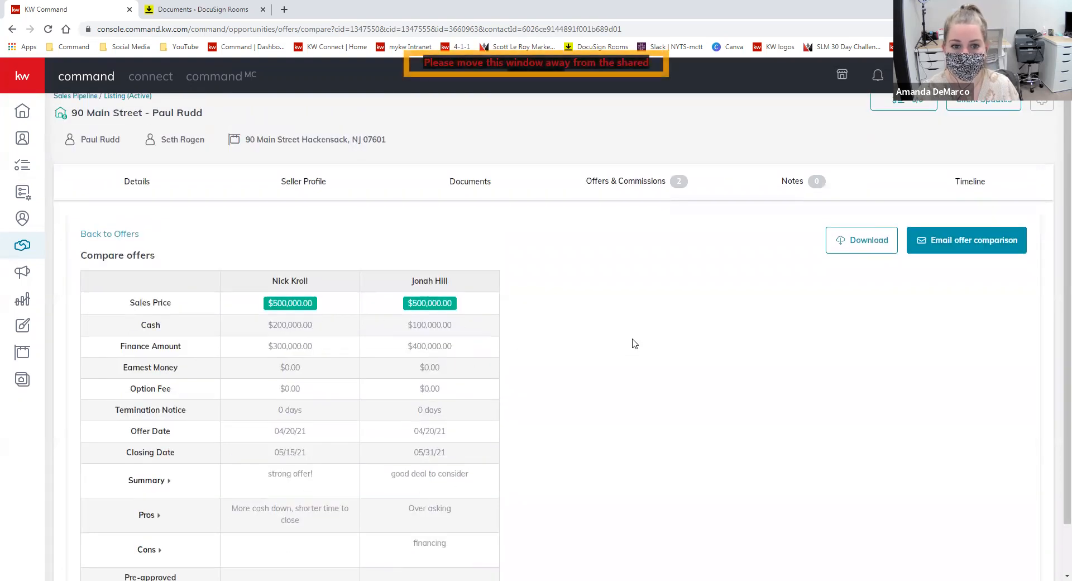
pyautogui.scroll(-1, 357, 240)
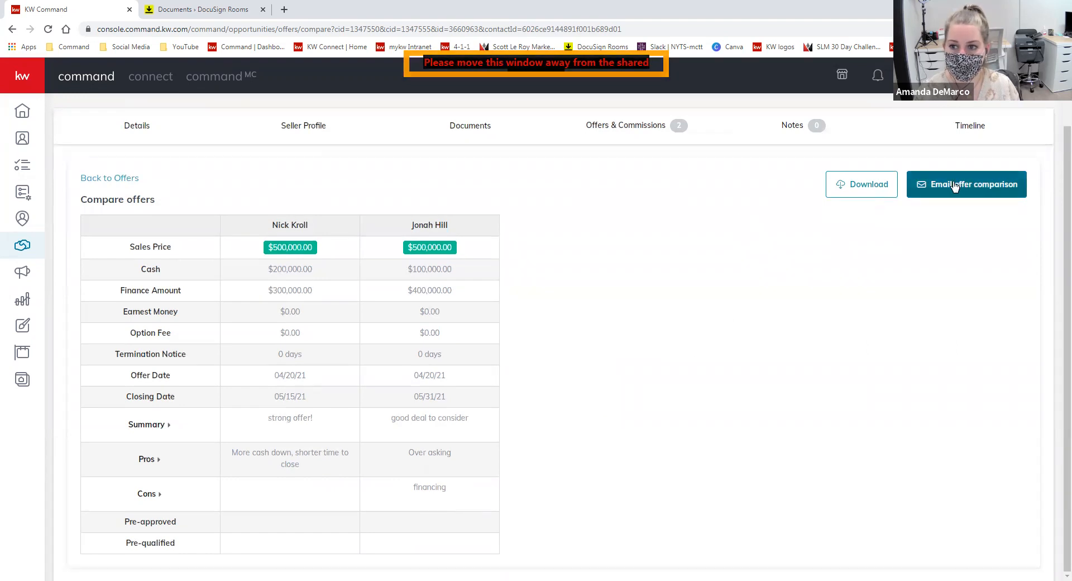
# - Start an email of the offer comparison to the seller with subject 'You have 2 offers!'
pyautogui.click(971, 185)
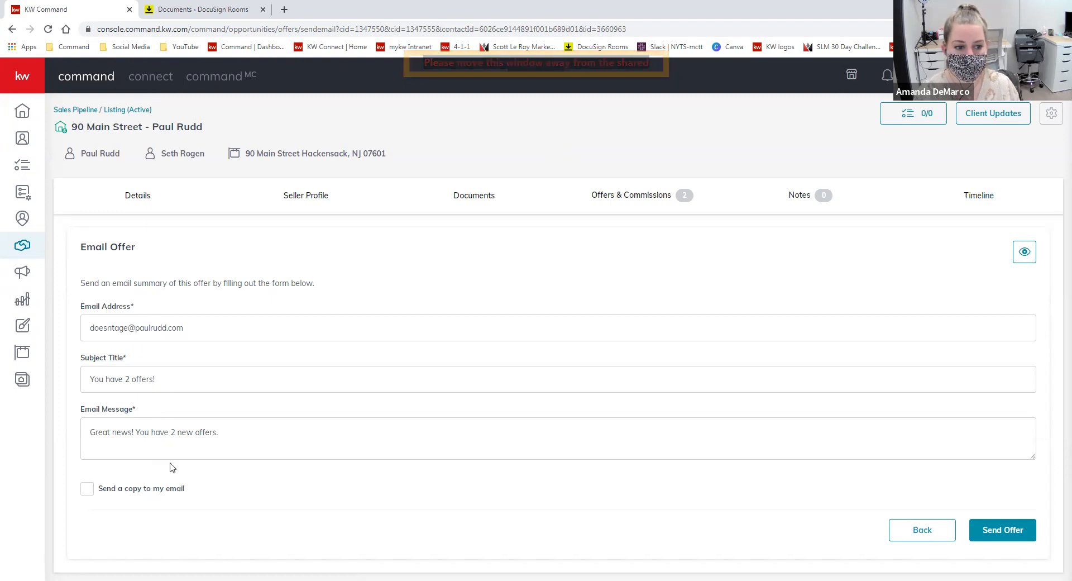
pyautogui.click(138, 372)
pyautogui.click(200, 433)
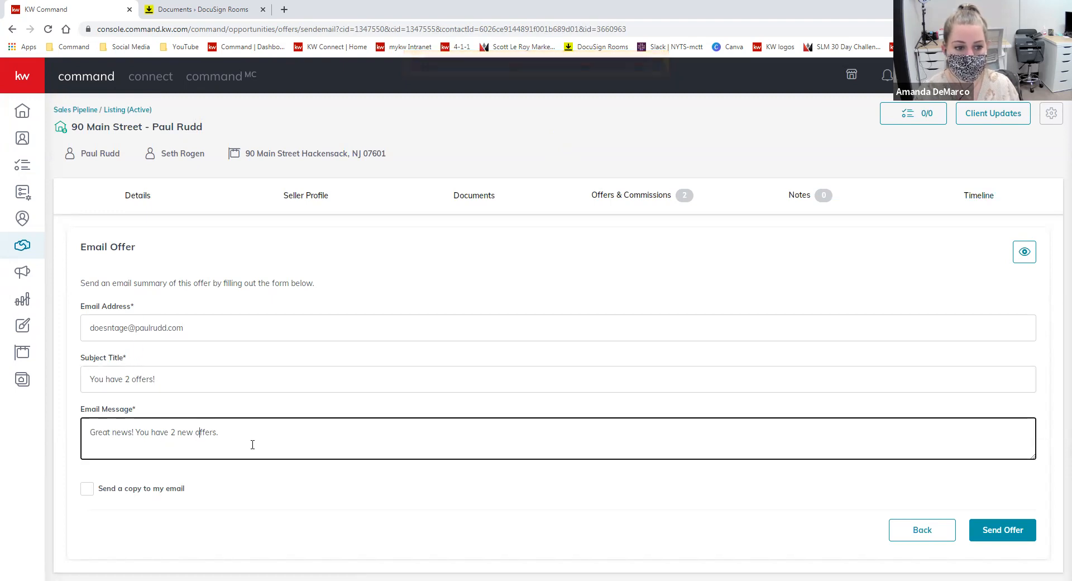
# - Preview the seller email, then close the preview and go back to the comparison table
pyautogui.click(1023, 255)
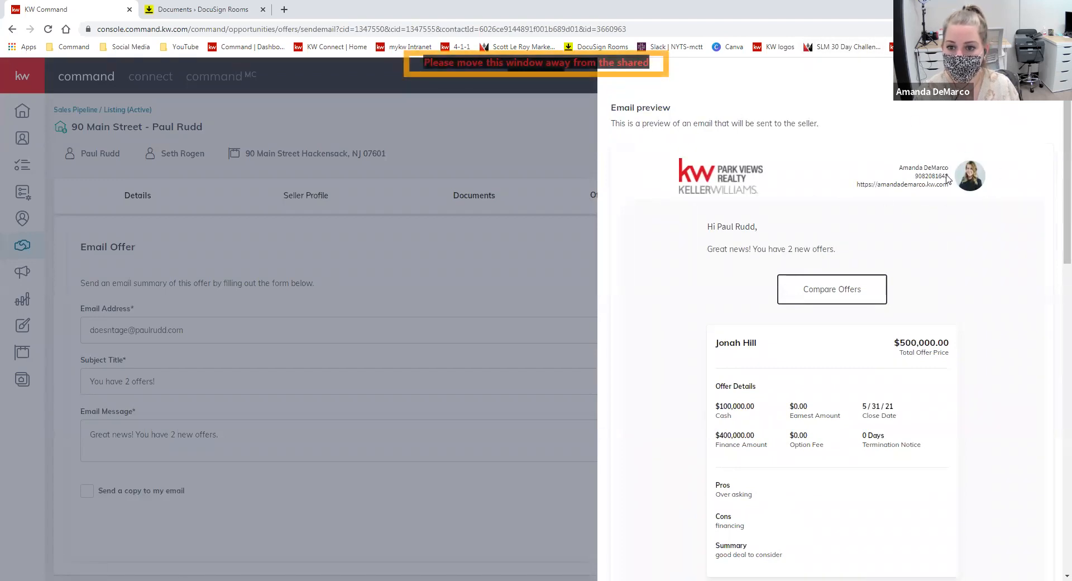
pyautogui.scroll(-1, 993, 270)
pyautogui.scroll(-1, 971, 270)
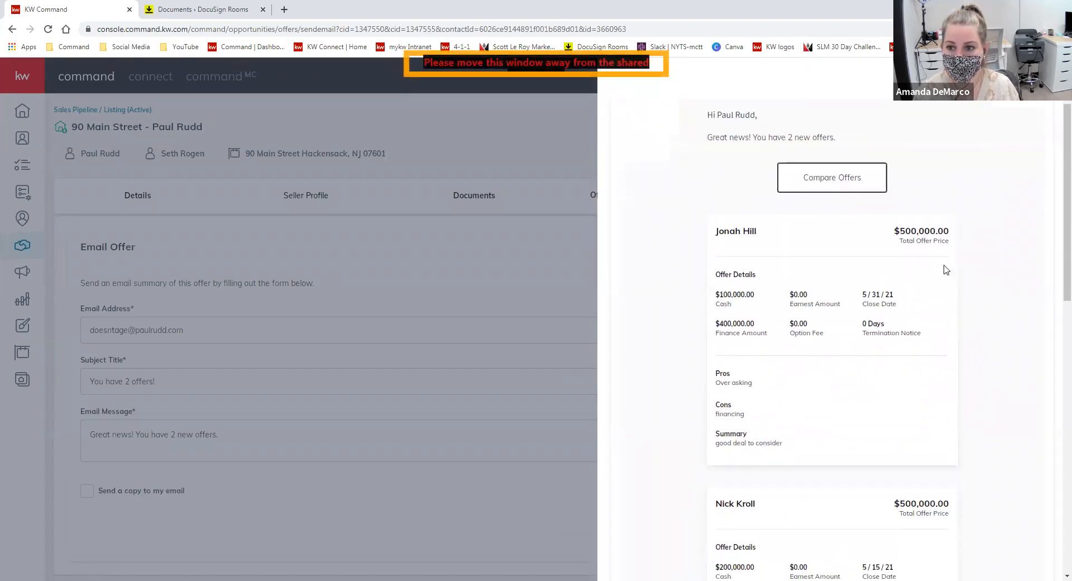
pyautogui.scroll(-3, 860, 261)
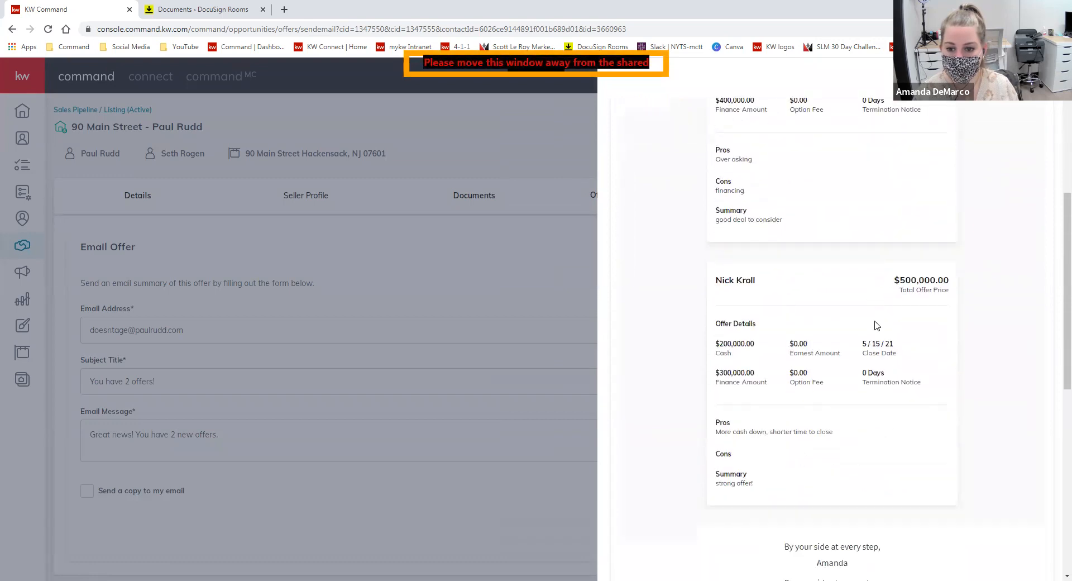
pyautogui.scroll(3, 906, 174)
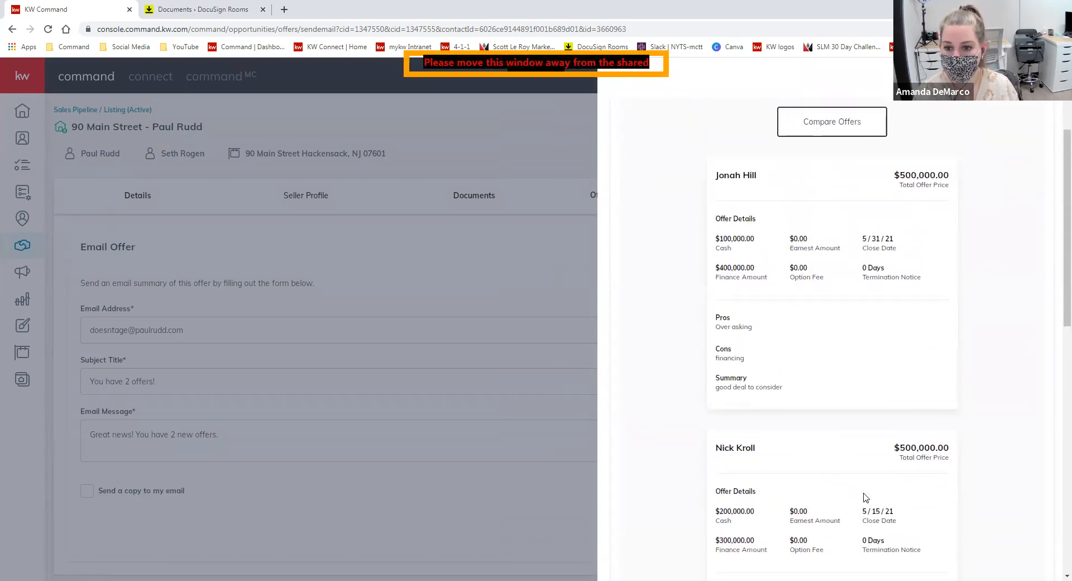
pyautogui.scroll(3, 905, 391)
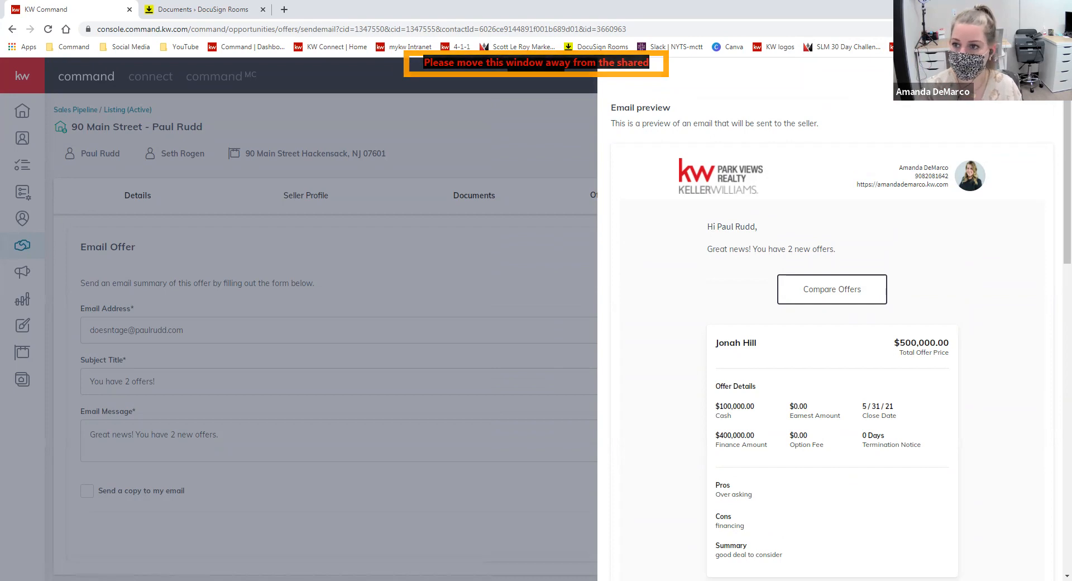
pyautogui.click(1049, 75)
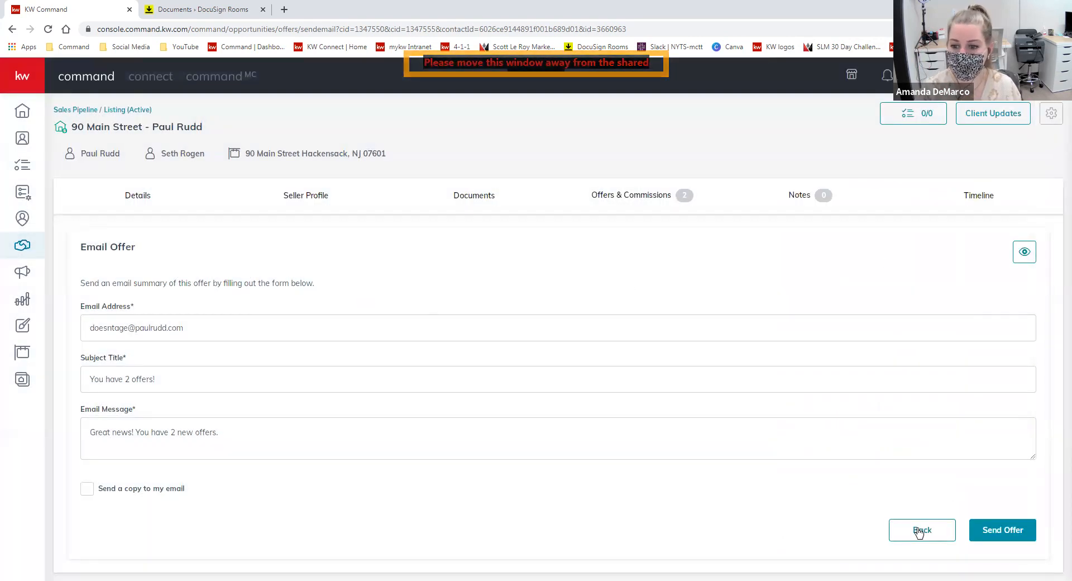
pyautogui.click(919, 532)
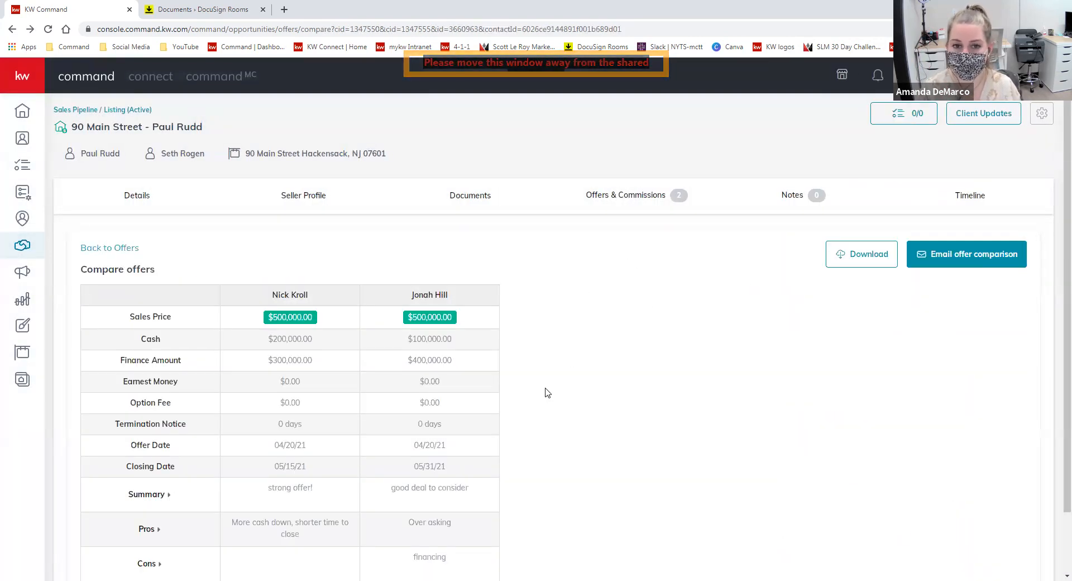
# - Accept the $500,000 offer with $100,000 cash closing 05/31/21, confirming the warning
pyautogui.click(114, 247)
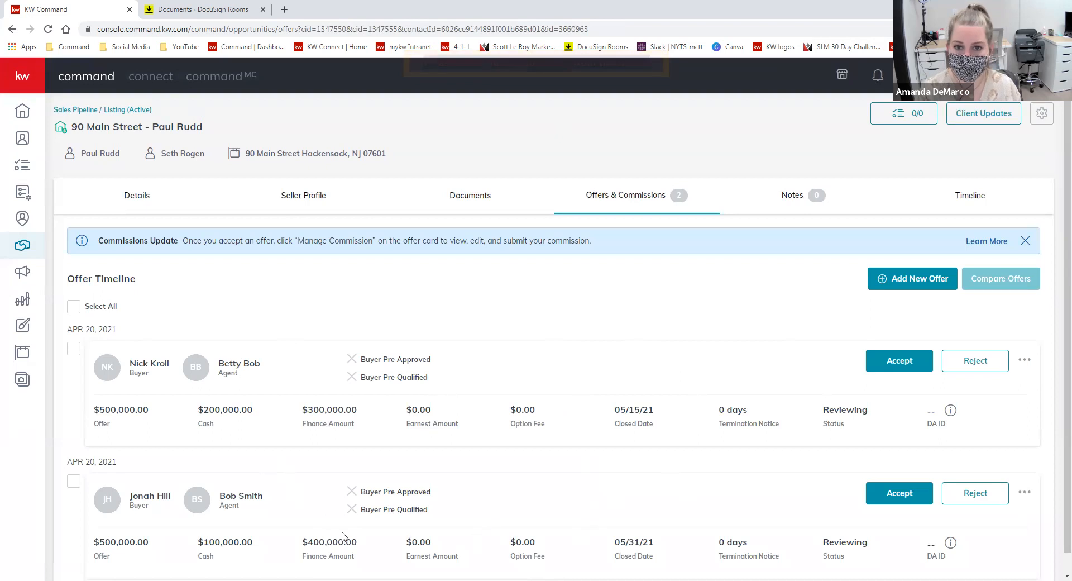
pyautogui.scroll(-1, 726, 313)
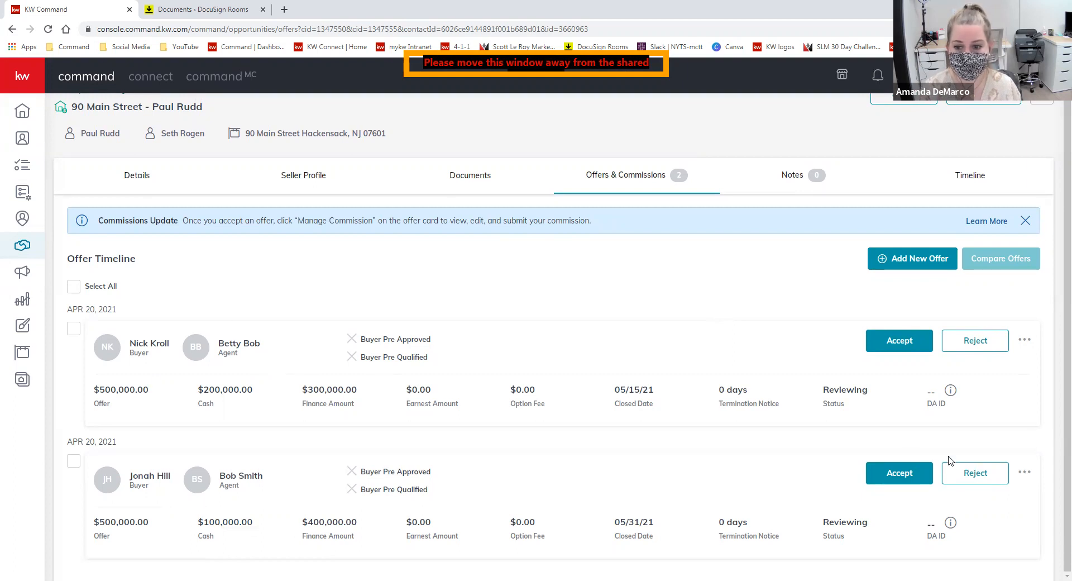
pyautogui.click(899, 482)
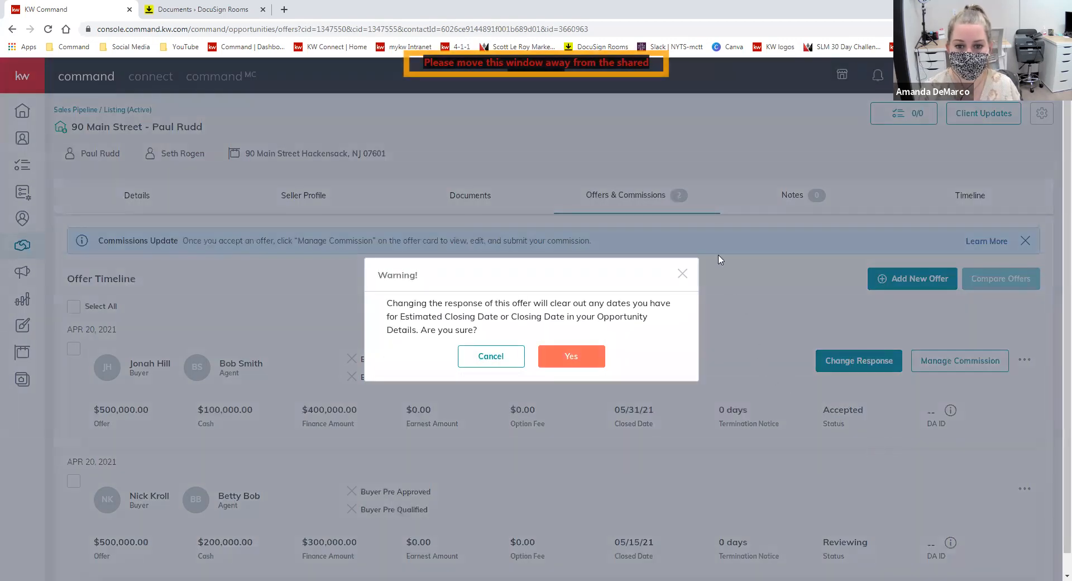
pyautogui.click(594, 358)
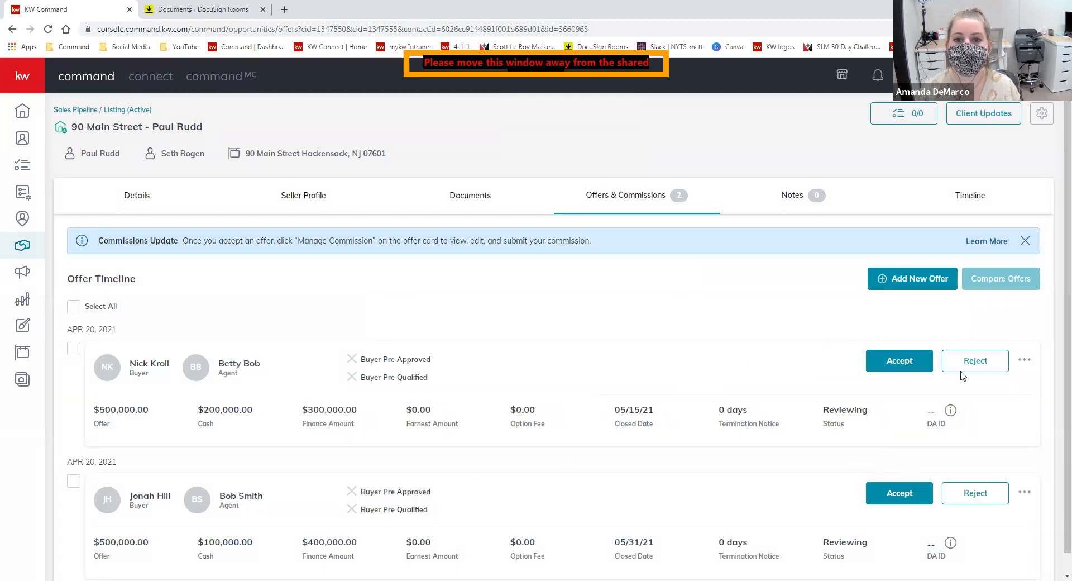
pyautogui.scroll(-1, 1032, 424)
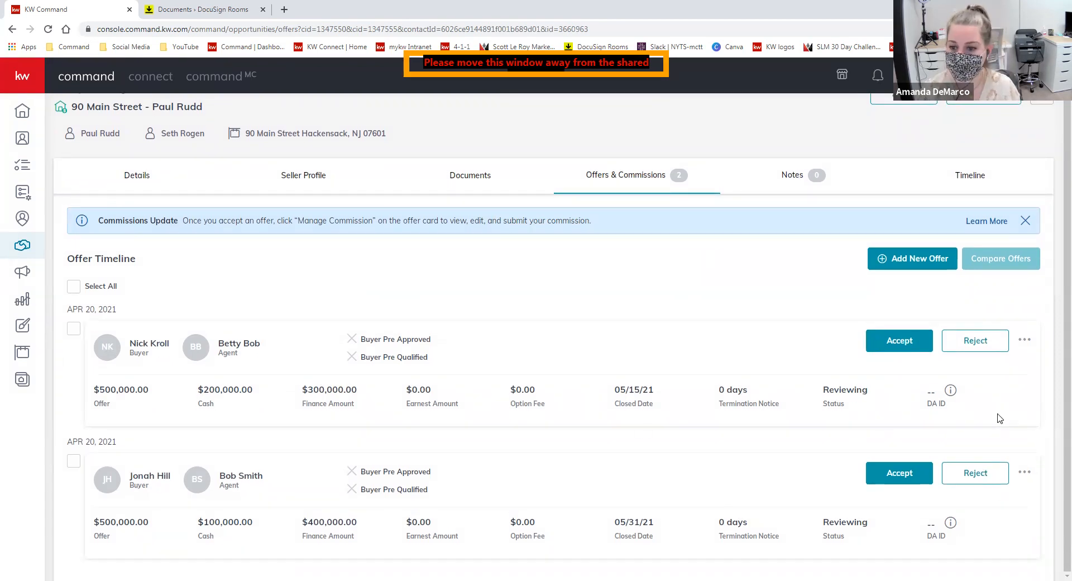
pyautogui.click(918, 476)
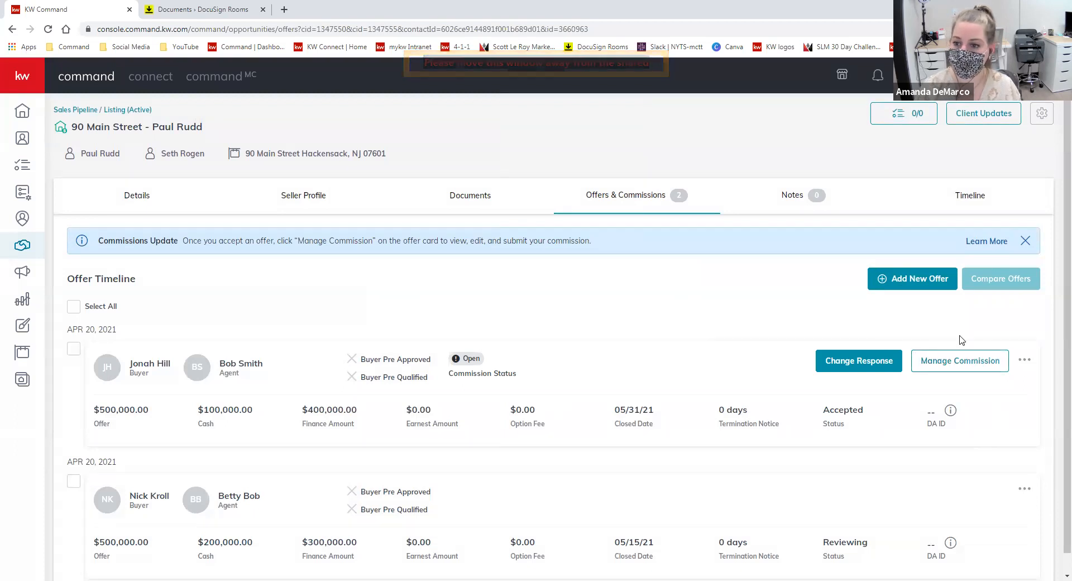
# - Open the accepted offer's commission and highlight the missing Contract Date warning
pyautogui.click(956, 362)
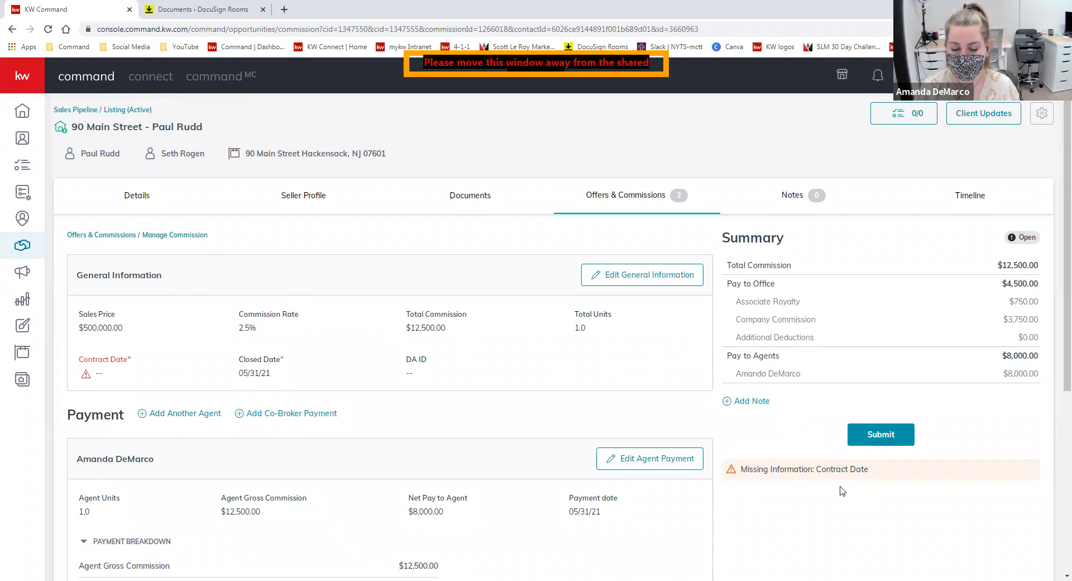
pyautogui.moveTo(896, 475); pyautogui.dragTo(735, 486)
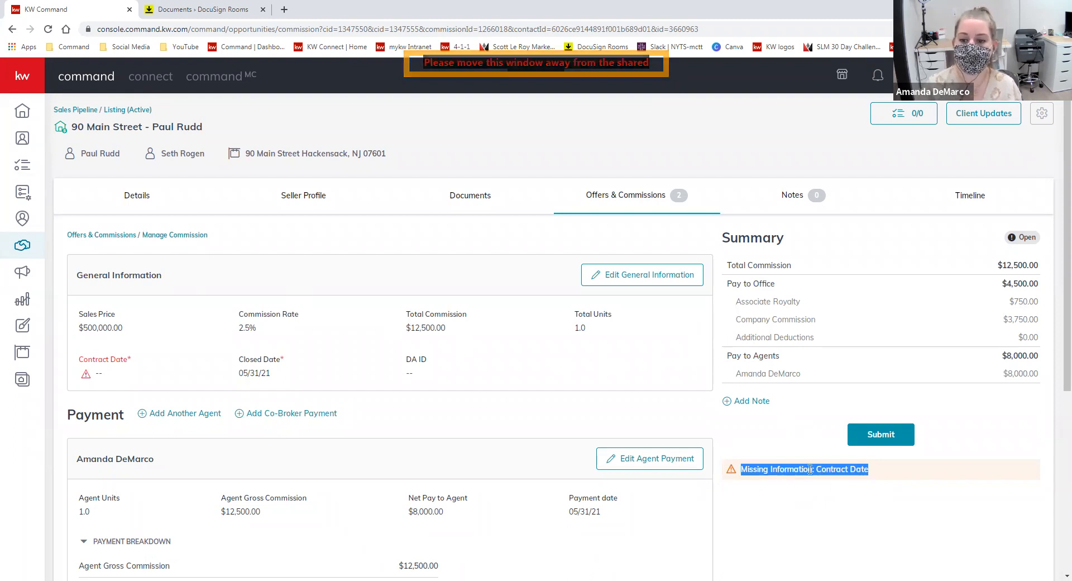
pyautogui.click(832, 468)
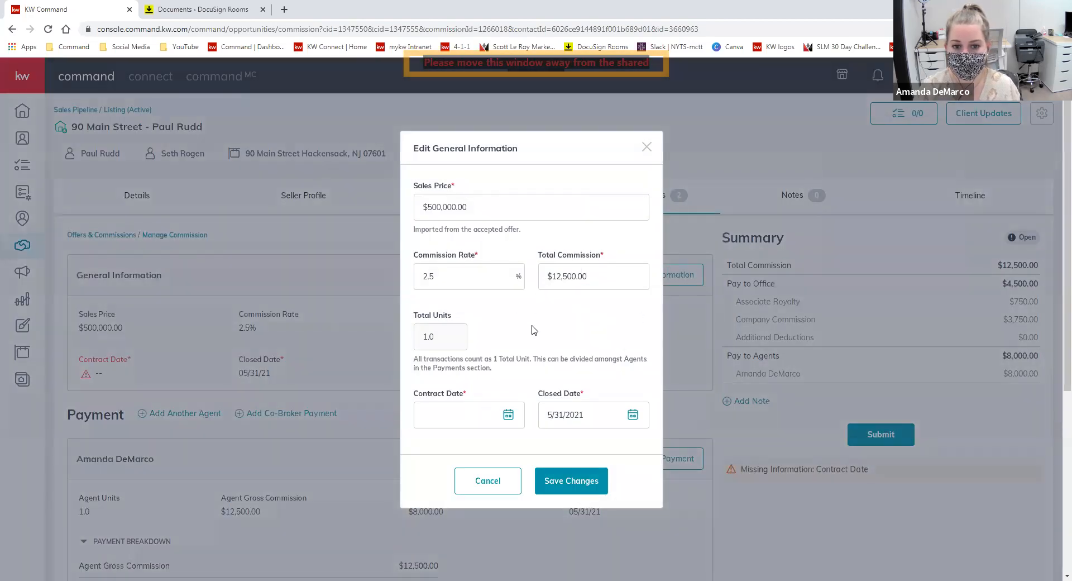
# - Set the contract date to 04/16/2021 from the calendar
pyautogui.scroll(-2, 532, 312)
pyautogui.click(508, 414)
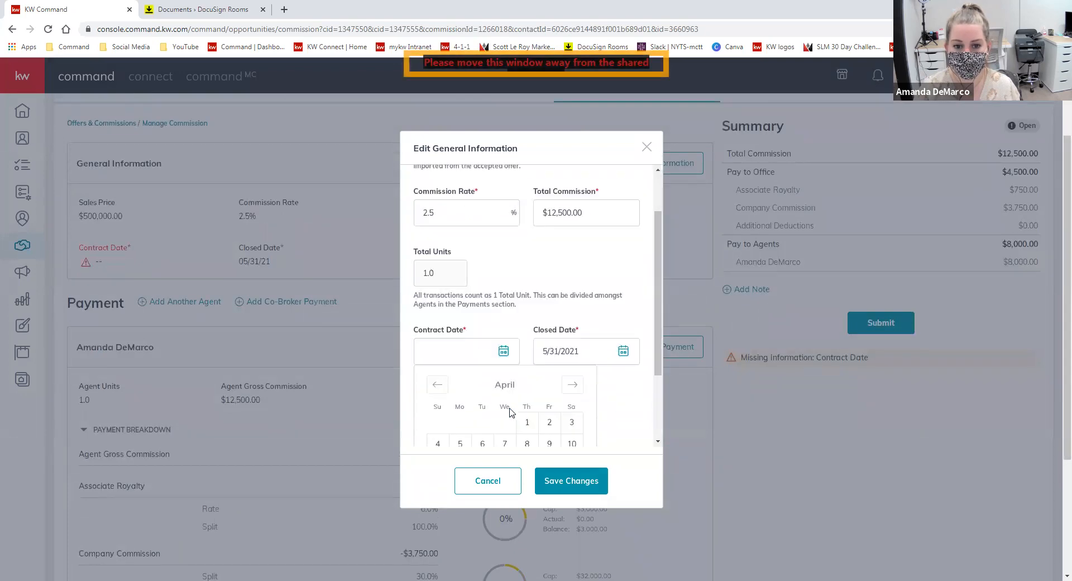
pyautogui.scroll(-2, 509, 411)
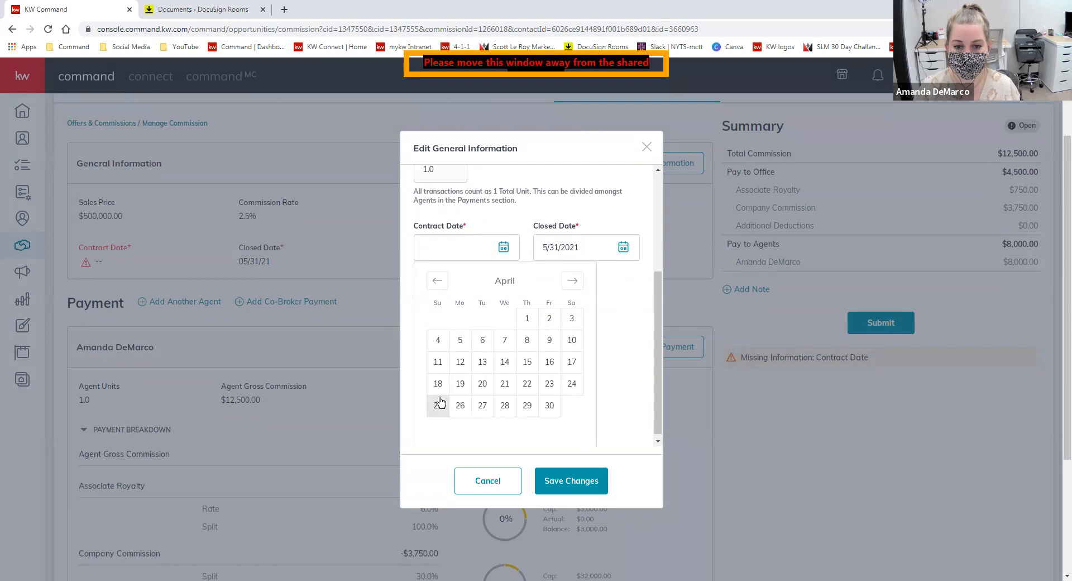
pyautogui.click(549, 361)
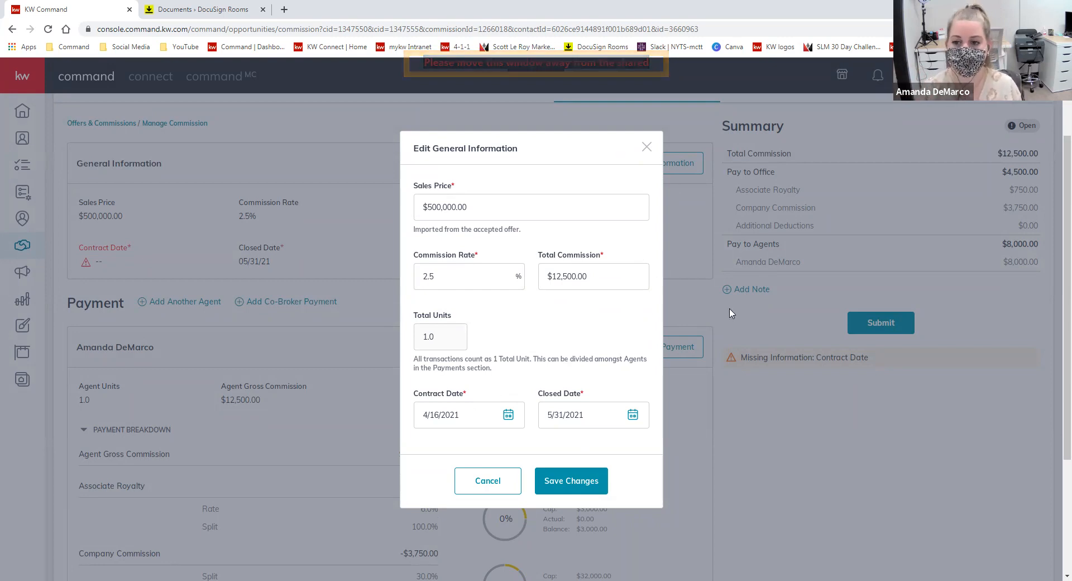
pyautogui.scroll(2, 725, 313)
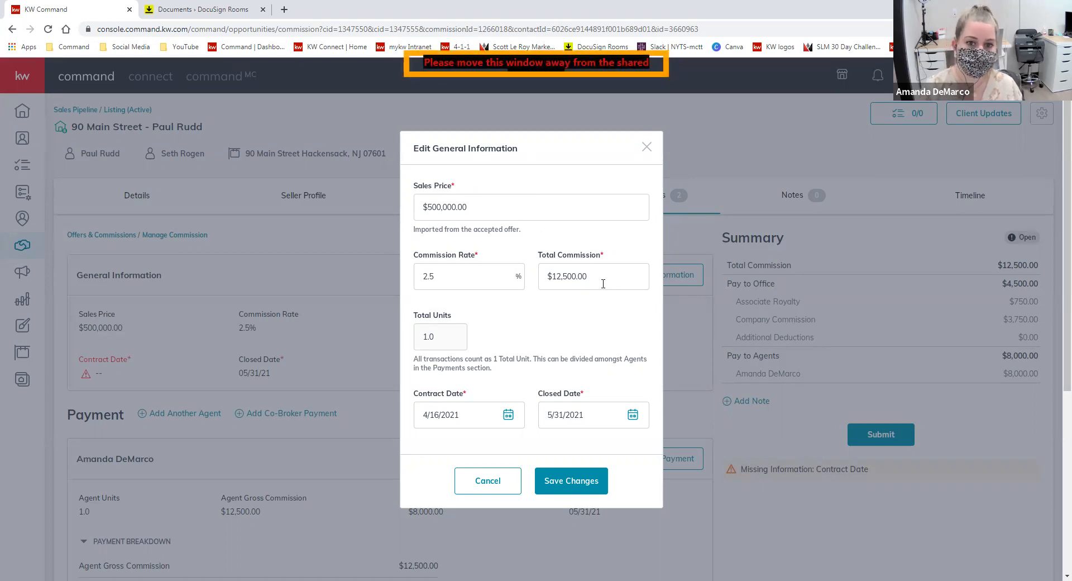
# - Try a $510,000 sales price, then revert it, keeping the $12,500 total commission
pyautogui.moveTo(433, 206); pyautogui.dragTo(435, 208)
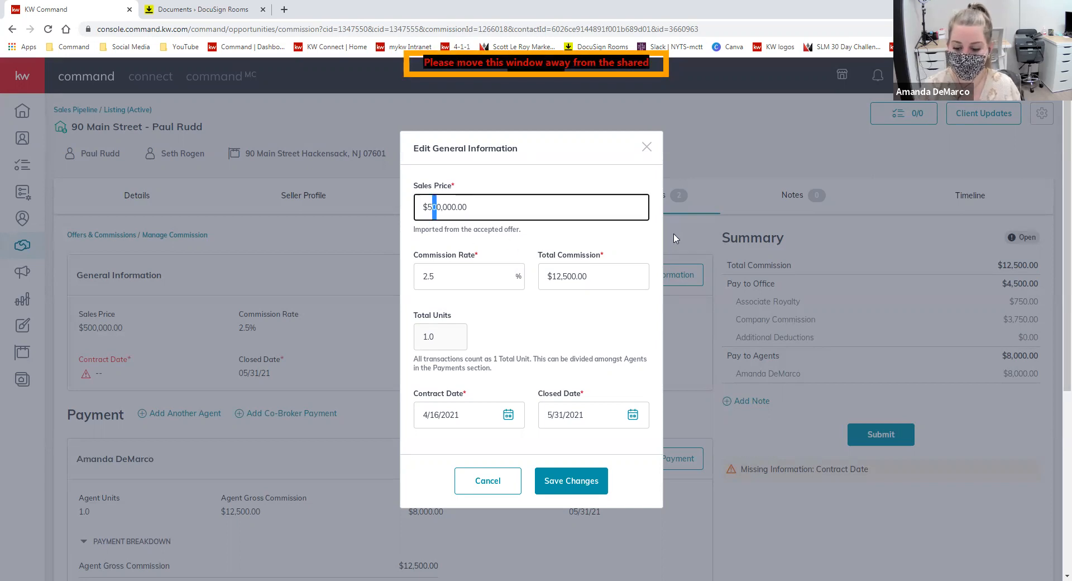
pyautogui.write('1')
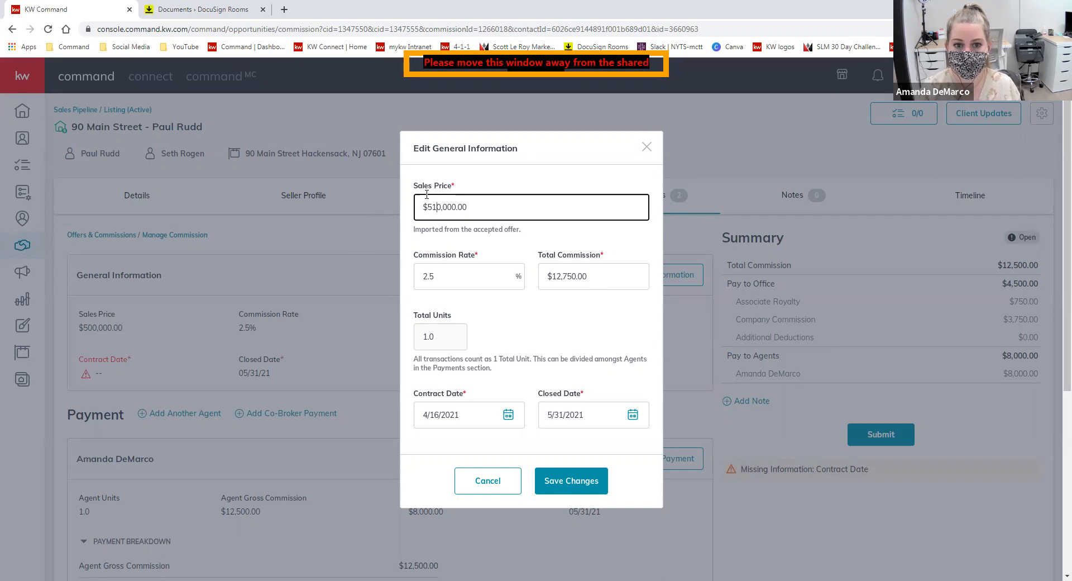
pyautogui.click(636, 296)
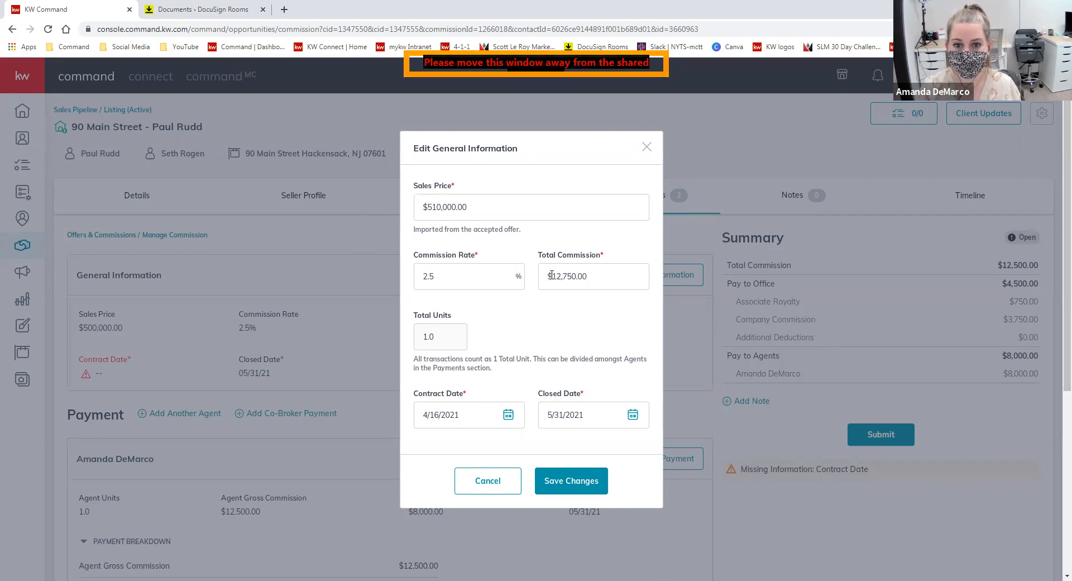
pyautogui.moveTo(432, 207); pyautogui.dragTo(438, 207)
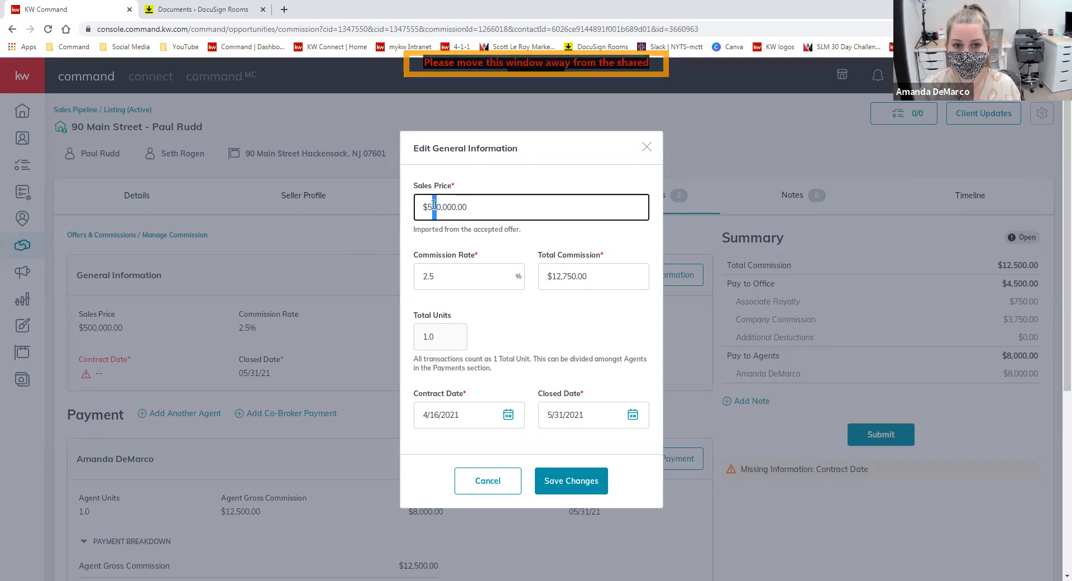
pyautogui.write('0')
pyautogui.moveTo(568, 276); pyautogui.dragTo(573, 277)
pyautogui.click(576, 308)
# - Test commission rates of 2% and then 3% to see the recalculated total
pyautogui.click(454, 275)
pyautogui.moveTo(455, 276); pyautogui.dragTo(422, 279)
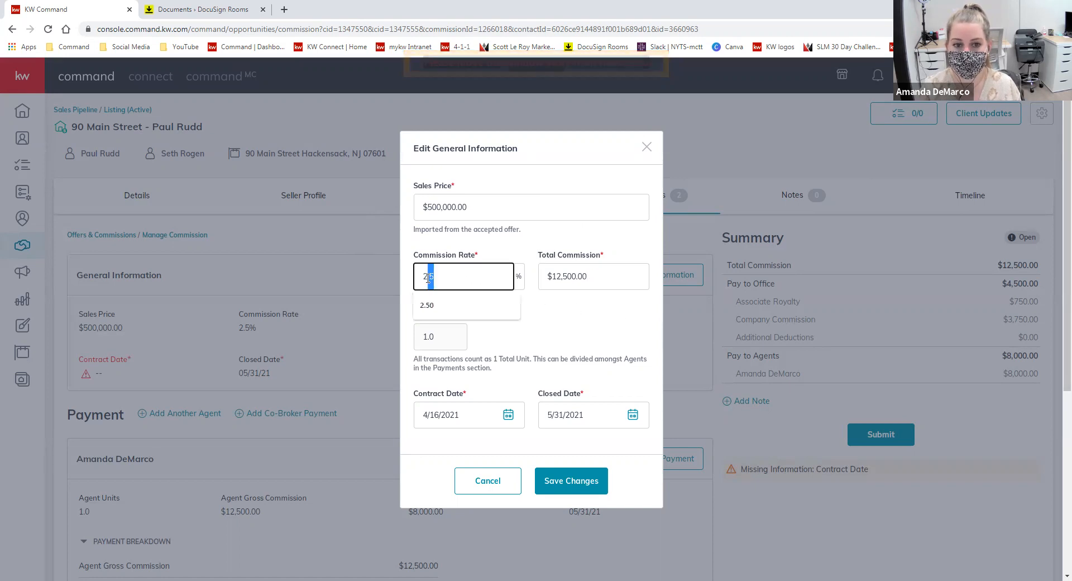
pyautogui.write('2')
pyautogui.click(610, 310)
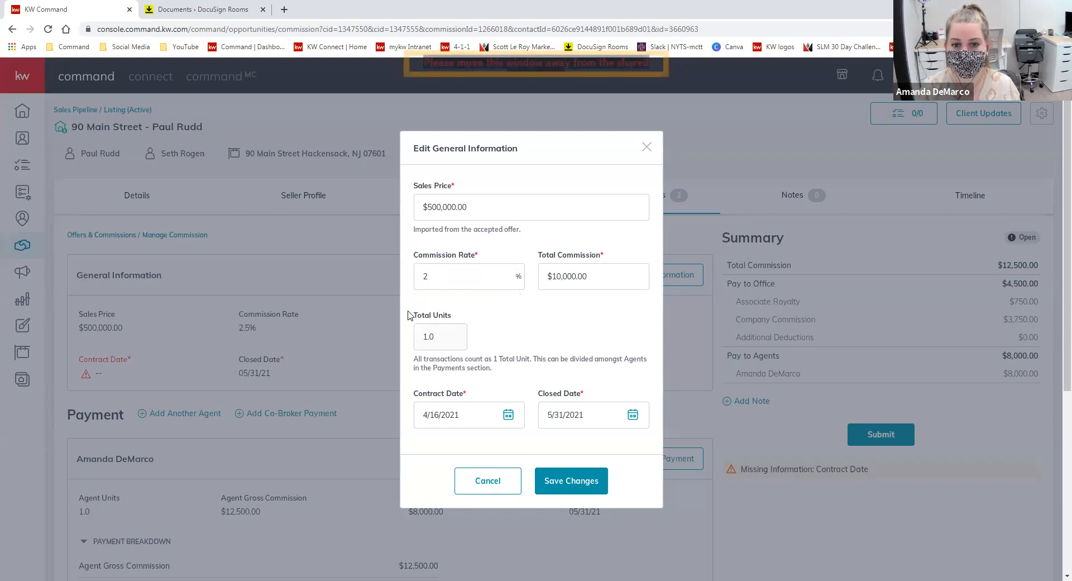
pyautogui.click(505, 276)
pyautogui.moveTo(505, 276); pyautogui.dragTo(363, 278)
pyautogui.write('3')
pyautogui.click(585, 300)
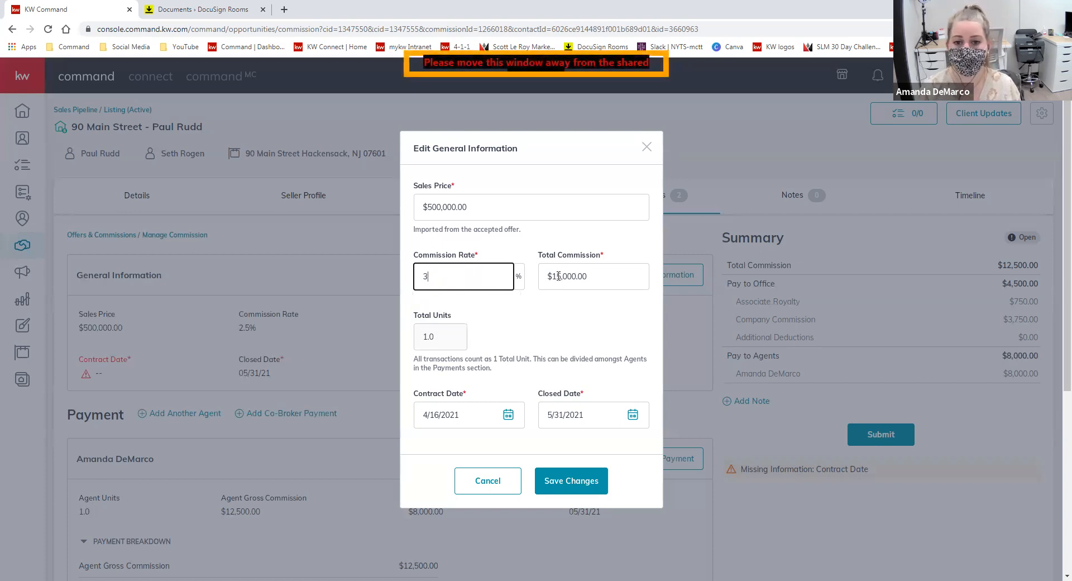
# - Change the total commission to $14,000 (2.80% rate), then restore the 2.50% rate
pyautogui.click(561, 281)
pyautogui.moveTo(561, 281); pyautogui.dragTo(557, 280)
pyautogui.write('4')
pyautogui.click(481, 281)
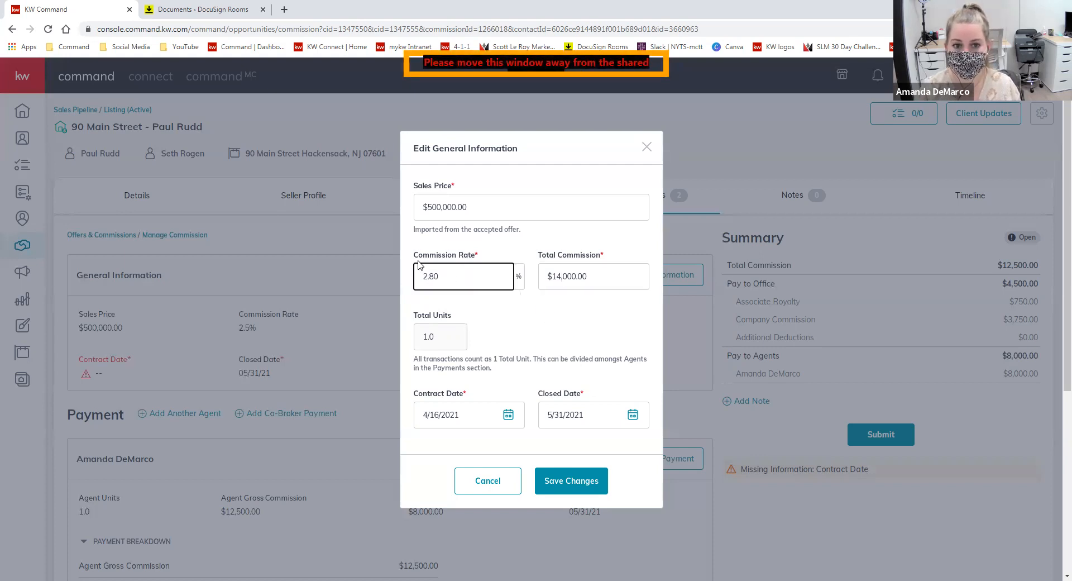
pyautogui.moveTo(463, 282); pyautogui.dragTo(429, 280)
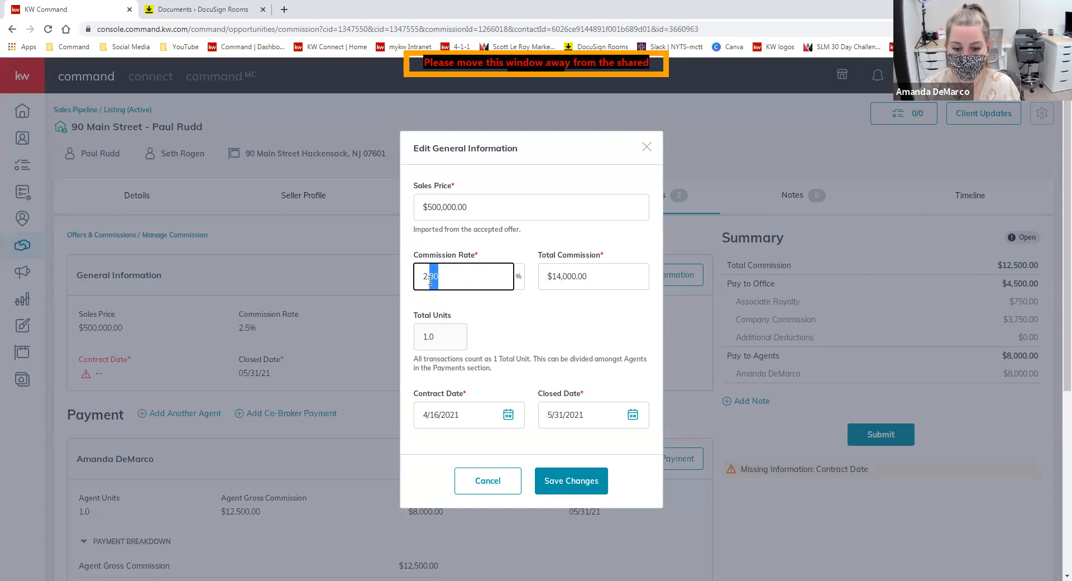
pyautogui.write('5')
pyautogui.click(479, 312)
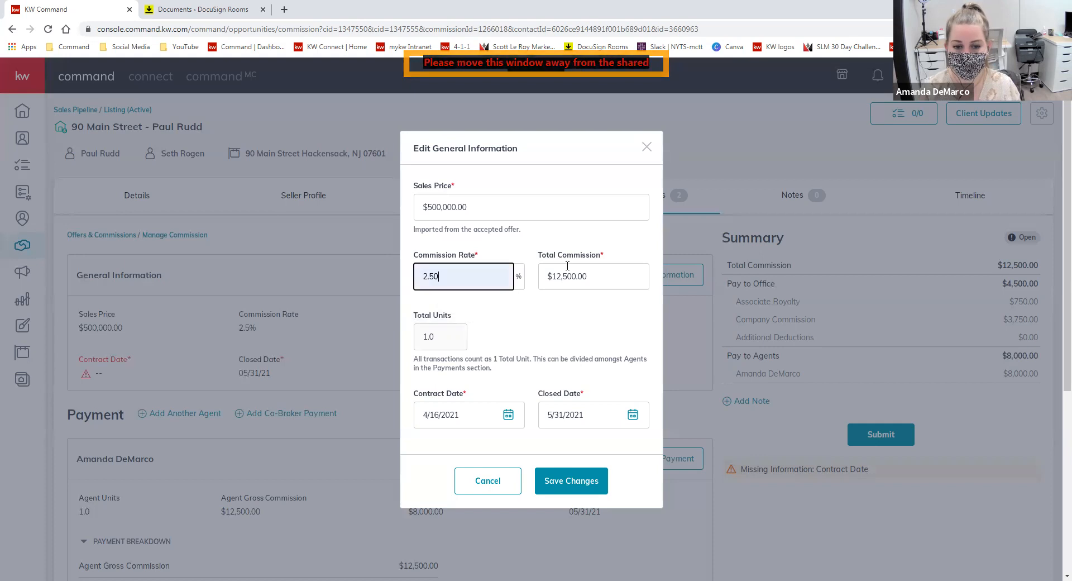
# - Save the general information and review the General Information and Summary sections
pyautogui.click(595, 487)
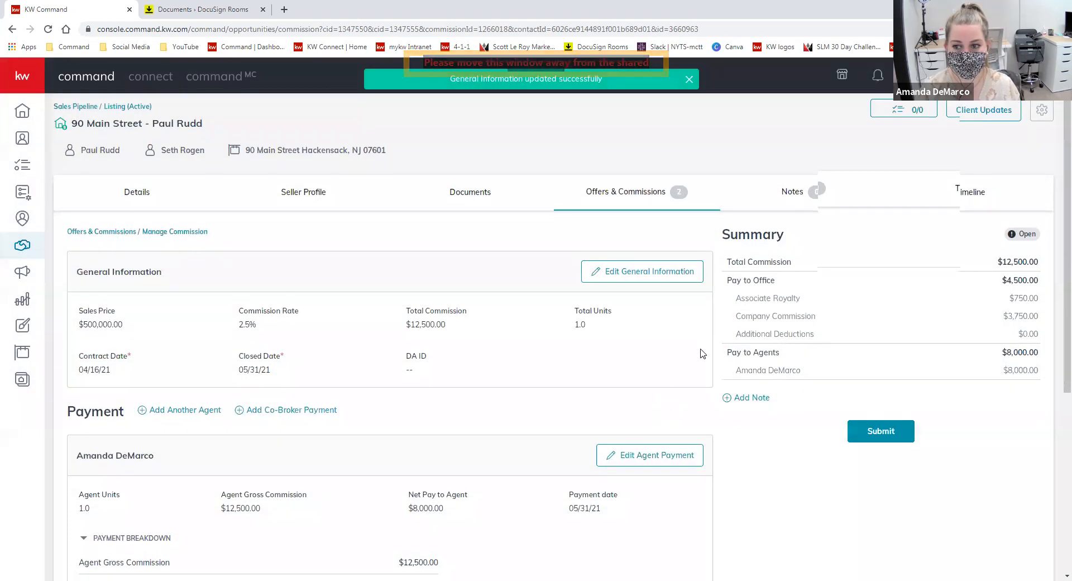
pyautogui.scroll(-1, 733, 436)
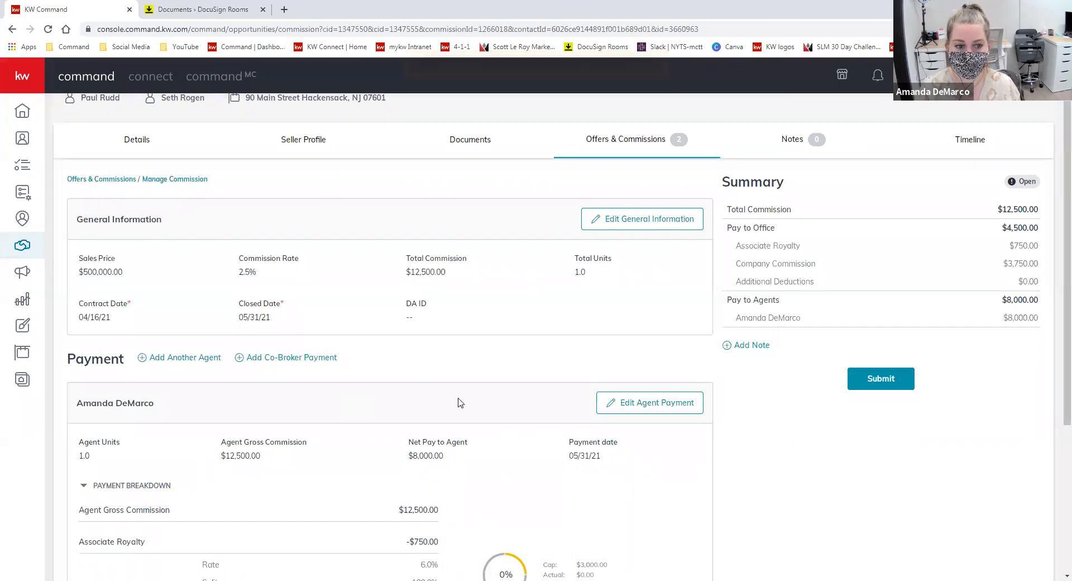
pyautogui.scroll(1, 344, 439)
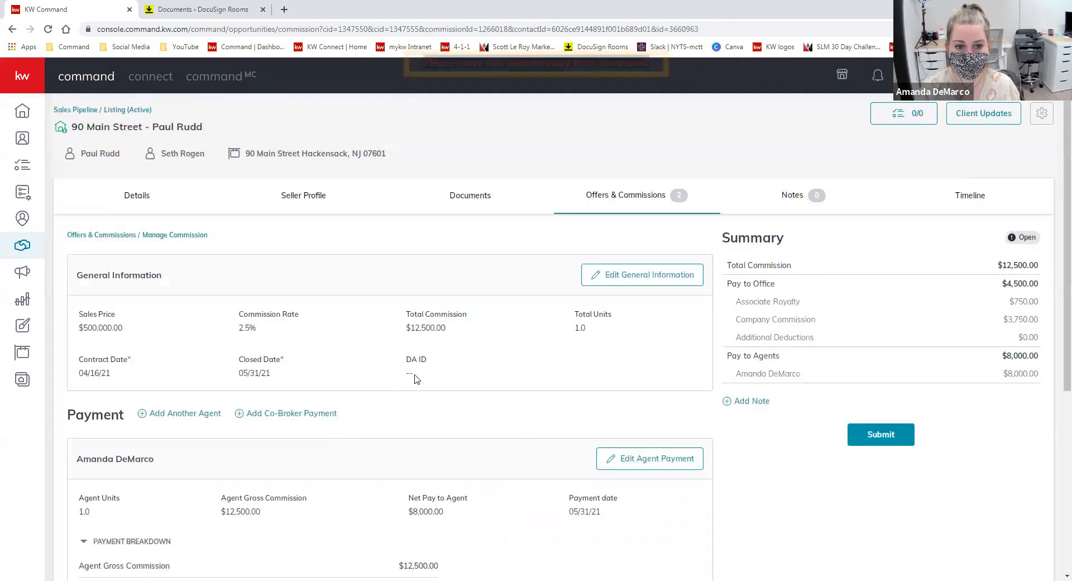
# - Change the sales price to $510,000.00 and save the general information
pyautogui.click(625, 276)
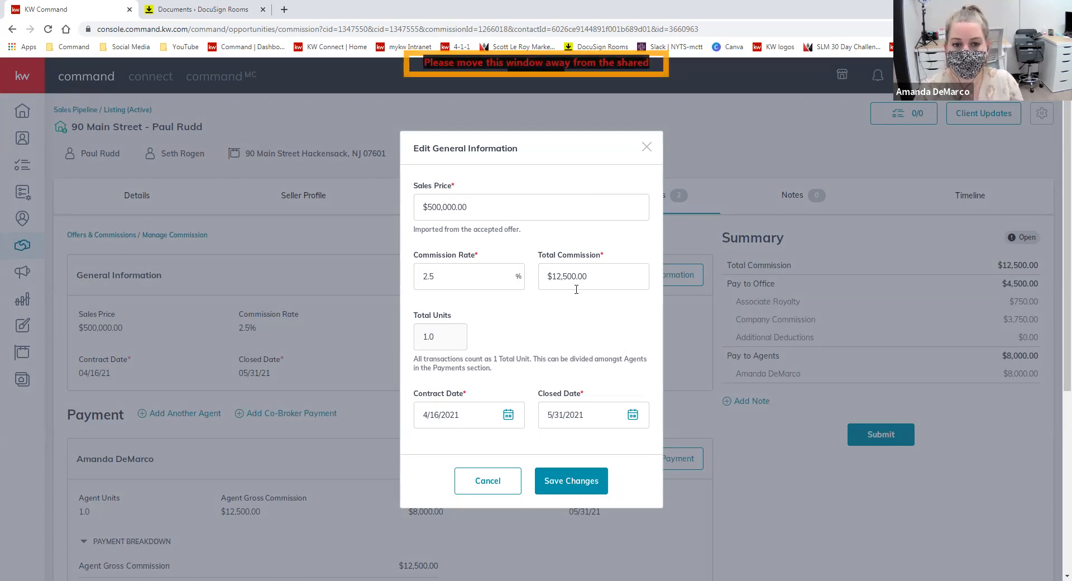
pyautogui.moveTo(435, 207); pyautogui.dragTo(434, 209)
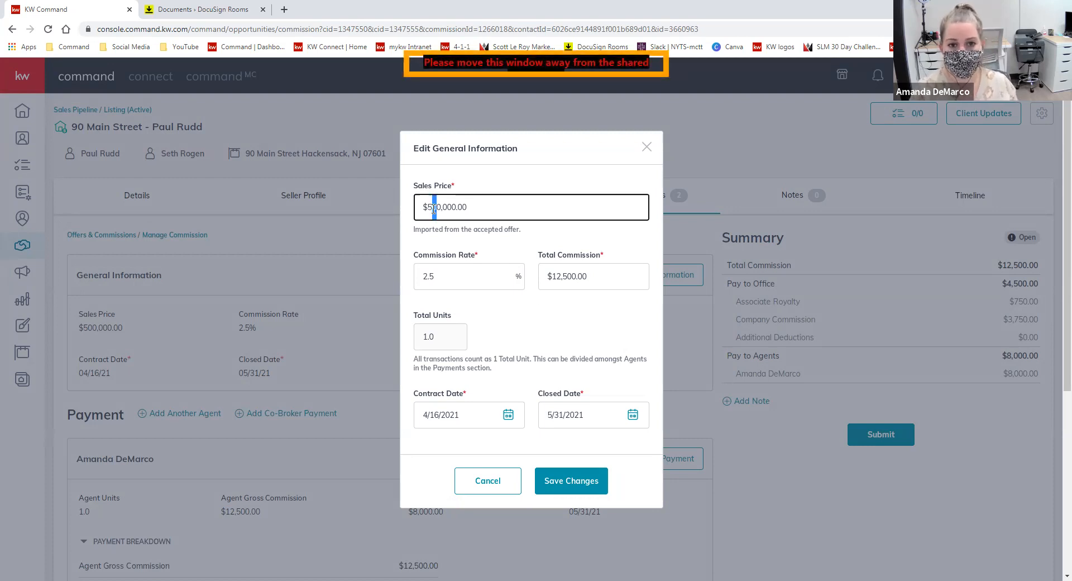
pyautogui.write('1')
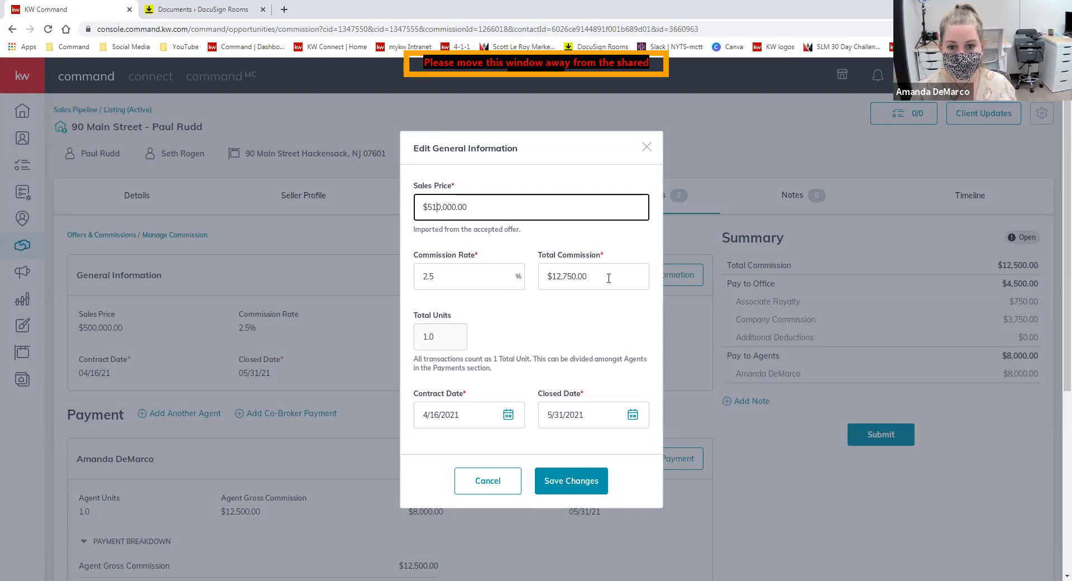
pyautogui.click(569, 482)
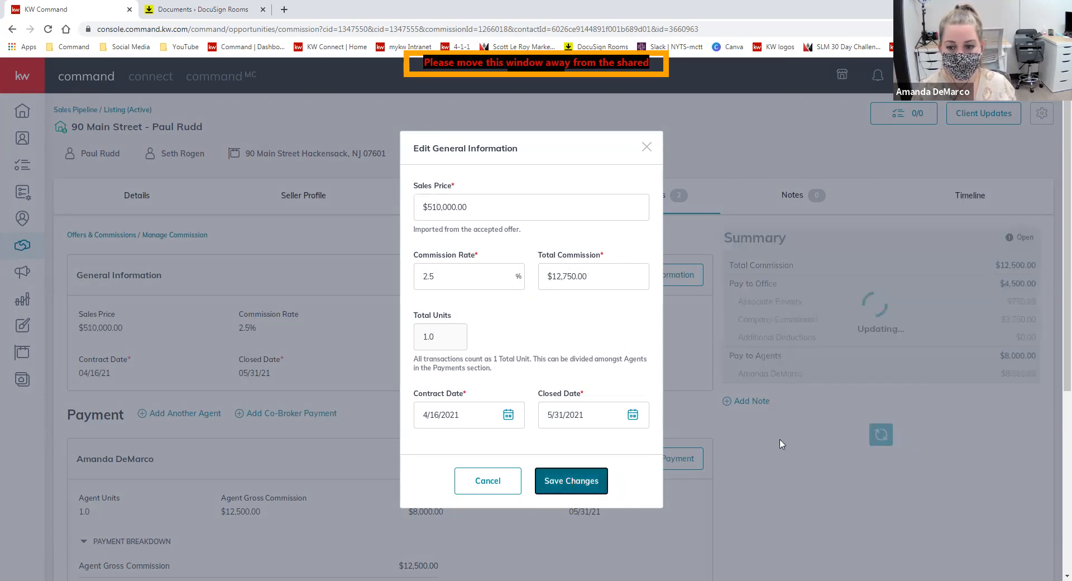
# - Review the $250.00 remaining agent commission balance warning
pyautogui.scroll(-2, 770, 413)
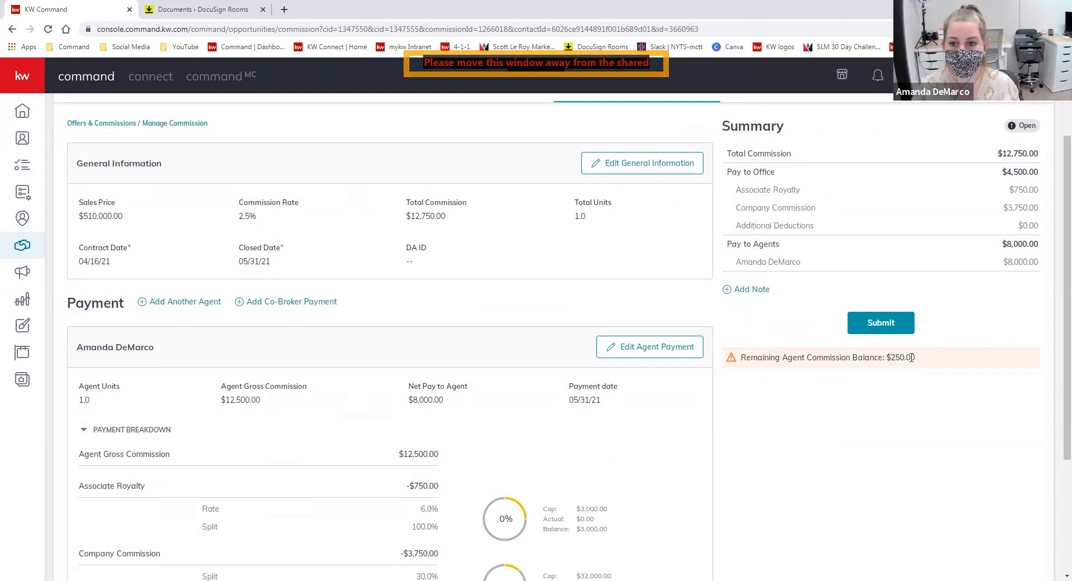
pyautogui.moveTo(916, 358); pyautogui.dragTo(736, 373)
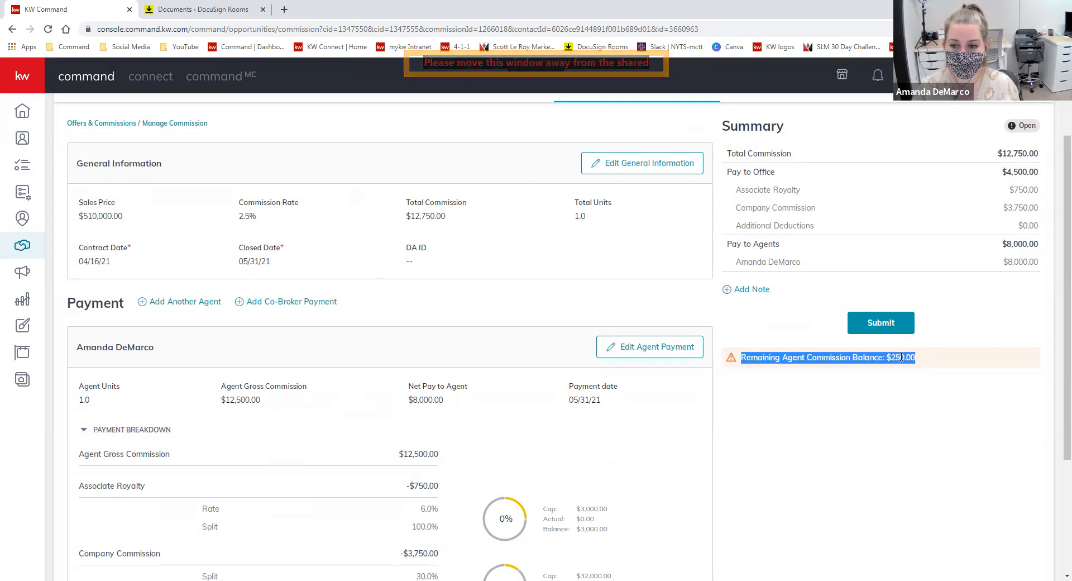
pyautogui.click(291, 403)
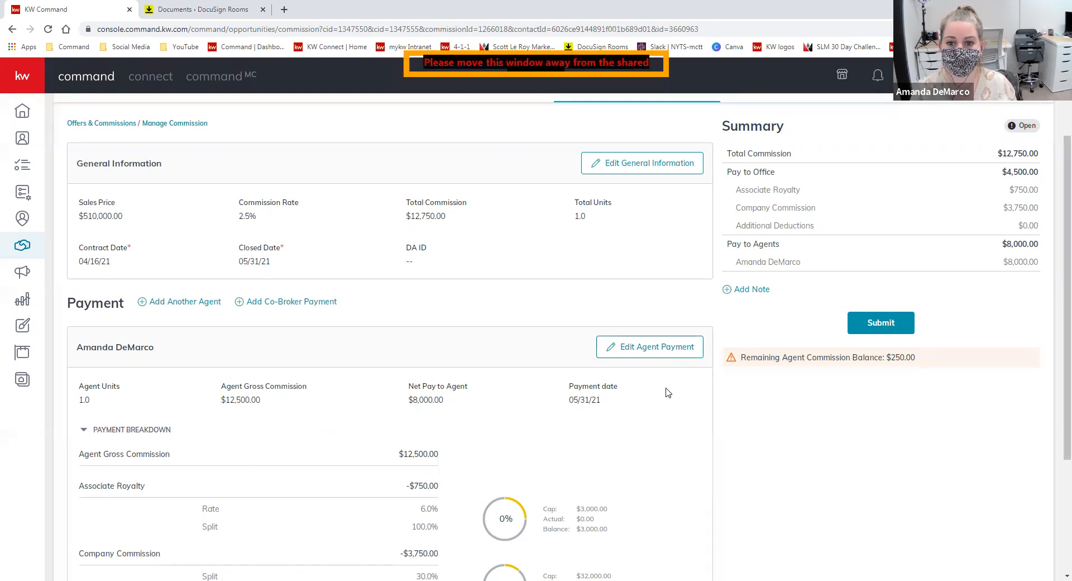
# - Recalculate the agent's gross commission to $12,750.00 and save the agent payment
pyautogui.click(657, 357)
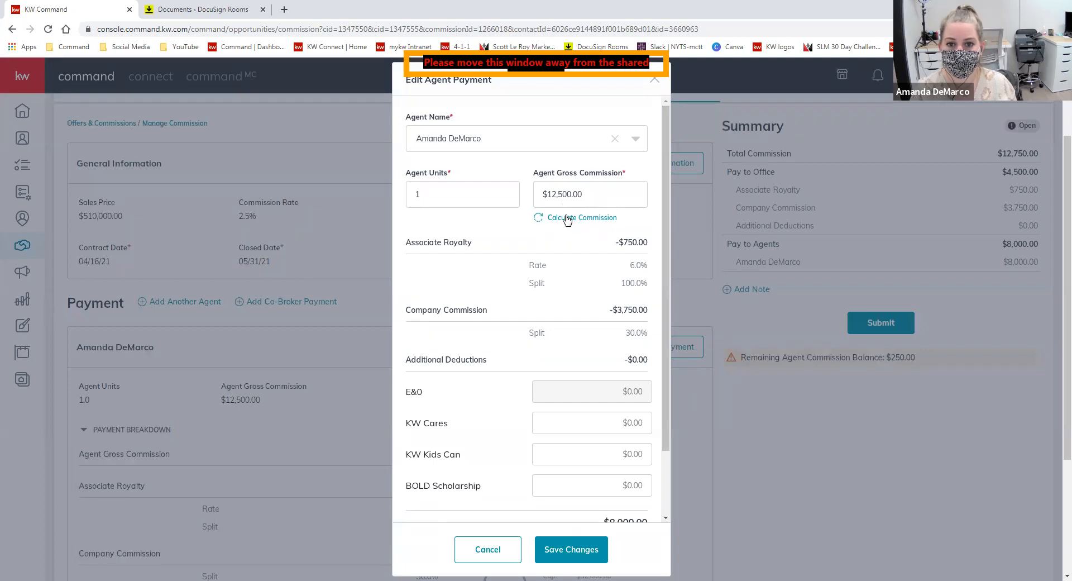
pyautogui.click(567, 219)
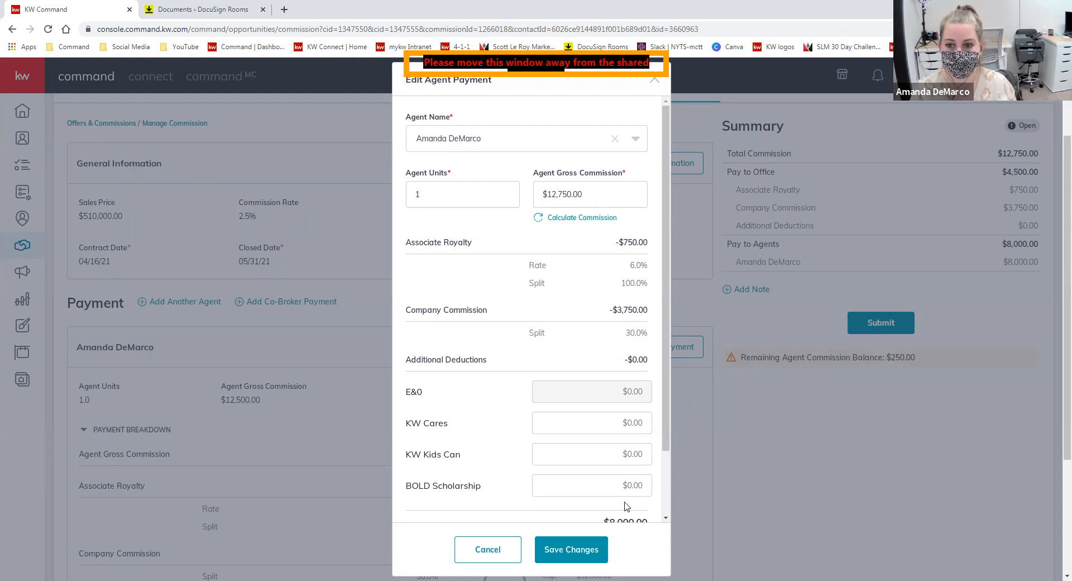
pyautogui.click(581, 548)
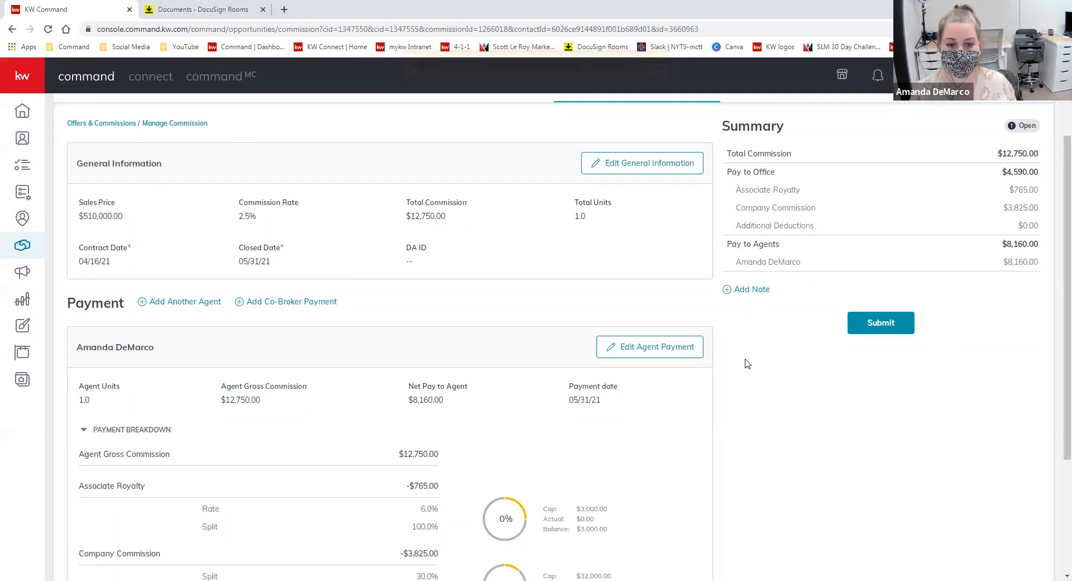
# - Reopen the agent payment to review the company commission, then close it unchanged
pyautogui.click(694, 351)
pyautogui.tripleClick(671, 305)
pyautogui.scroll(-2, 614, 362)
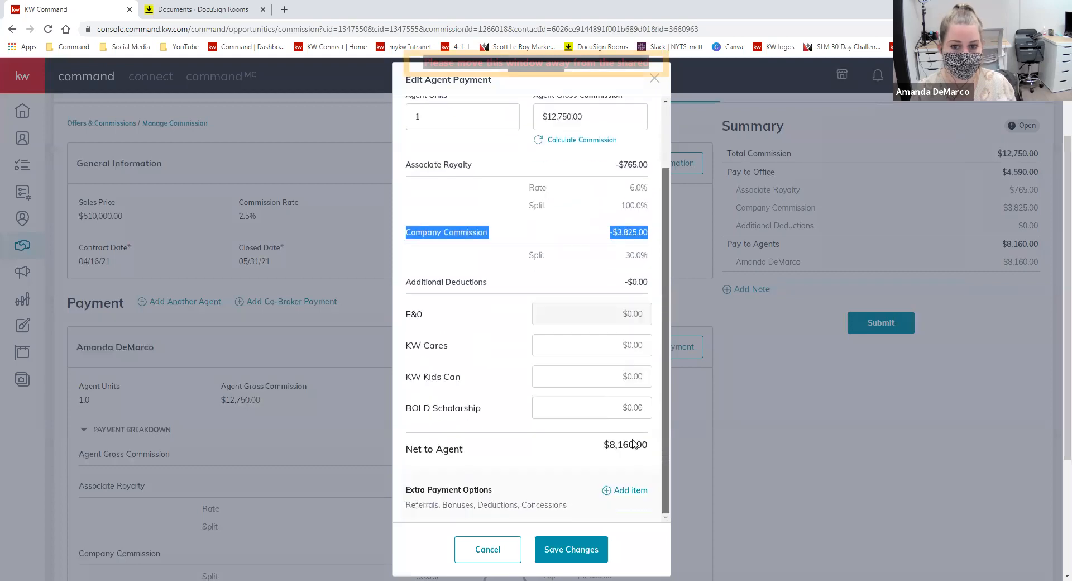
pyautogui.click(575, 272)
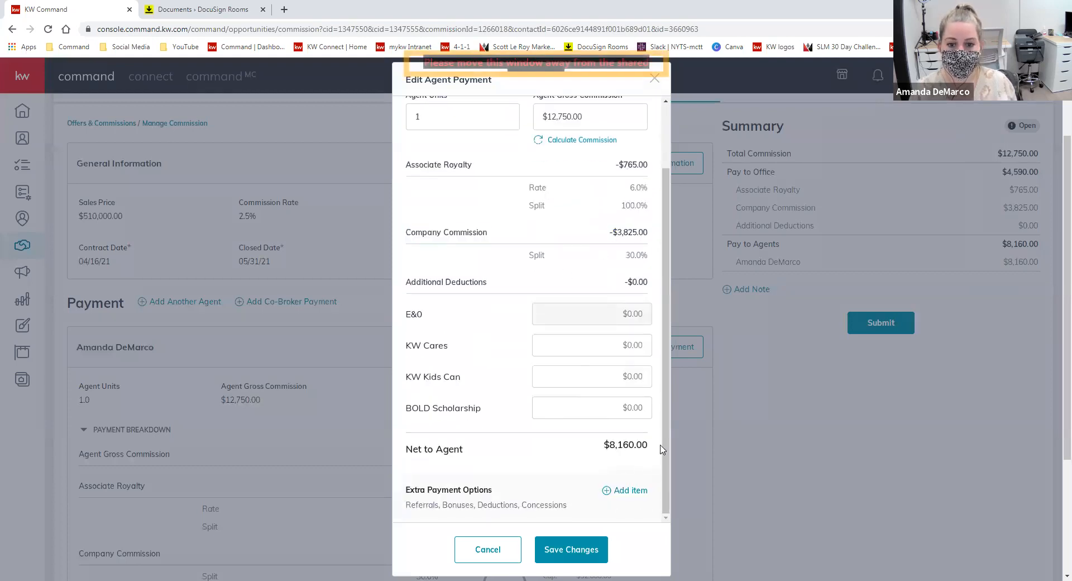
pyautogui.click(655, 78)
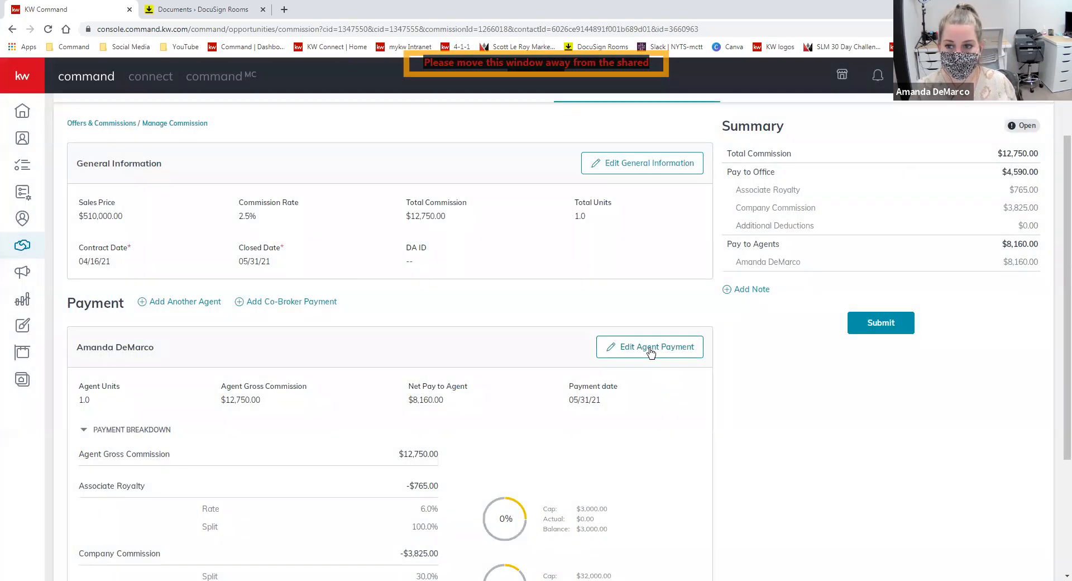
# - Add a $250 Bonus item to the agent payment and save it
pyautogui.click(650, 349)
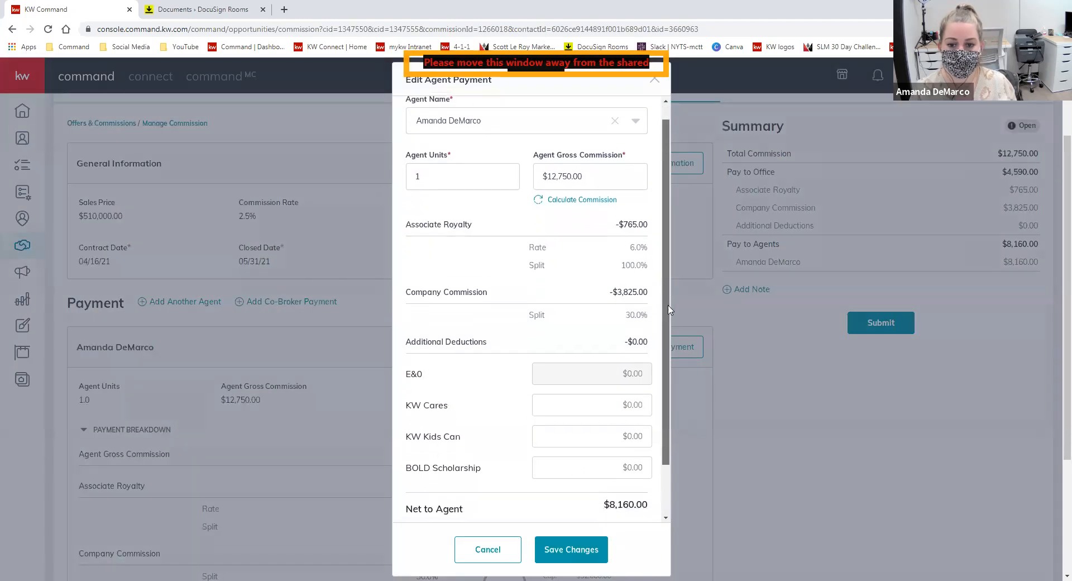
pyautogui.scroll(-2, 665, 309)
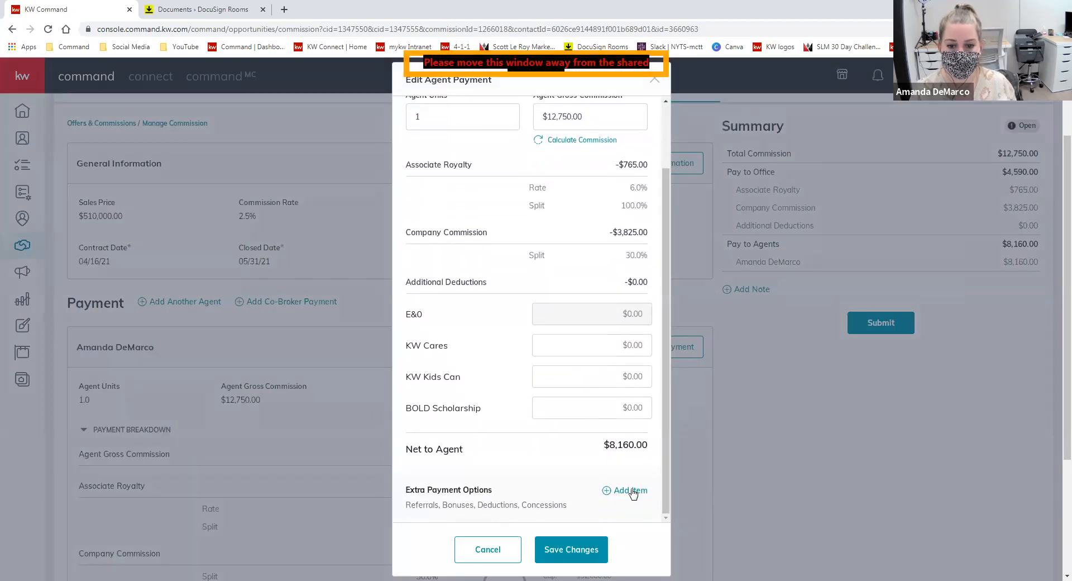
pyautogui.click(630, 491)
pyautogui.click(565, 270)
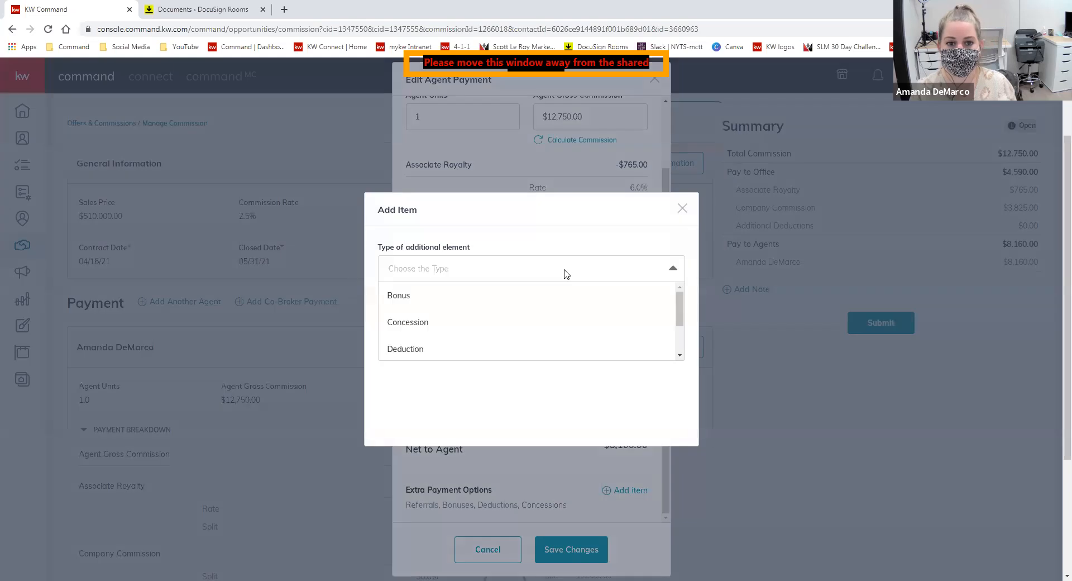
pyautogui.click(569, 296)
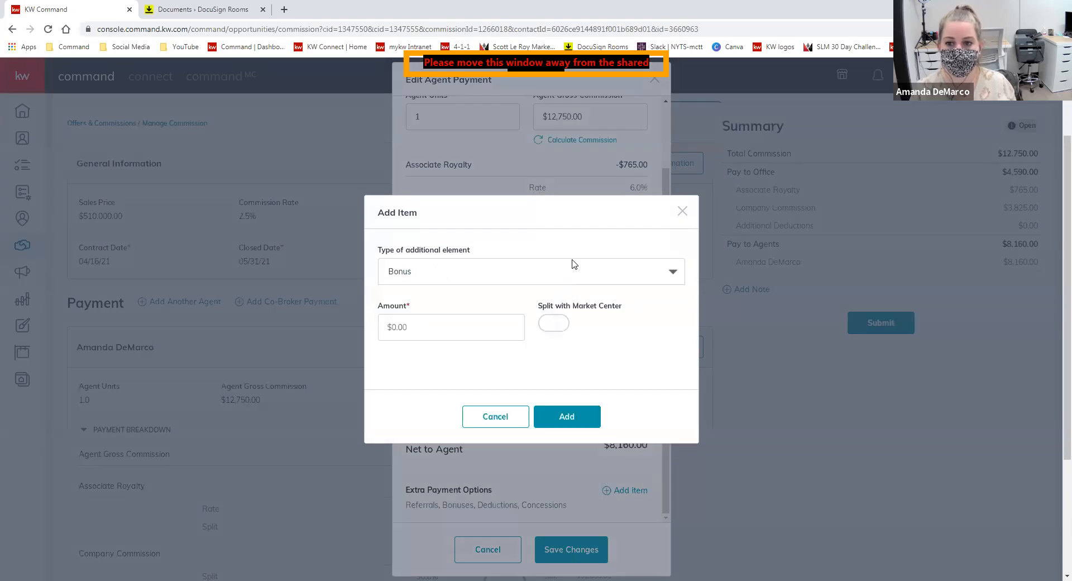
pyautogui.click(518, 329)
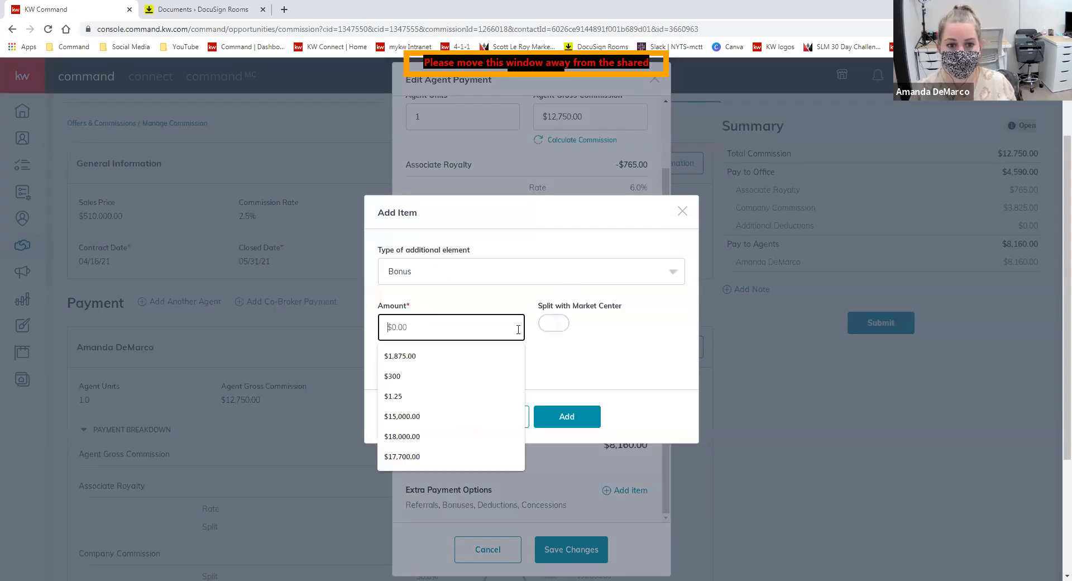
pyautogui.write('$250')
pyautogui.click(585, 363)
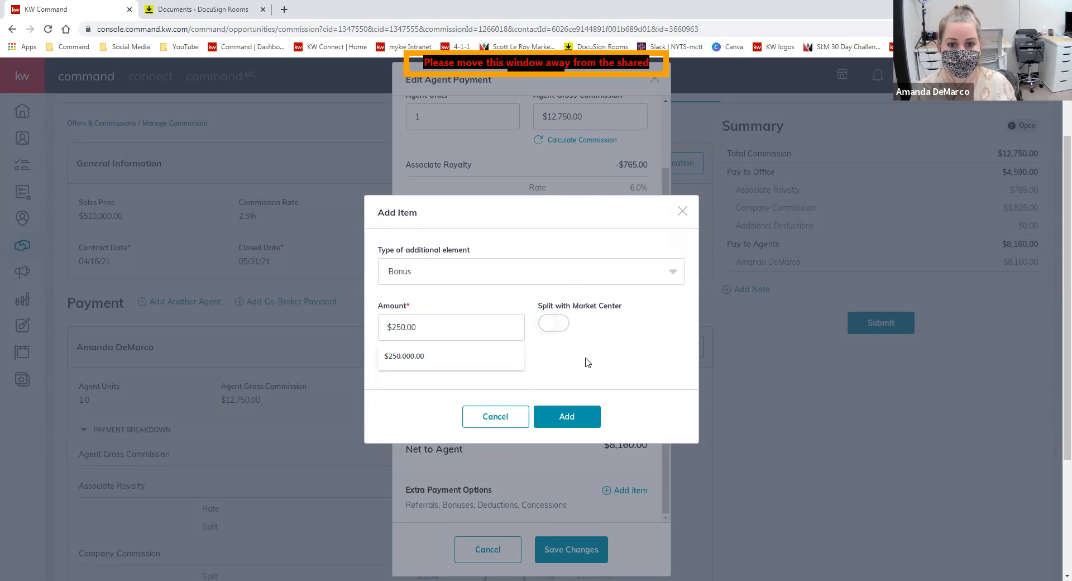
pyautogui.click(564, 416)
pyautogui.click(571, 549)
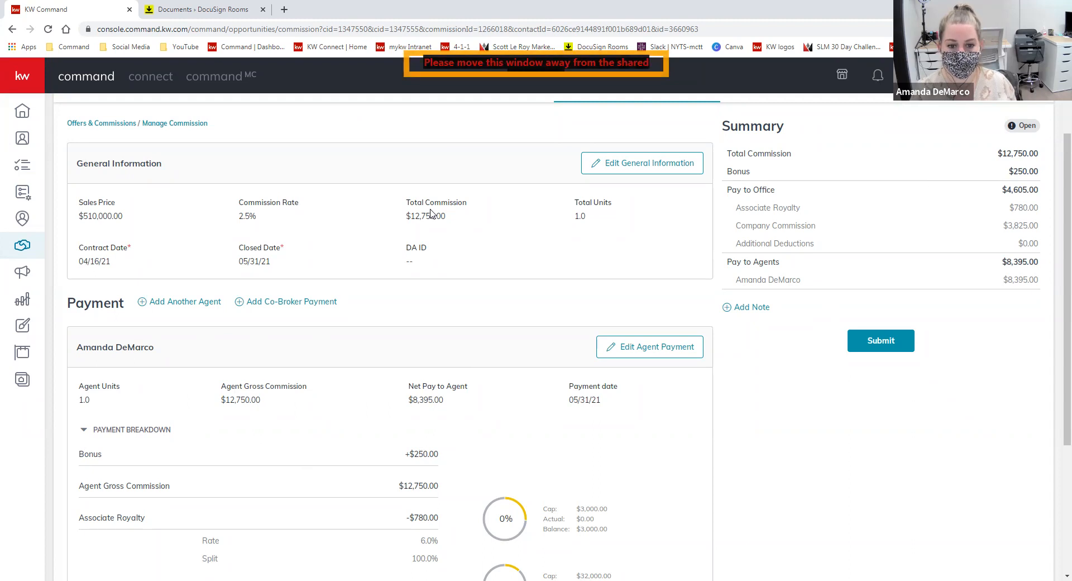
pyautogui.moveTo(442, 458); pyautogui.dragTo(406, 457)
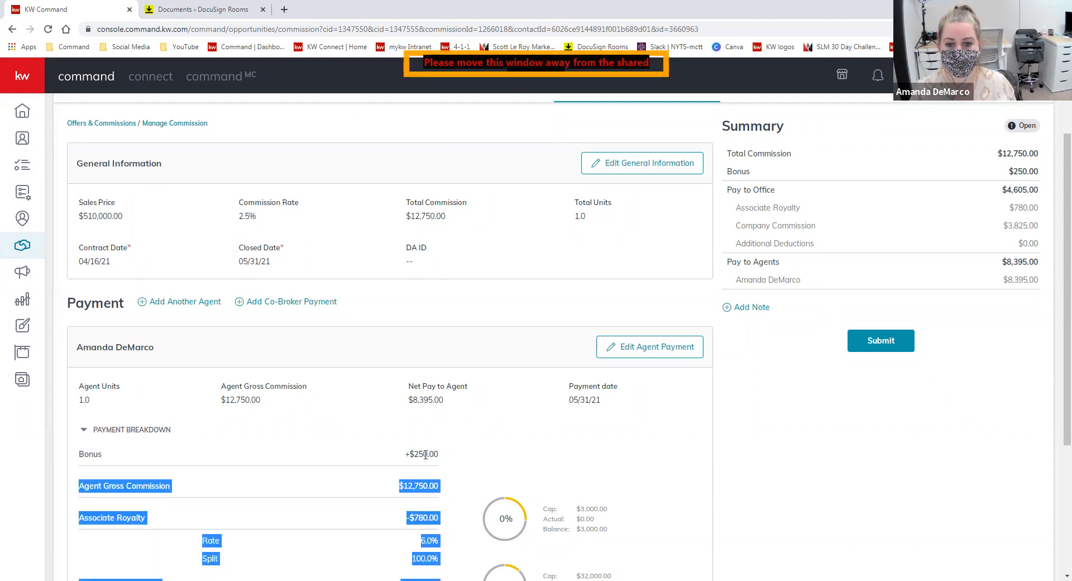
pyautogui.click(425, 454)
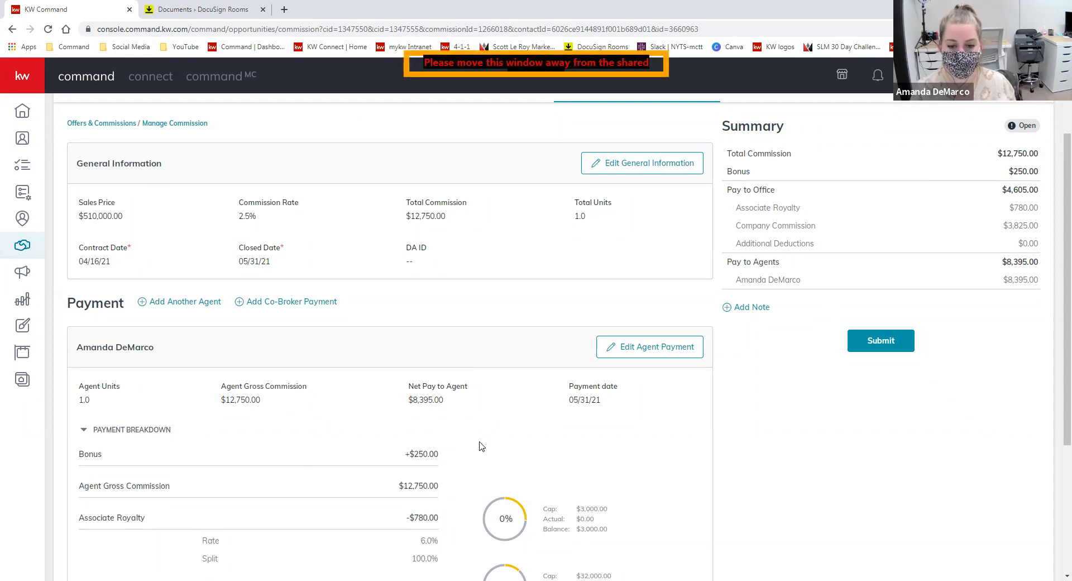
pyautogui.scroll(-1, 494, 435)
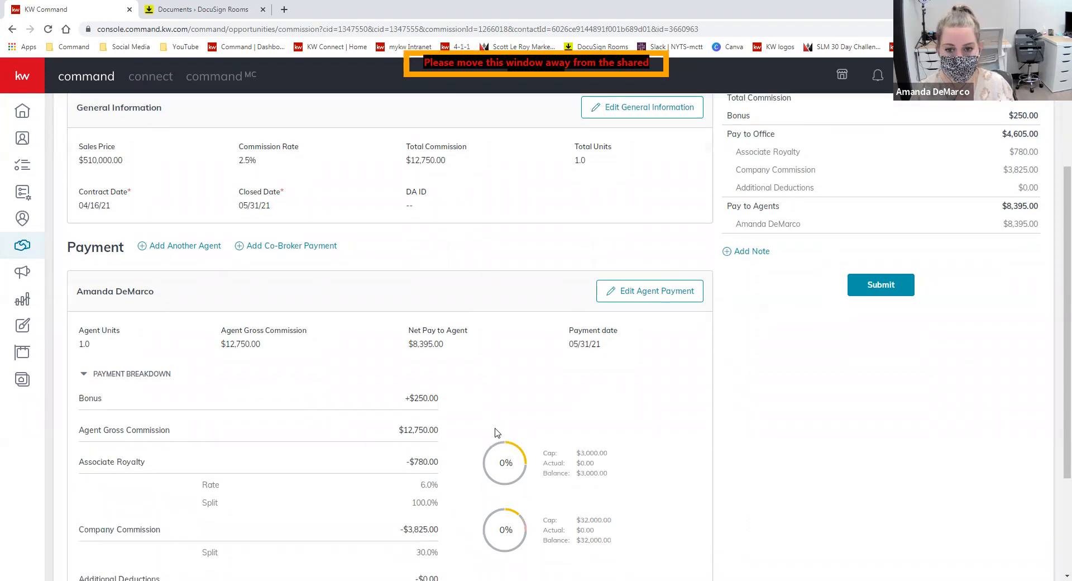
pyautogui.scroll(2, 495, 432)
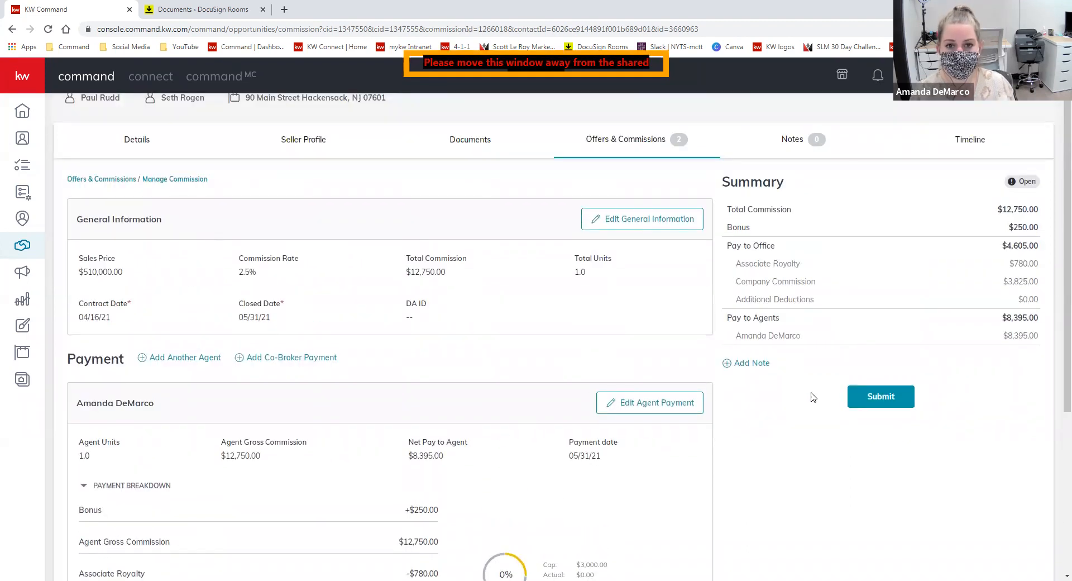
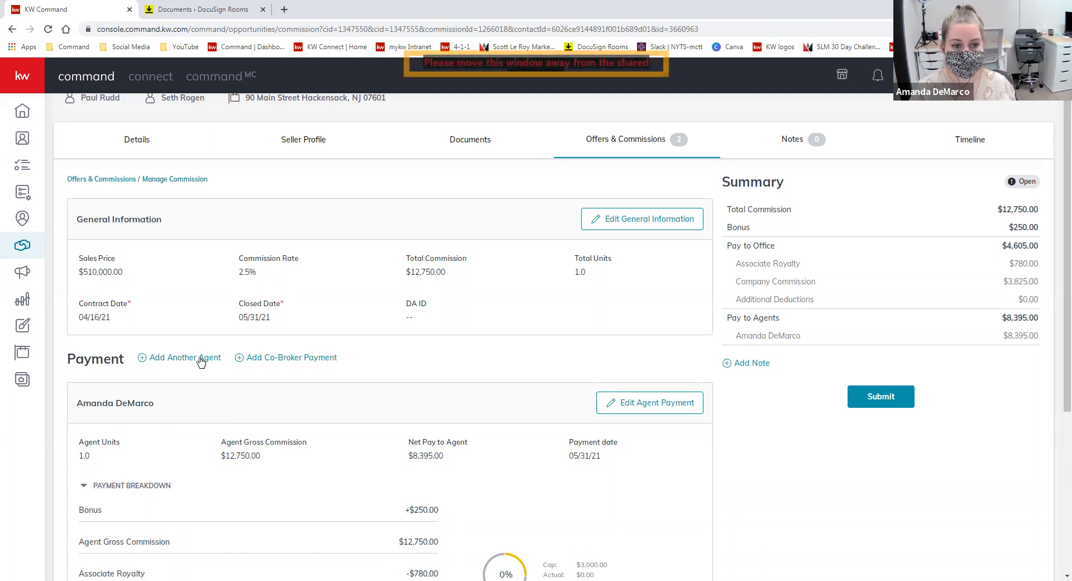
# - Add another agent to the commission by searching and picking the second agent
pyautogui.click(179, 361)
pyautogui.click(486, 134)
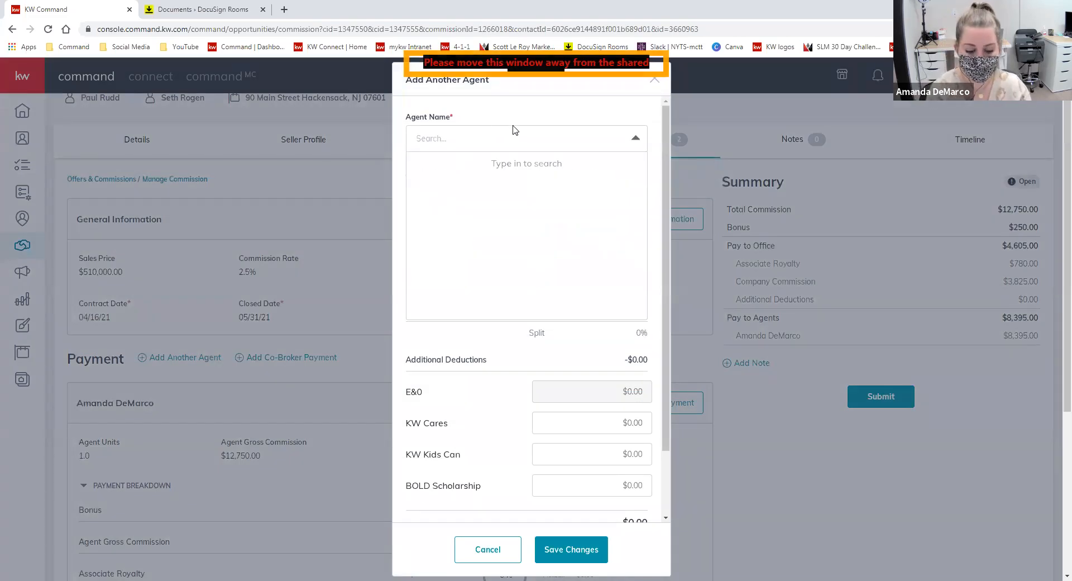
pyautogui.write('e')
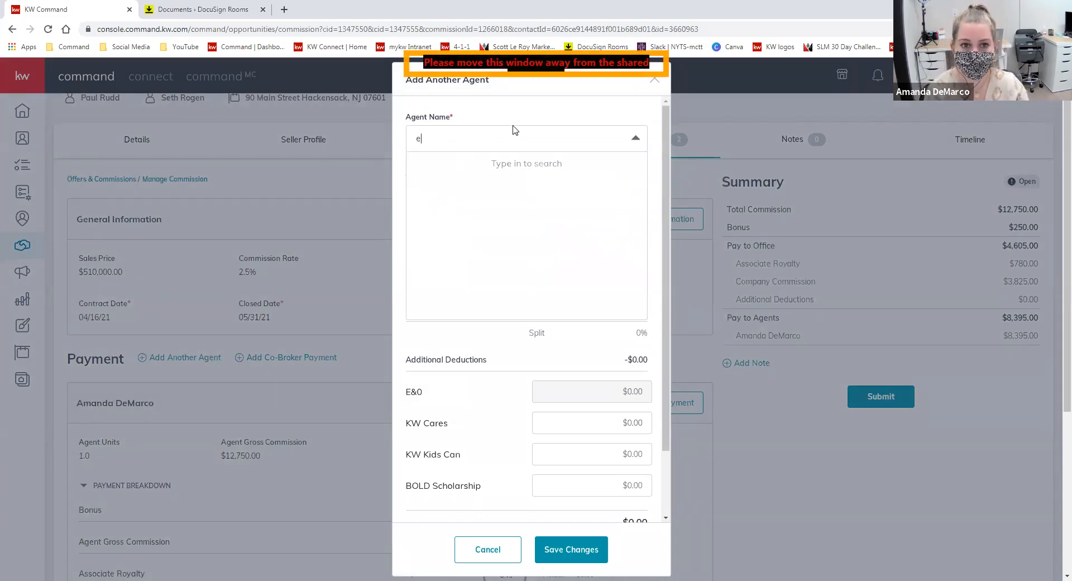
pyautogui.write('a')
pyautogui.press('BackSpace')
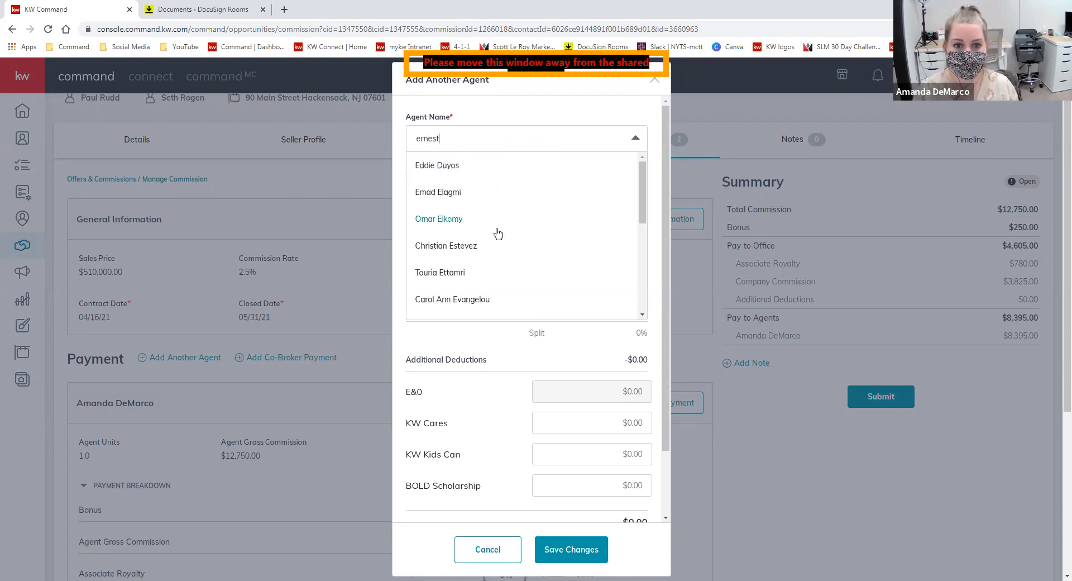
pyautogui.scroll(-3, 507, 203)
pyautogui.scroll(-3, 490, 268)
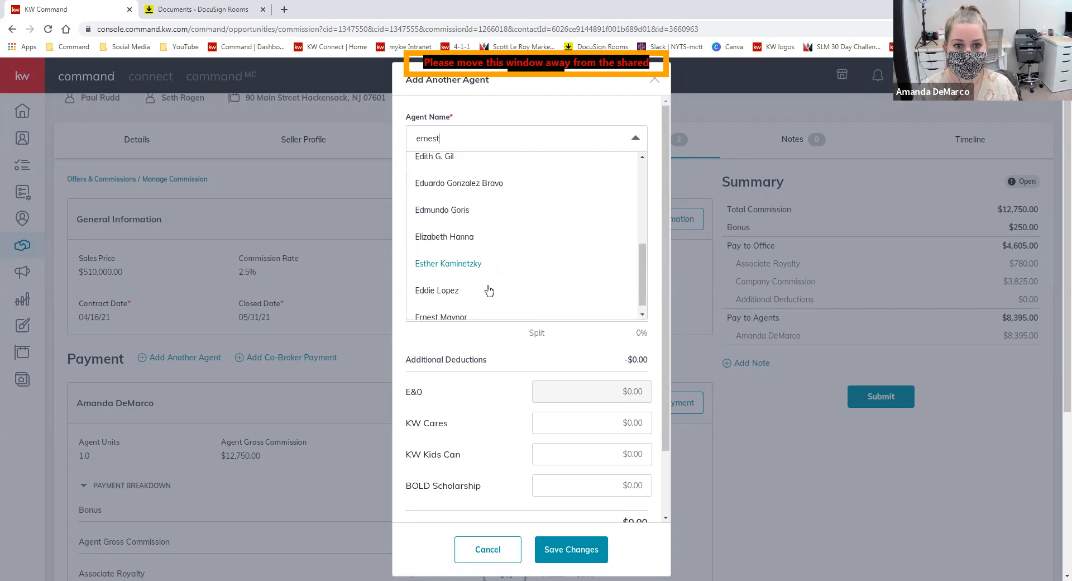
pyautogui.click(474, 307)
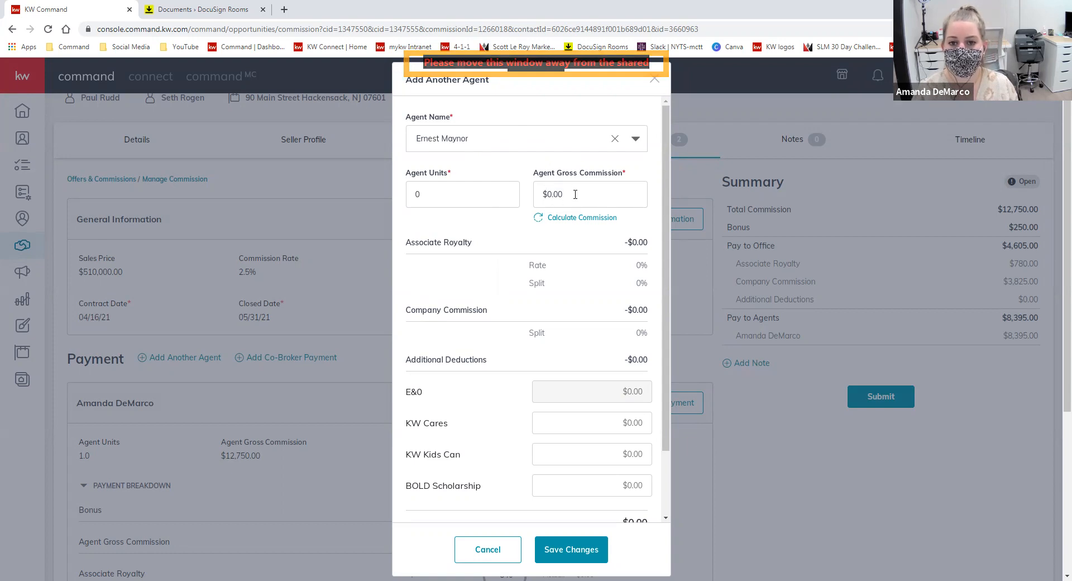
# - Set the new agent's units to 0 and gross commission to $500.00, then save
pyautogui.click(430, 195)
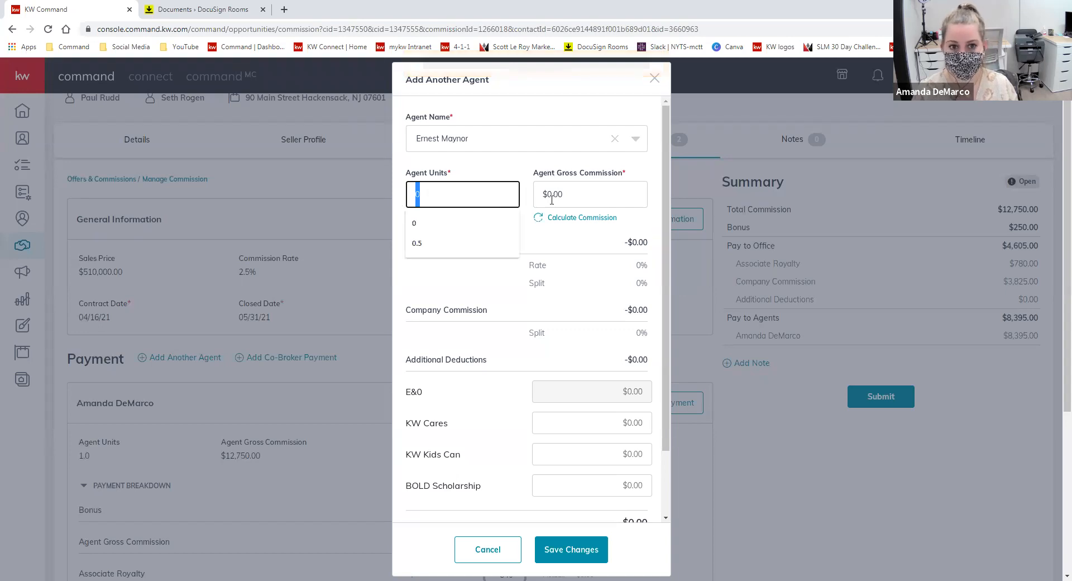
pyautogui.write('.5')
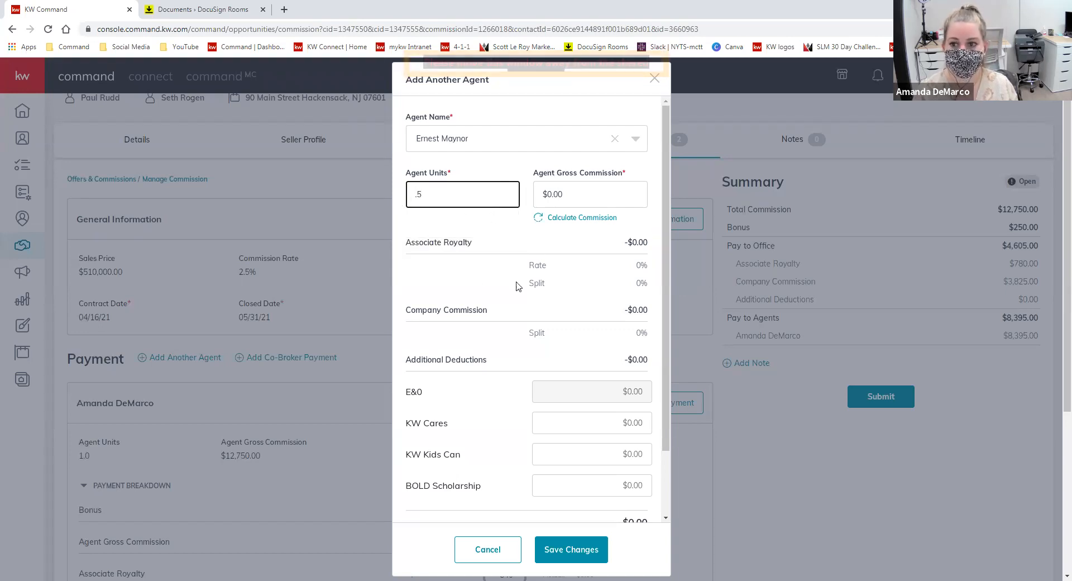
pyautogui.doubleClick(472, 185)
pyautogui.write('0')
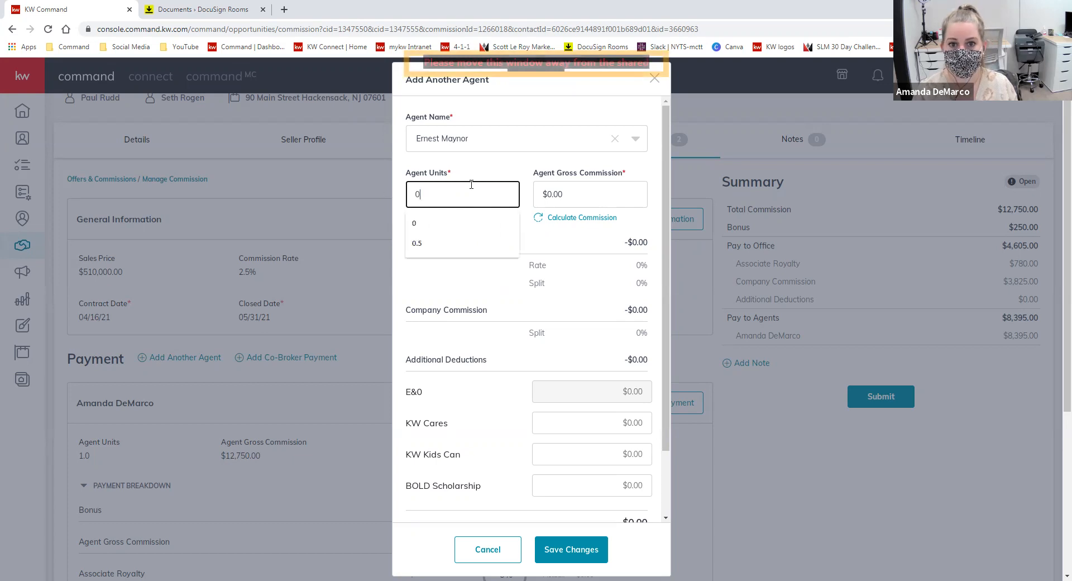
pyautogui.click(557, 196)
pyautogui.moveTo(565, 195); pyautogui.dragTo(548, 194)
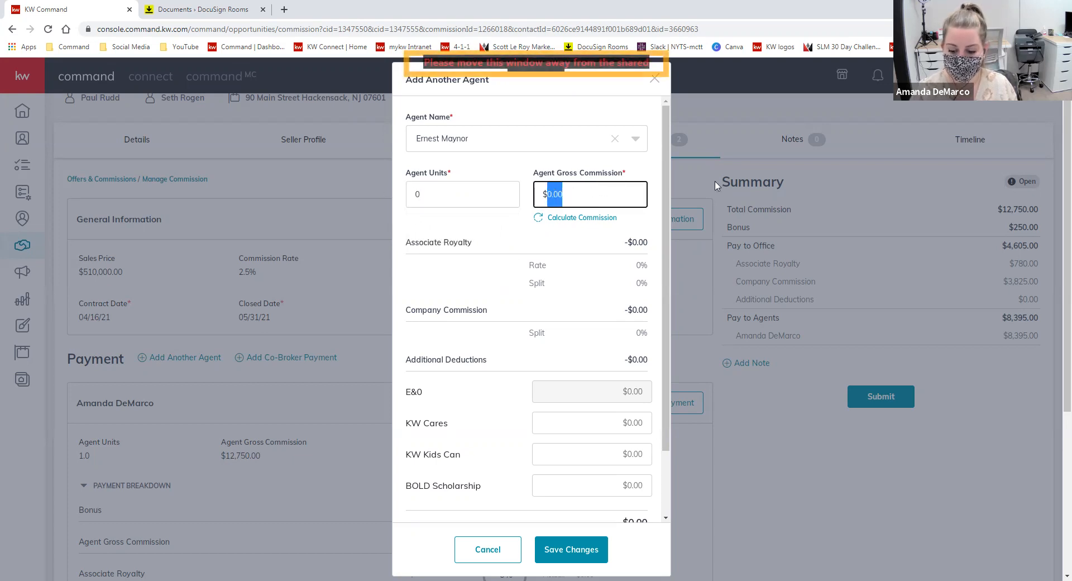
pyautogui.write('500')
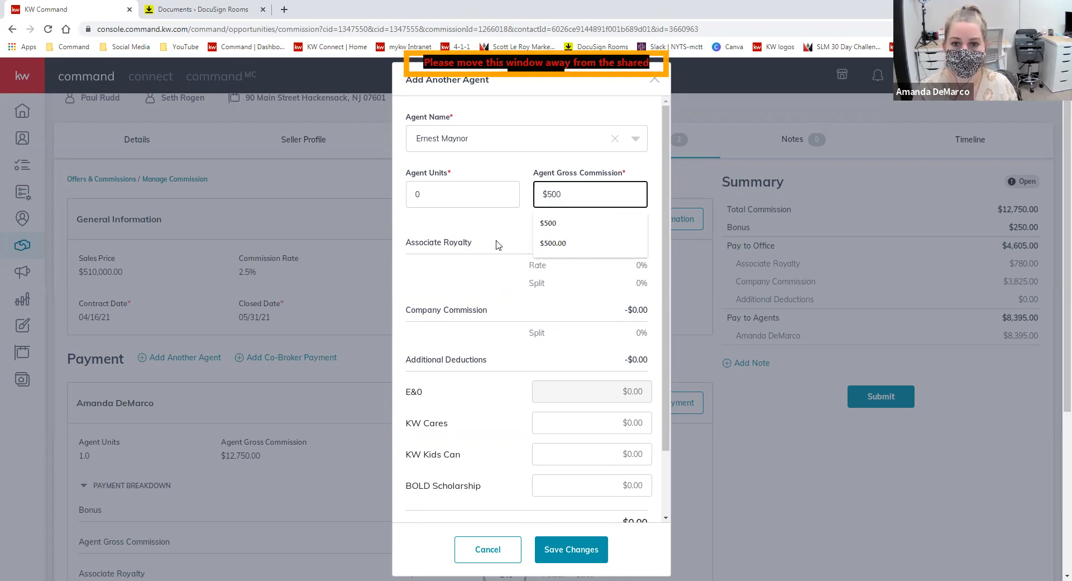
pyautogui.click(498, 243)
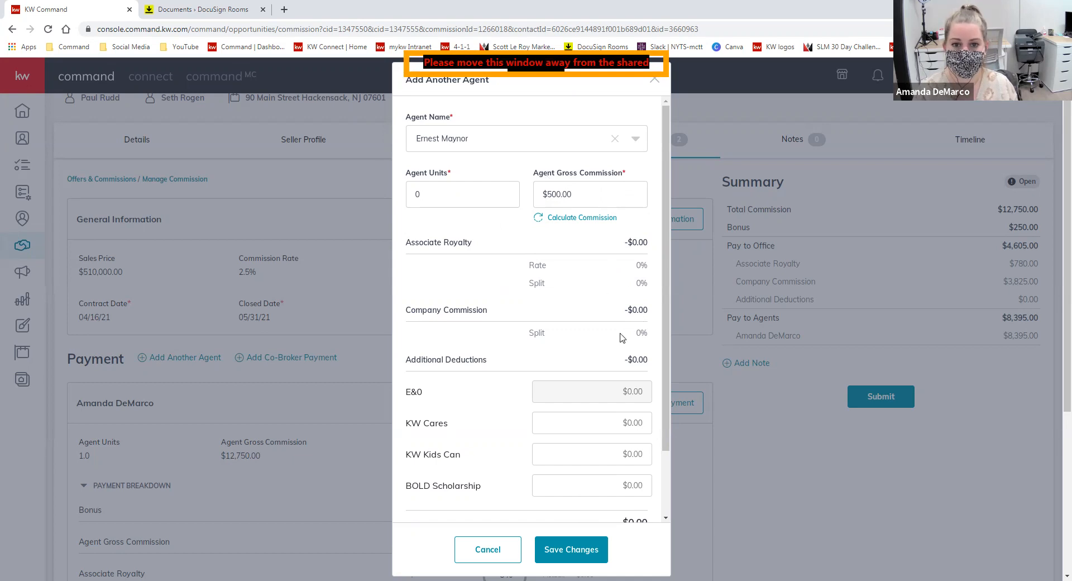
pyautogui.click(576, 557)
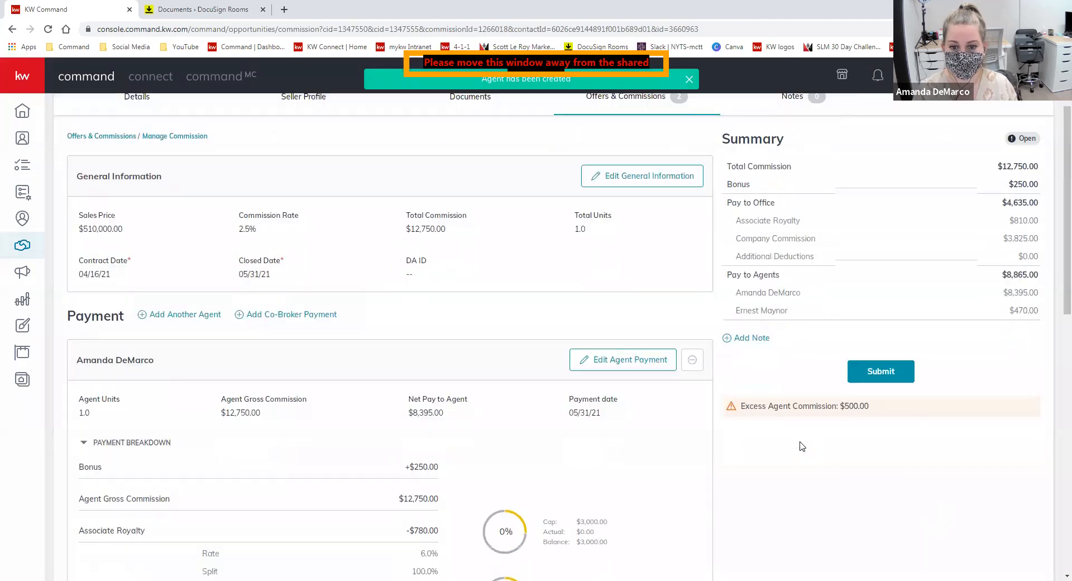
pyautogui.scroll(-2, 803, 444)
pyautogui.scroll(1, 809, 433)
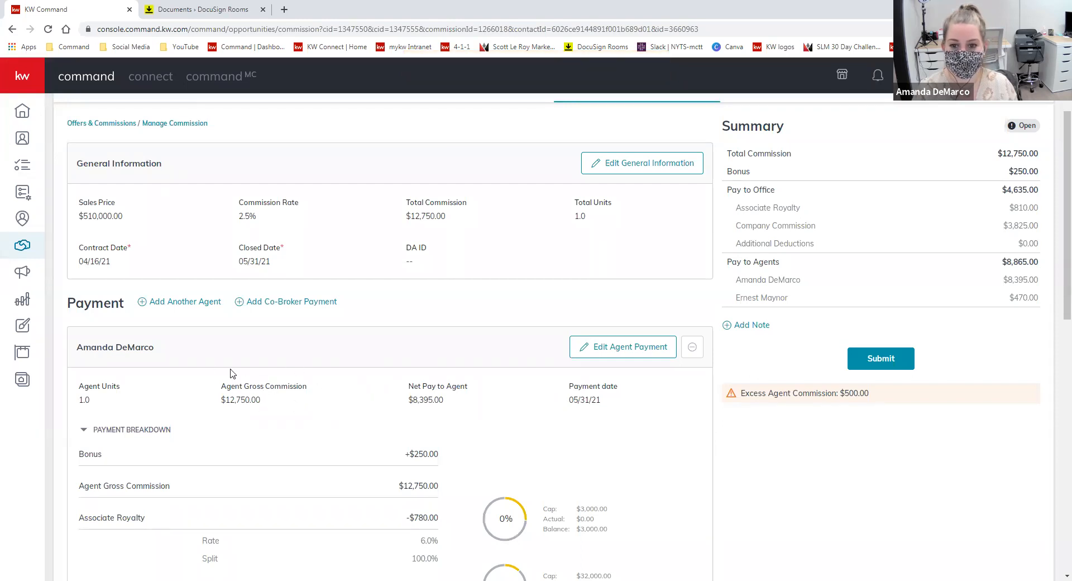
pyautogui.scroll(-3, 323, 385)
pyautogui.scroll(-4, 384, 377)
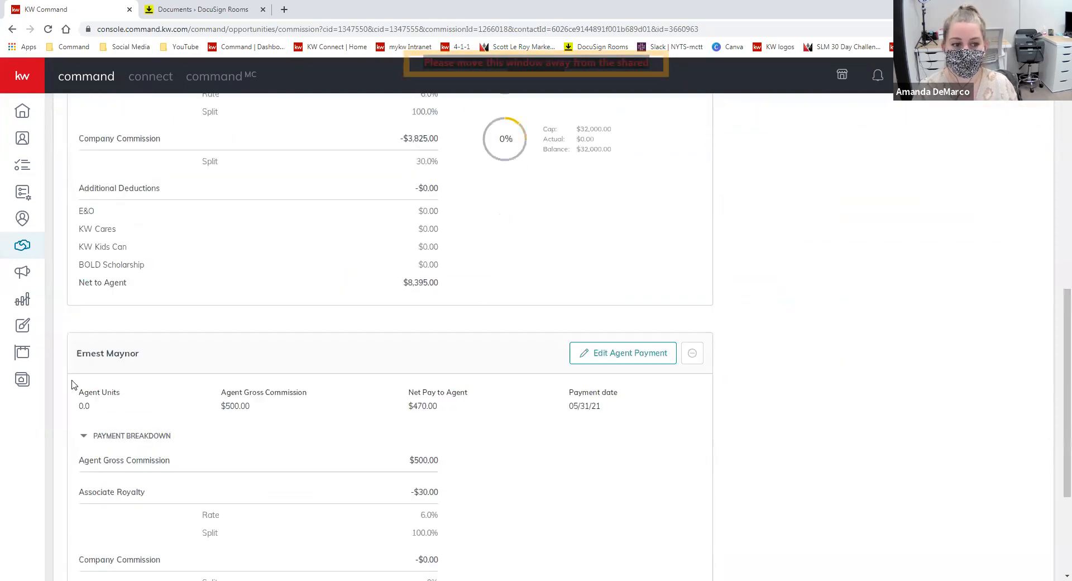
pyautogui.scroll(8, 570, 441)
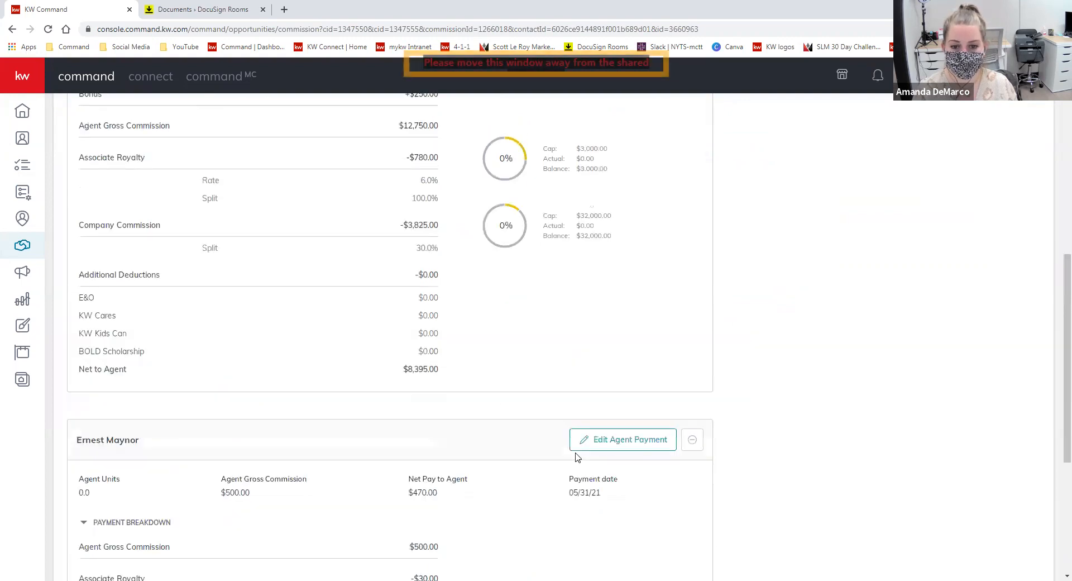
# - Change the first agent's gross commission from $12,750.00 to $12,250.00 and save the payment
pyautogui.click(622, 405)
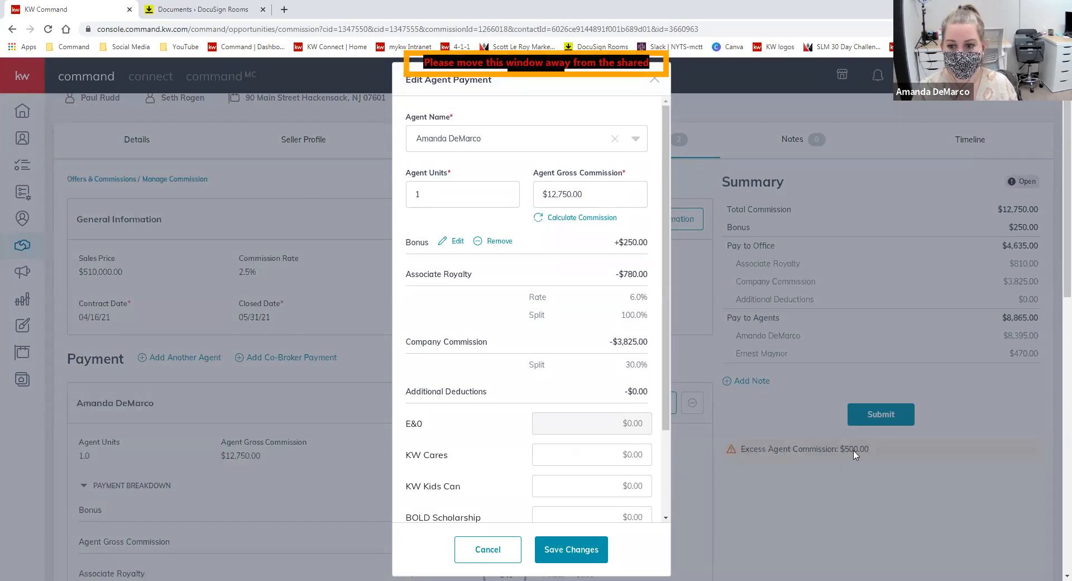
pyautogui.moveTo(562, 191); pyautogui.dragTo(559, 191)
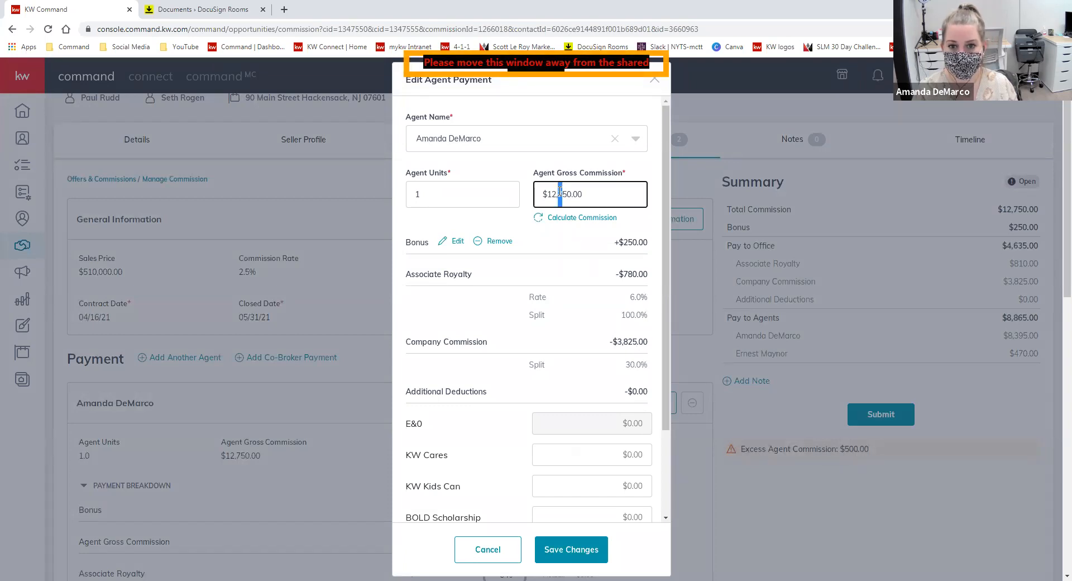
pyautogui.write('2')
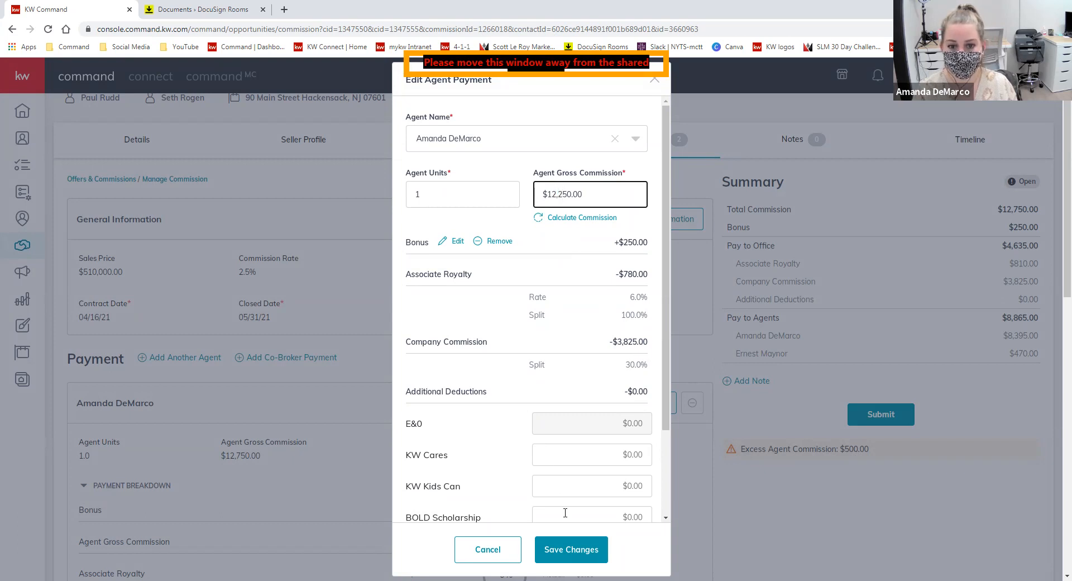
pyautogui.click(572, 549)
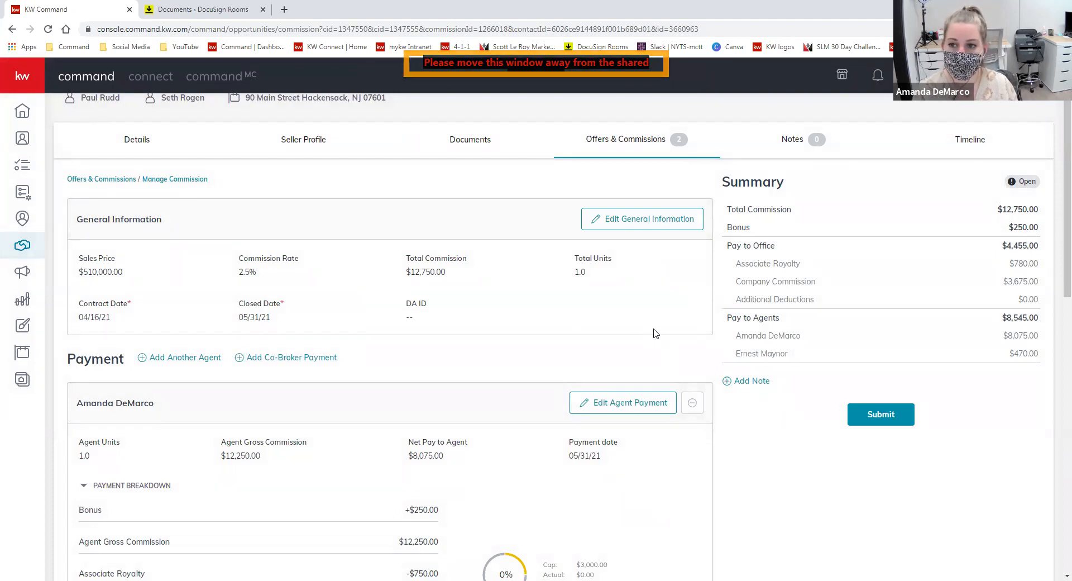
# - Reopen the first agent's payment and add an Outside Referral item
pyautogui.click(642, 409)
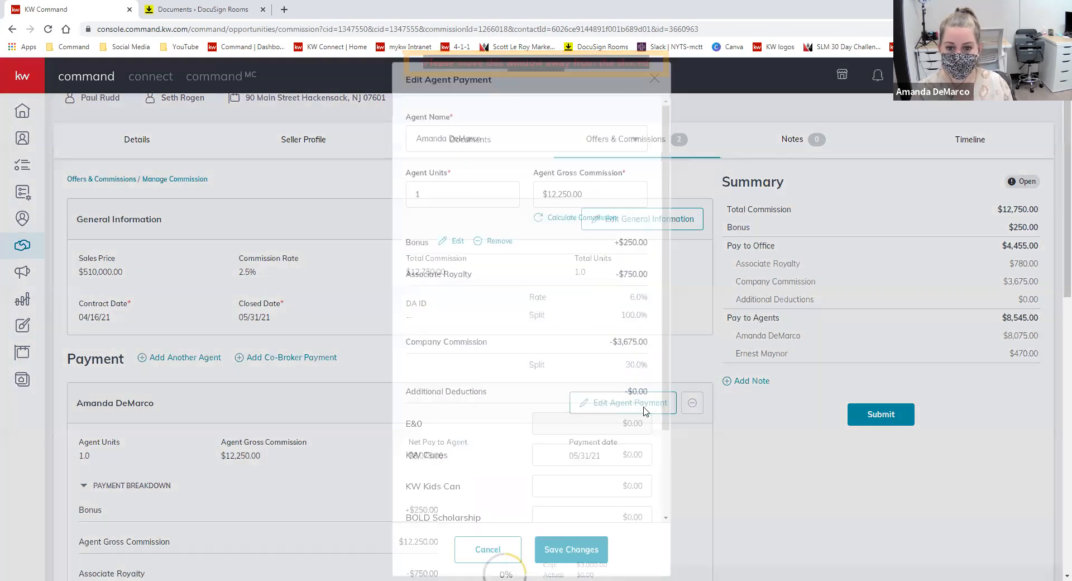
pyautogui.scroll(-3, 676, 461)
pyautogui.scroll(-1, 677, 461)
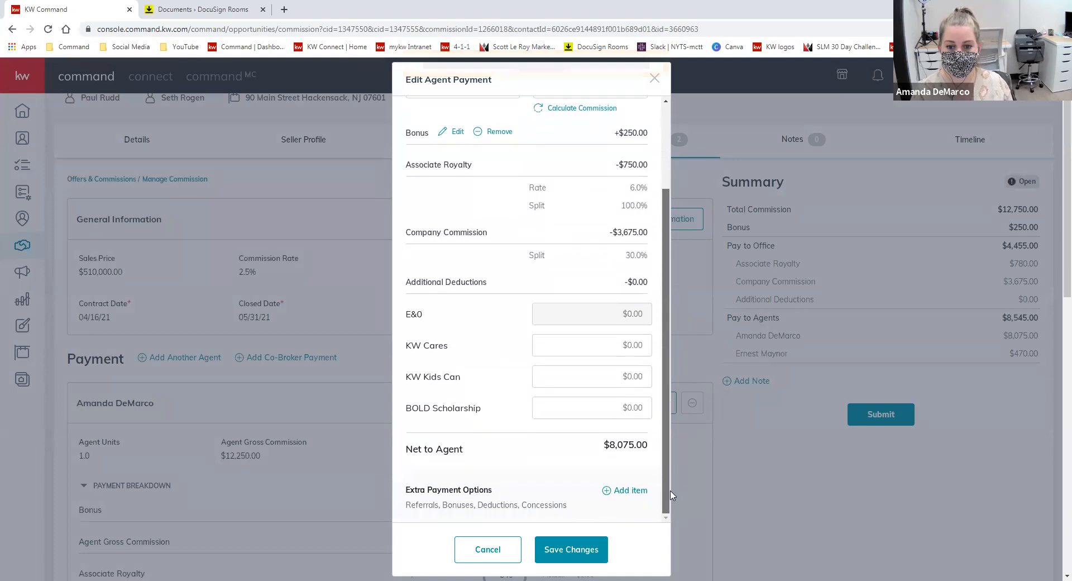
pyautogui.click(630, 491)
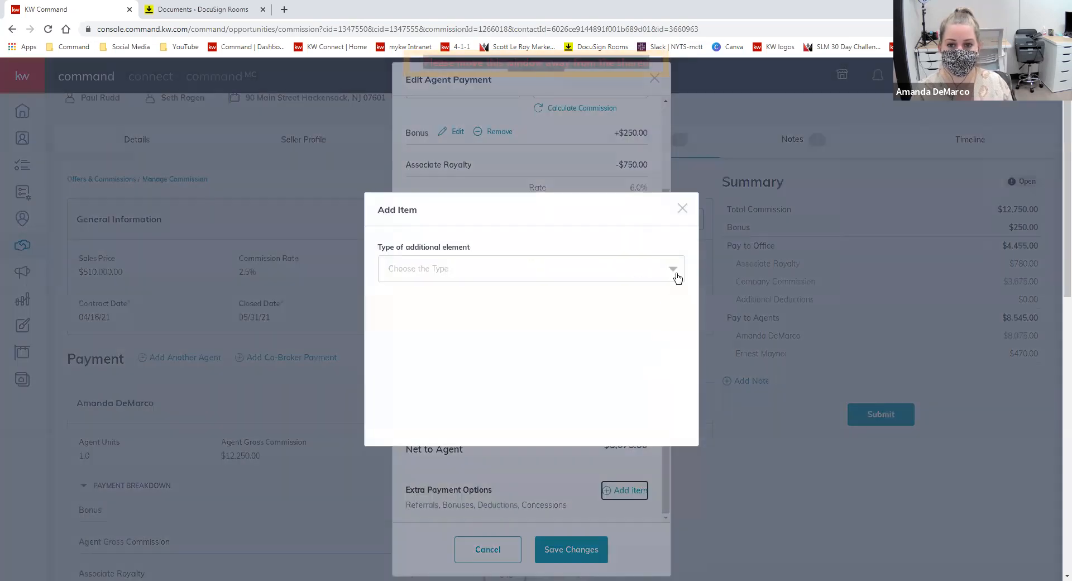
pyautogui.click(675, 276)
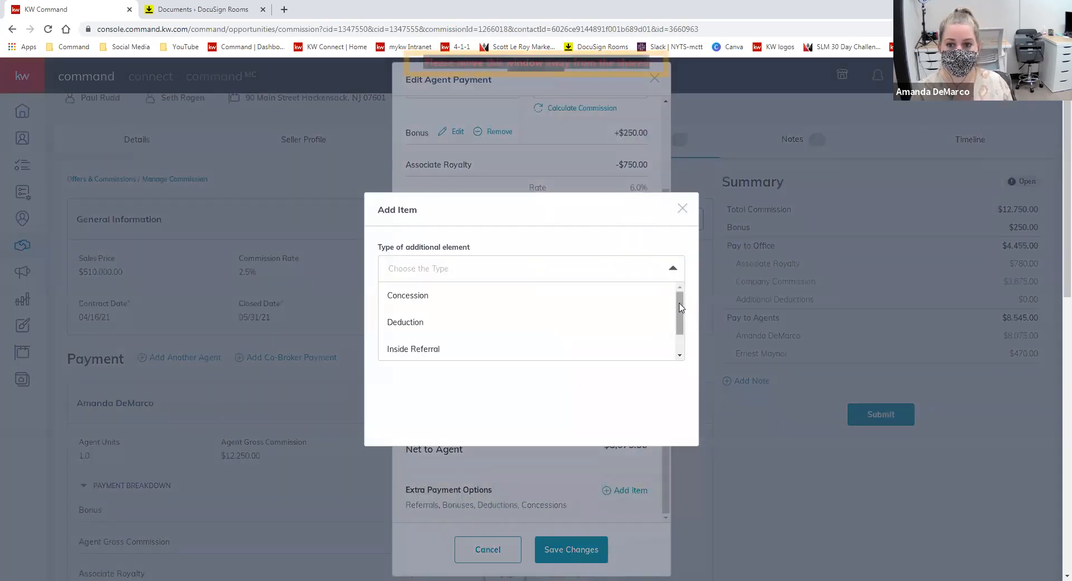
pyautogui.scroll(-1, 677, 313)
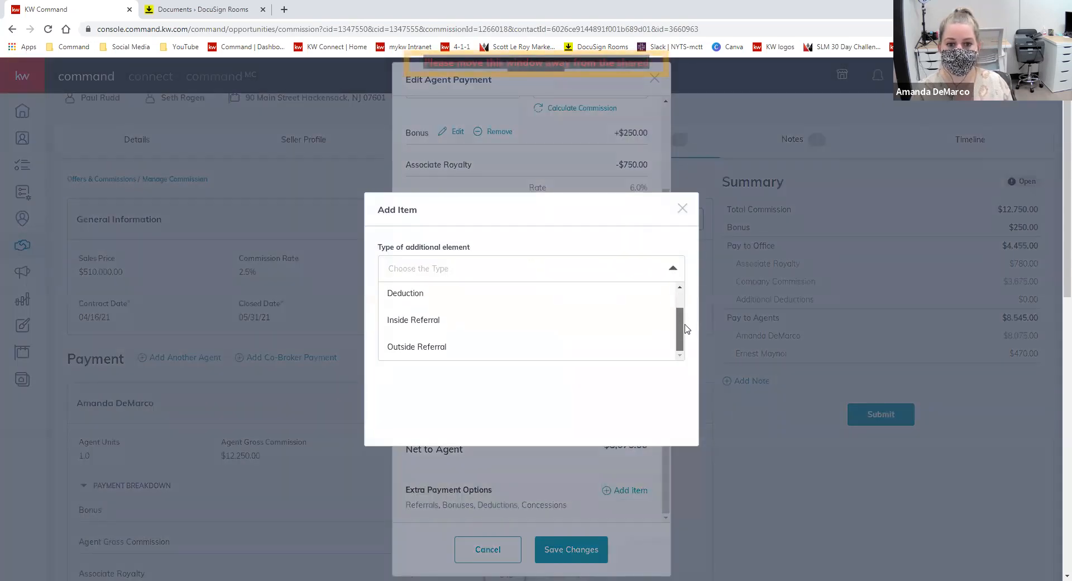
pyautogui.click(498, 356)
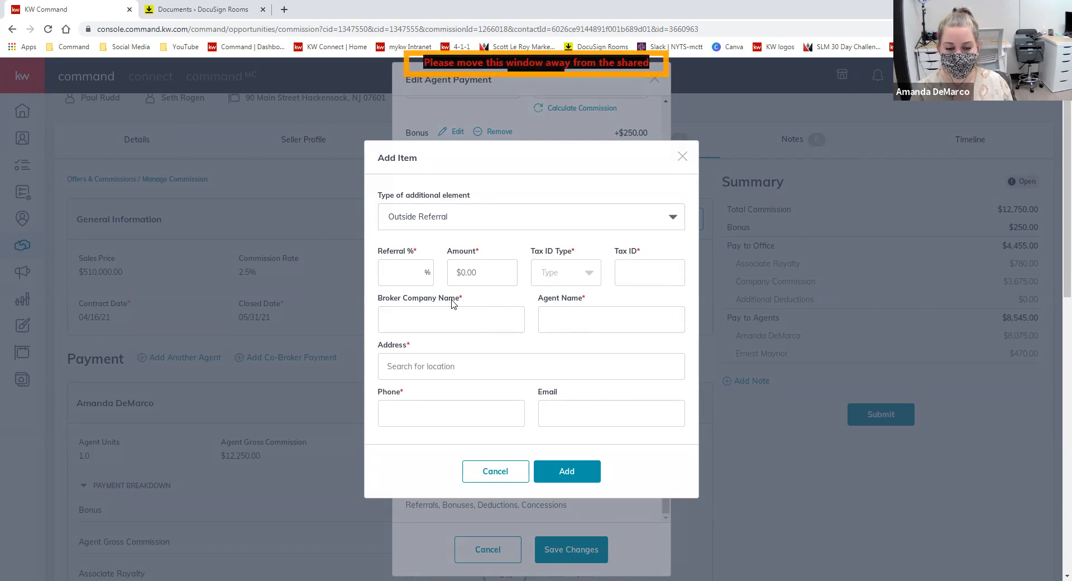
# - Fill in the referral: 25%, amount 1000, the saved tax ID, with type EIN
pyautogui.click(409, 273)
pyautogui.click(471, 273)
pyautogui.click(416, 273)
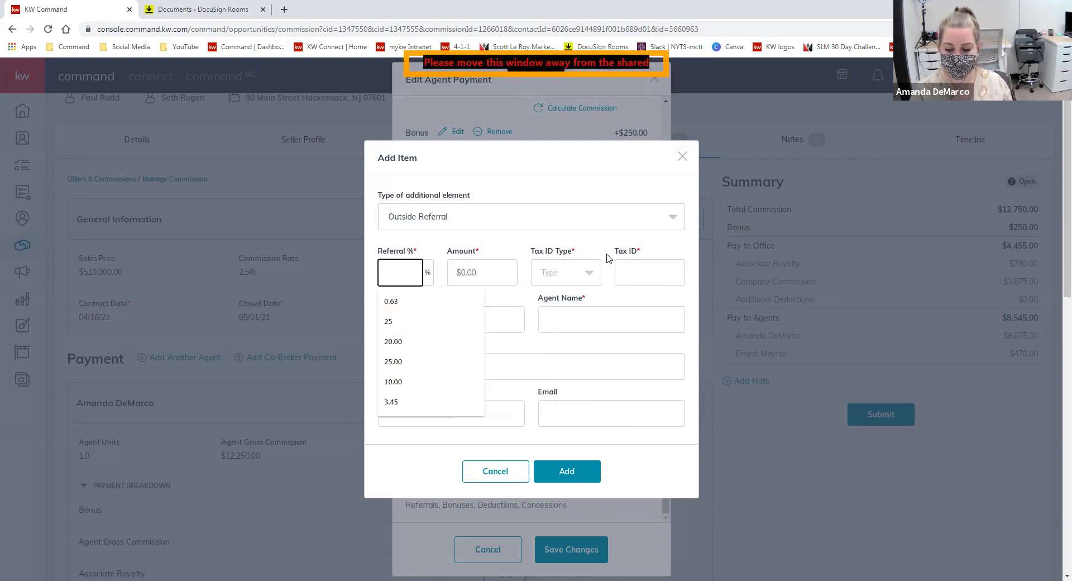
pyautogui.write('25')
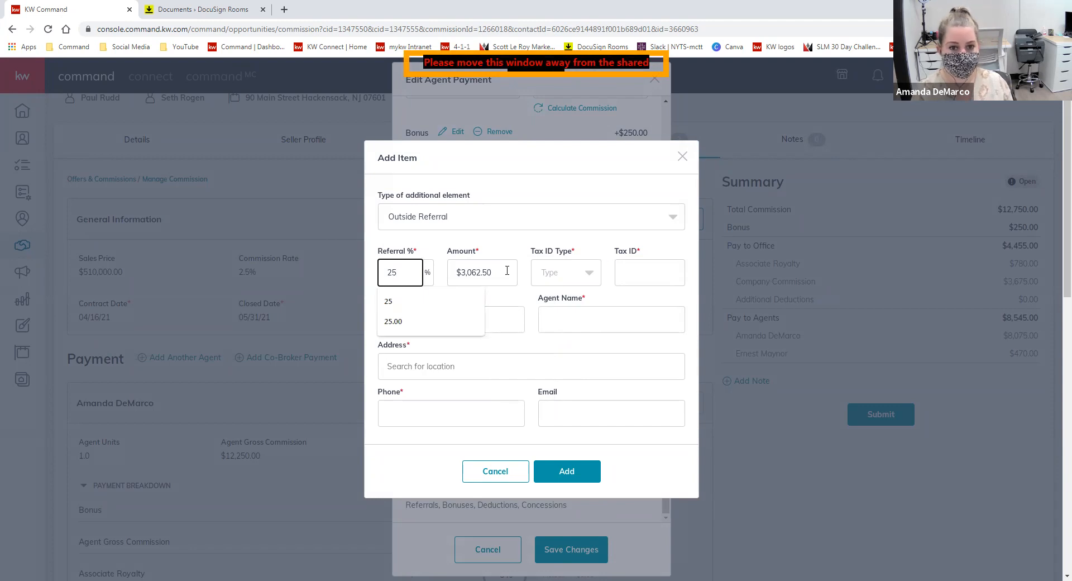
pyautogui.click(507, 270)
pyautogui.moveTo(491, 266); pyautogui.dragTo(442, 267)
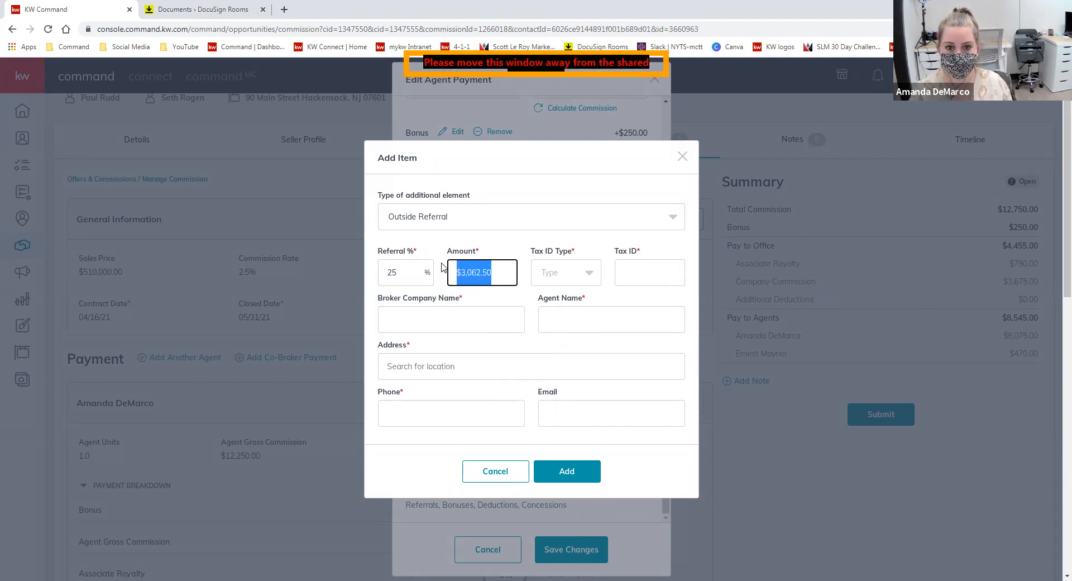
pyautogui.write('1000')
pyautogui.click(646, 277)
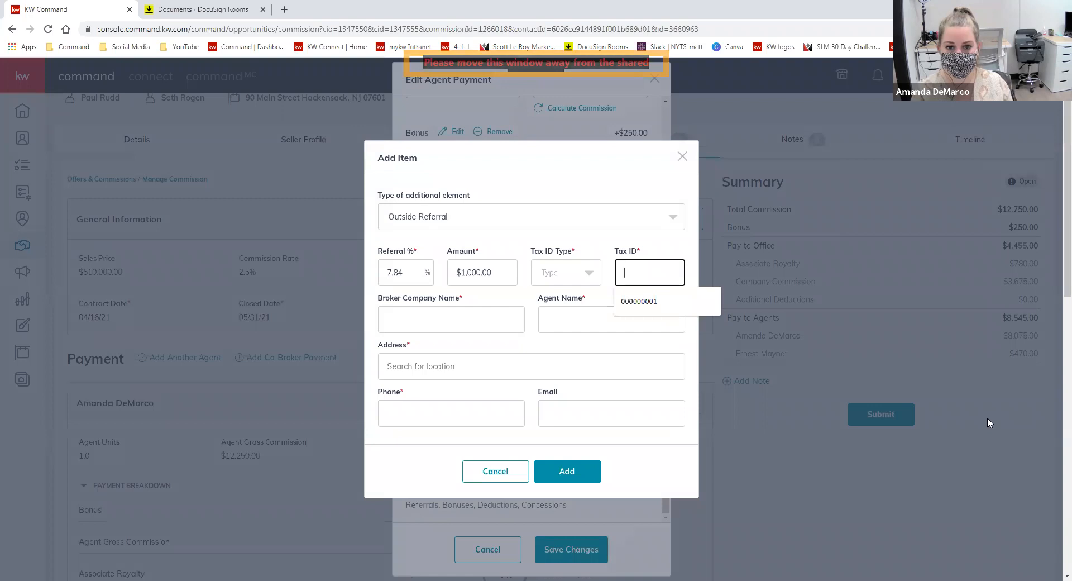
pyautogui.click(648, 279)
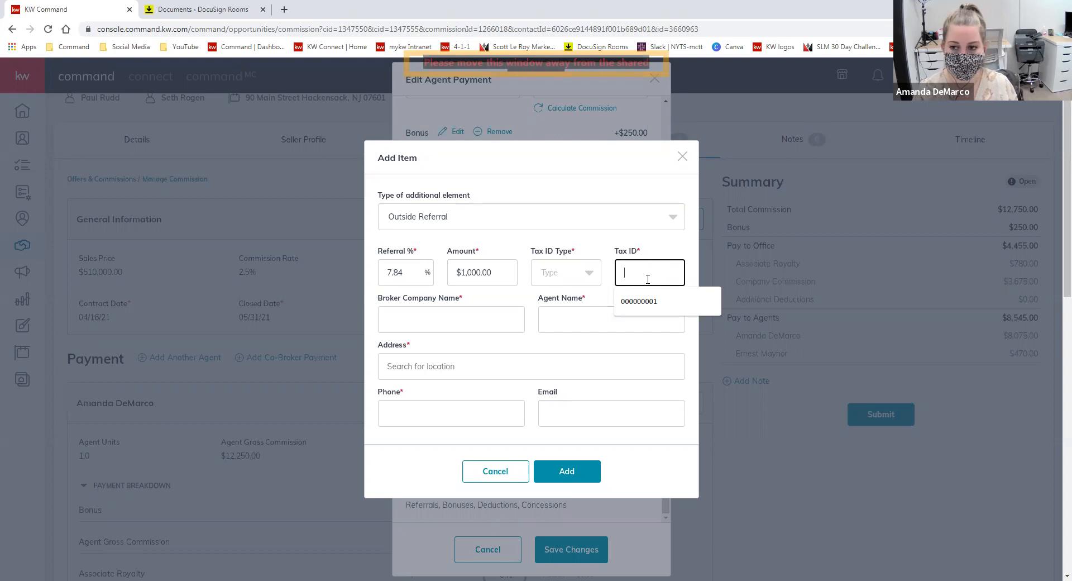
pyautogui.click(642, 302)
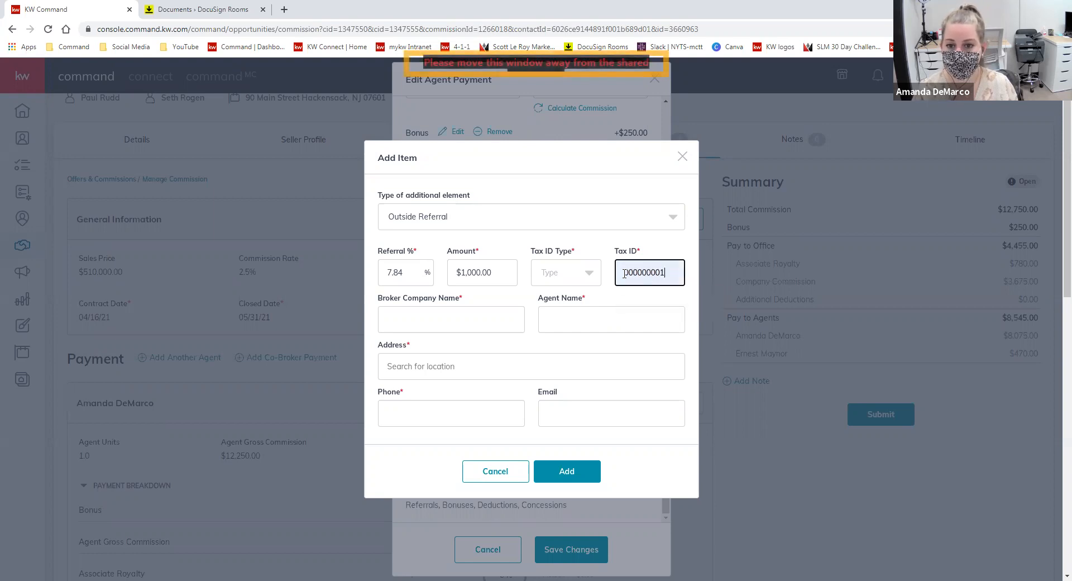
pyautogui.click(589, 276)
pyautogui.click(552, 325)
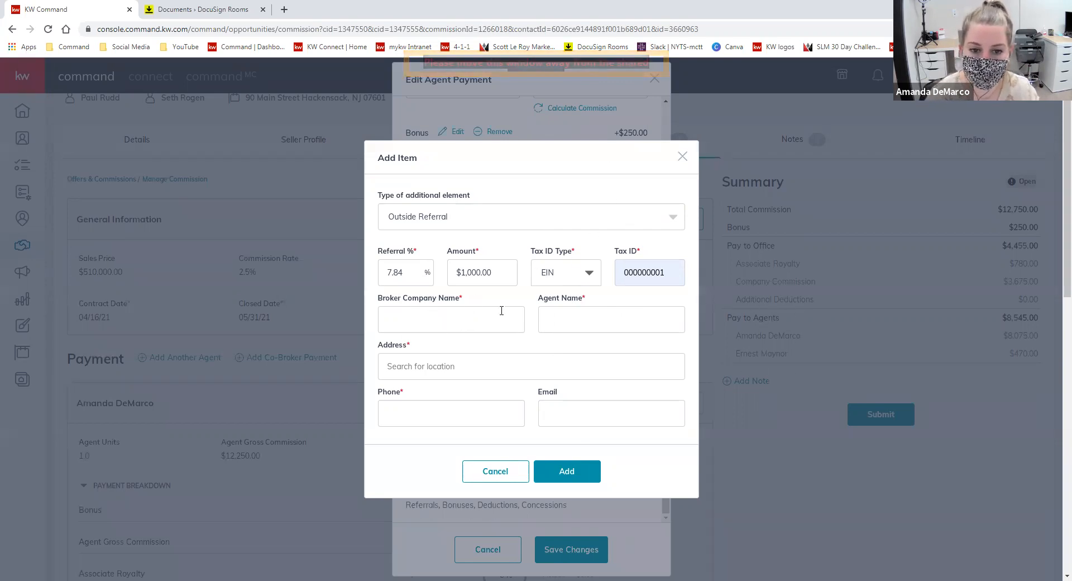
# - Discard the referral item and cancel the agent payment editor without saving
pyautogui.click(682, 156)
pyautogui.click(488, 548)
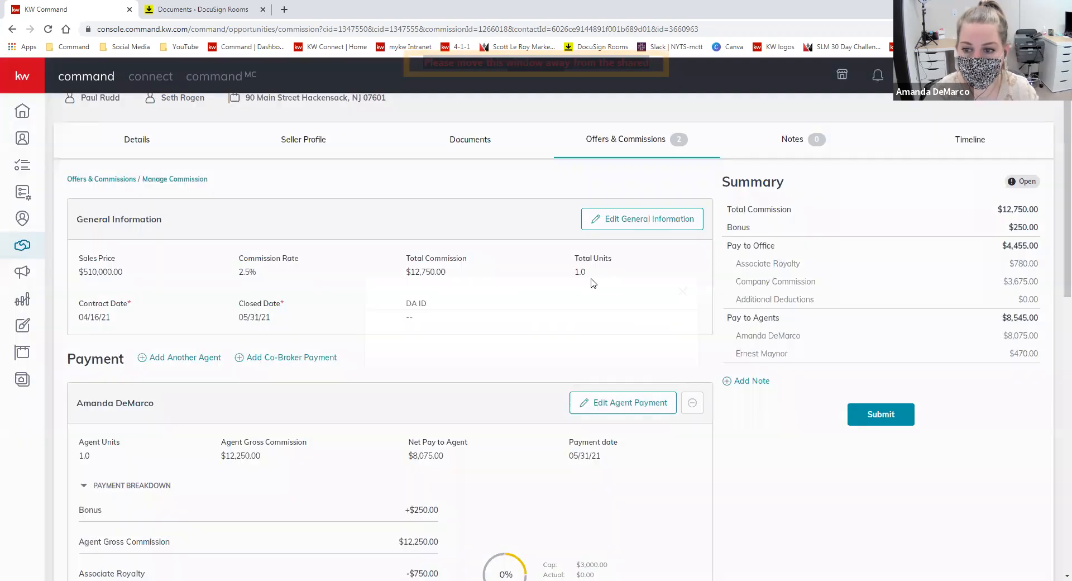
pyautogui.scroll(-10, 781, 368)
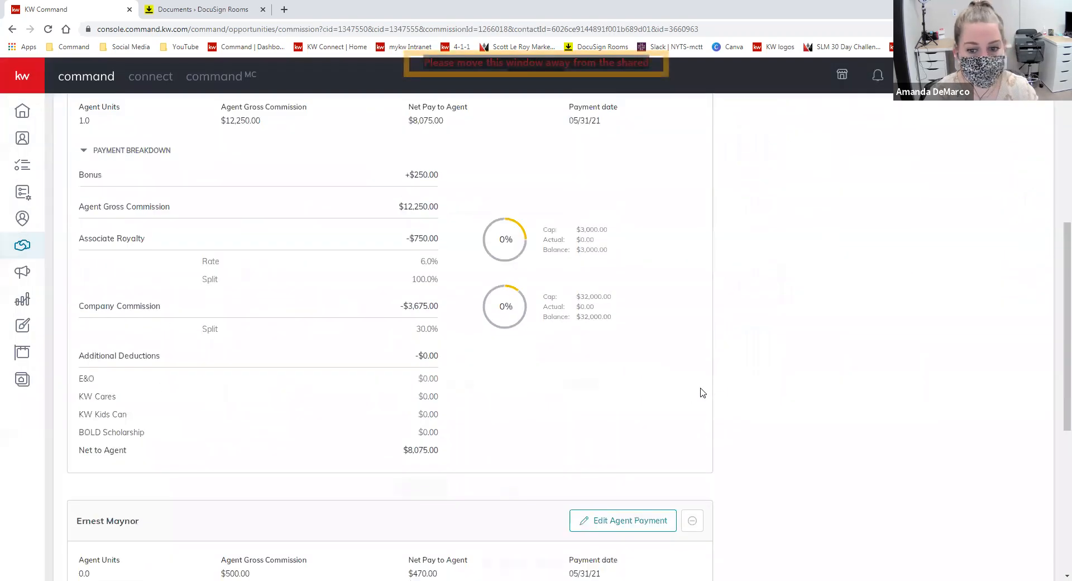
pyautogui.scroll(-1, 753, 409)
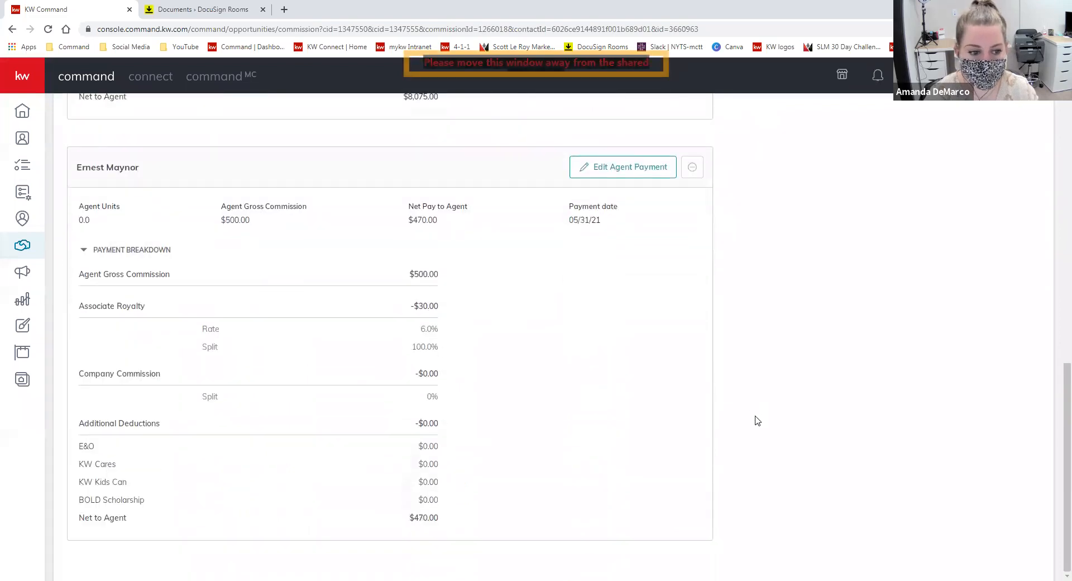
pyautogui.scroll(11, 577, 306)
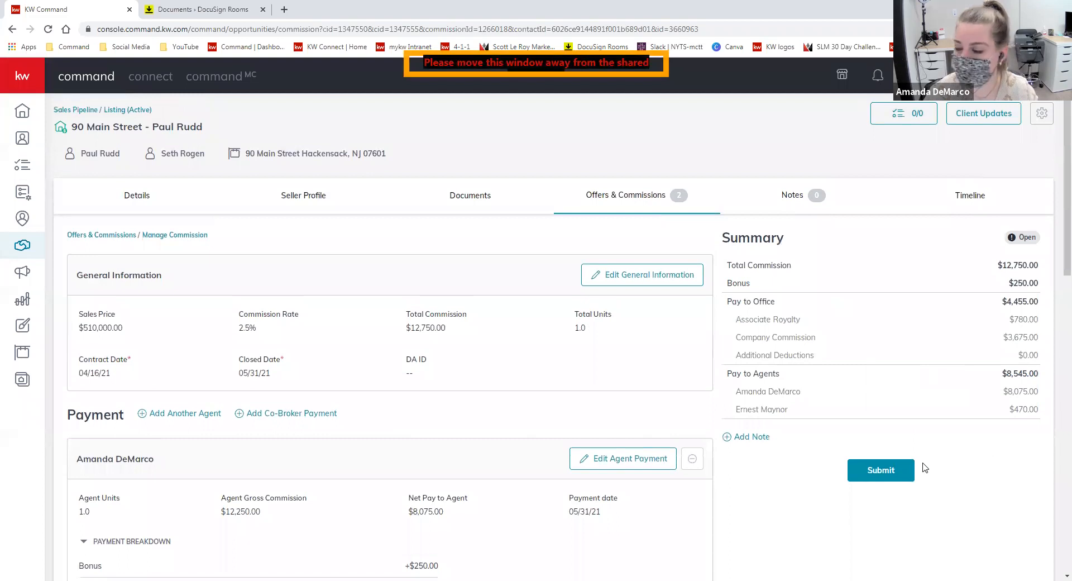
pyautogui.click(884, 479)
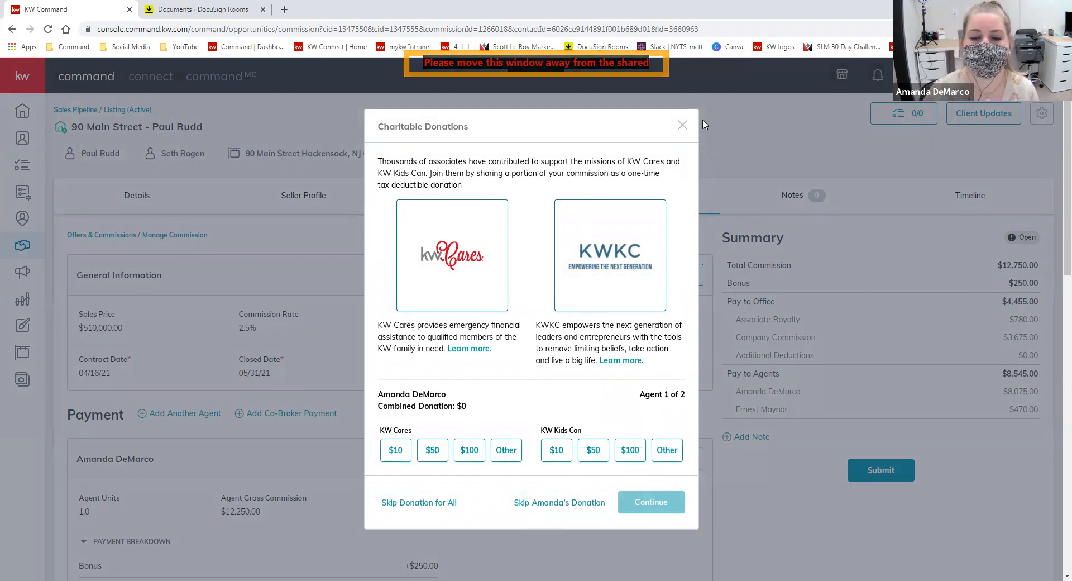
pyautogui.click(682, 125)
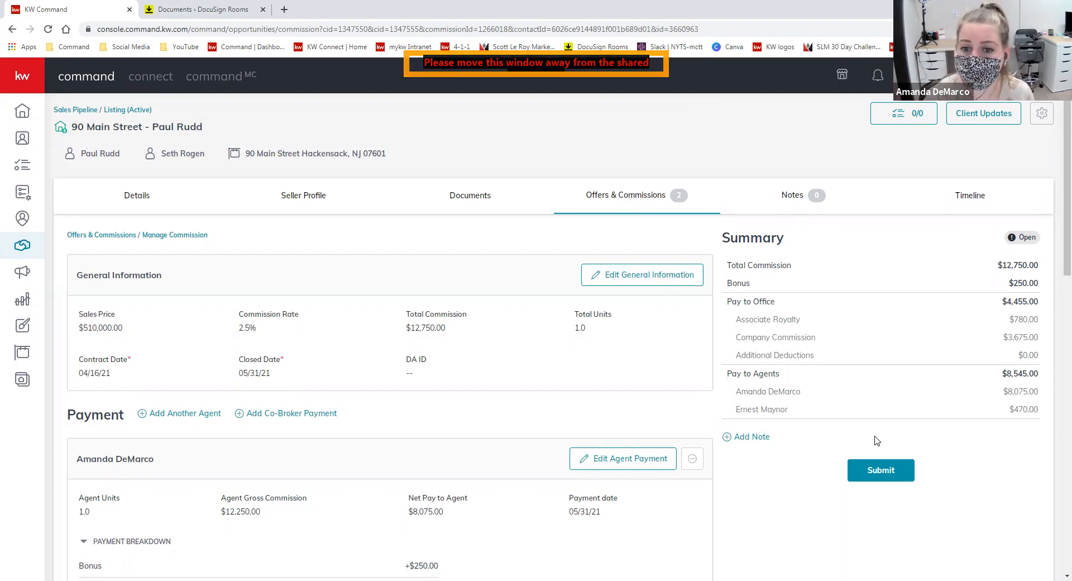
# - Add the note '$250 bonus for listing fee' to the commission and save it
pyautogui.click(759, 438)
pyautogui.click(465, 332)
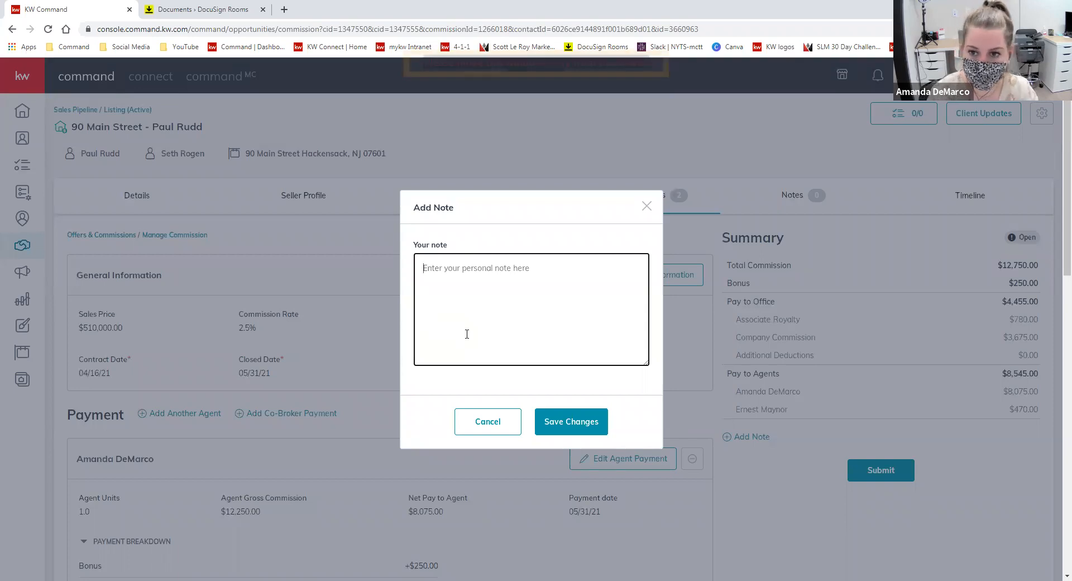
pyautogui.write('$250 bonus for listing fee')
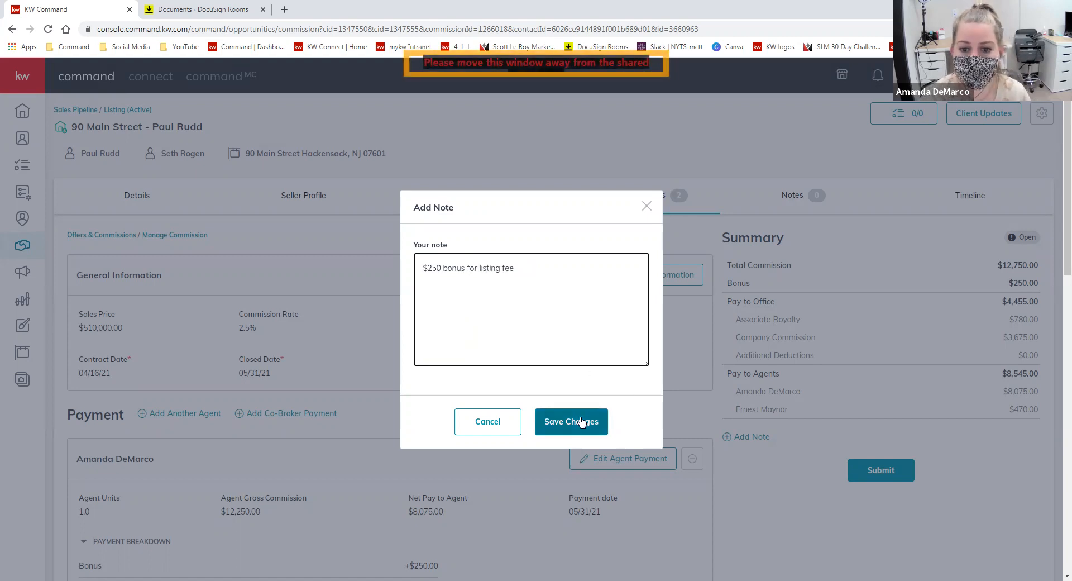
pyautogui.click(581, 423)
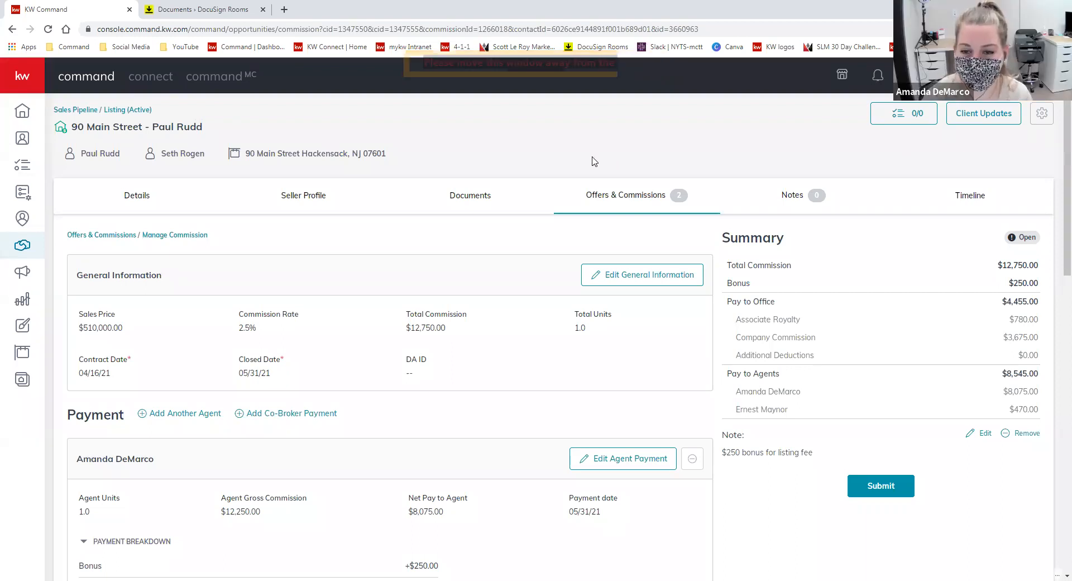
# - Select both $500,000 offers, compare them side by side, and download the comparison
pyautogui.click(595, 196)
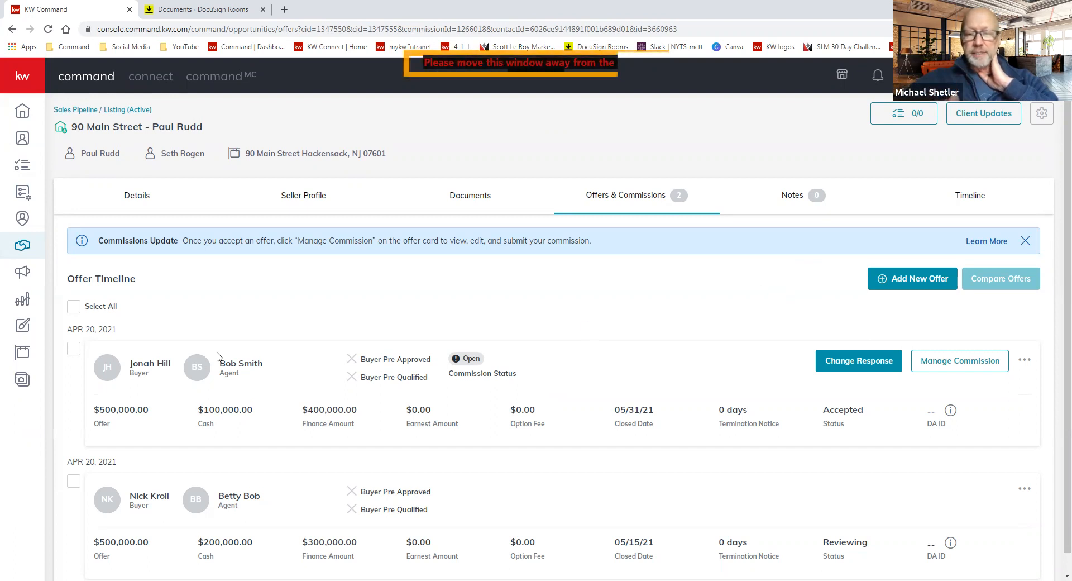
pyautogui.click(75, 307)
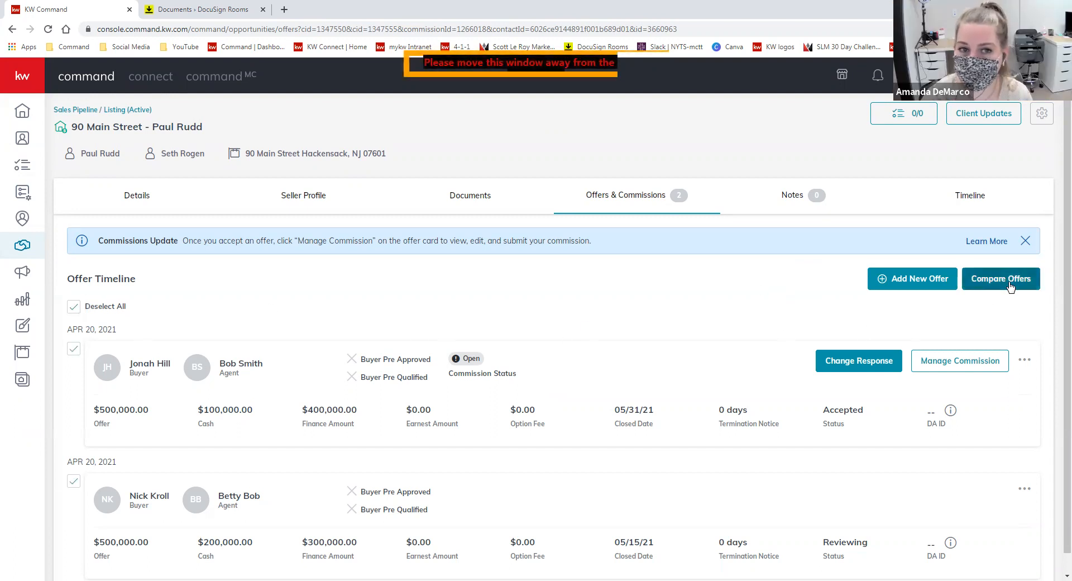
pyautogui.click(1011, 286)
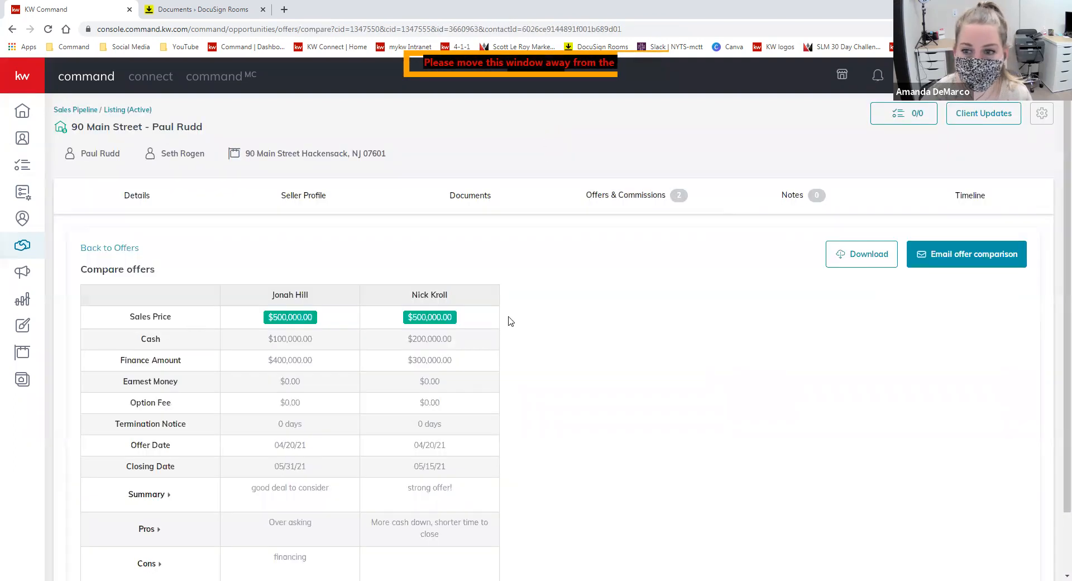
pyautogui.scroll(-2, 519, 397)
pyautogui.scroll(2, 689, 373)
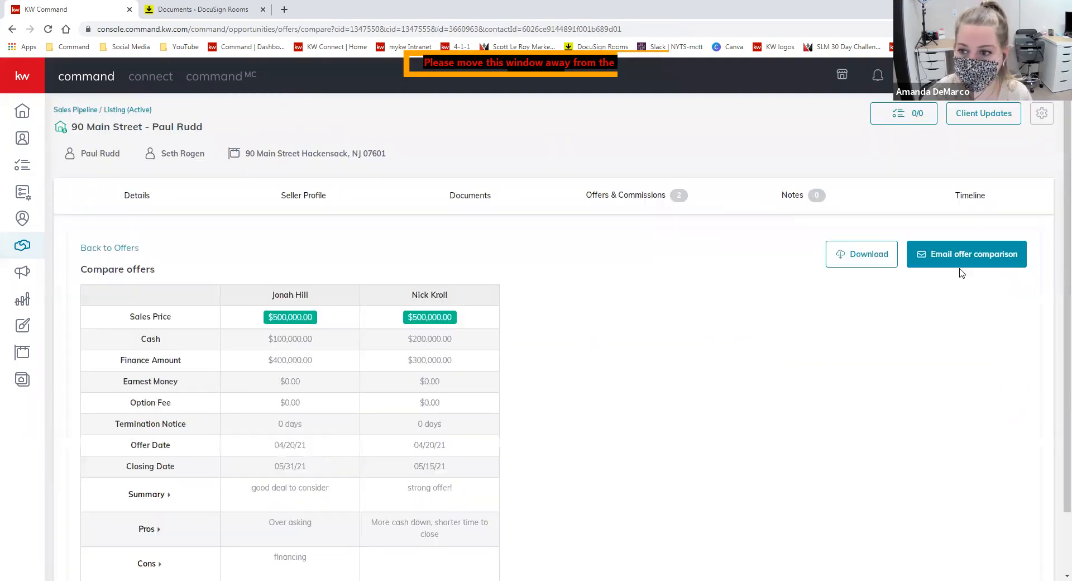
pyautogui.click(861, 254)
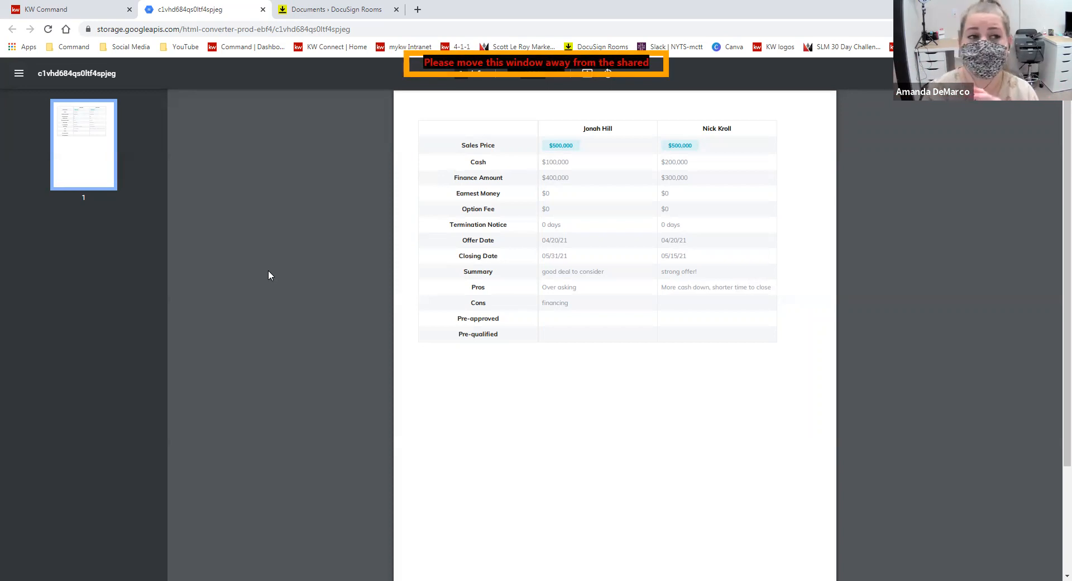
# - Switch from the comparison PDF back to the KW Command Compare offers tab
pyautogui.click(80, 11)
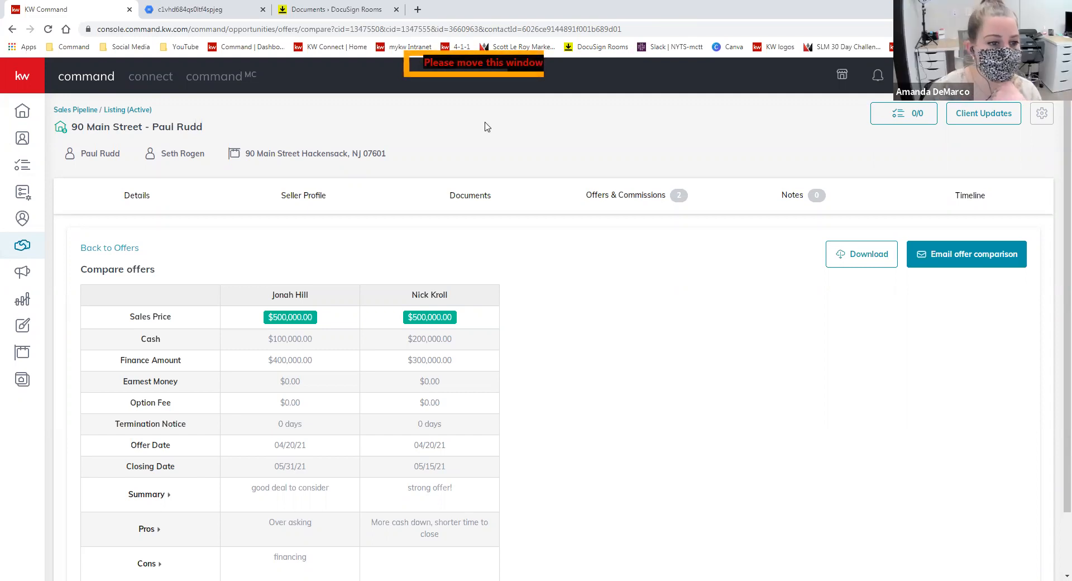
# - Return from Compare offers to the listing's Offer Timeline
pyautogui.click(123, 249)
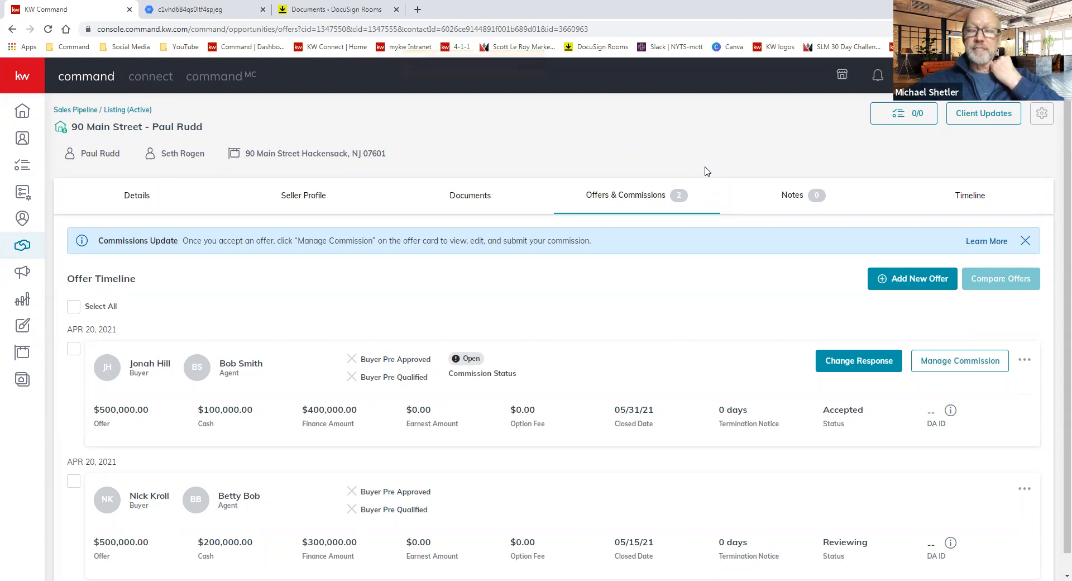
# - Open the Documents tab and view the Under Contract checklist after checking Closed
pyautogui.click(470, 195)
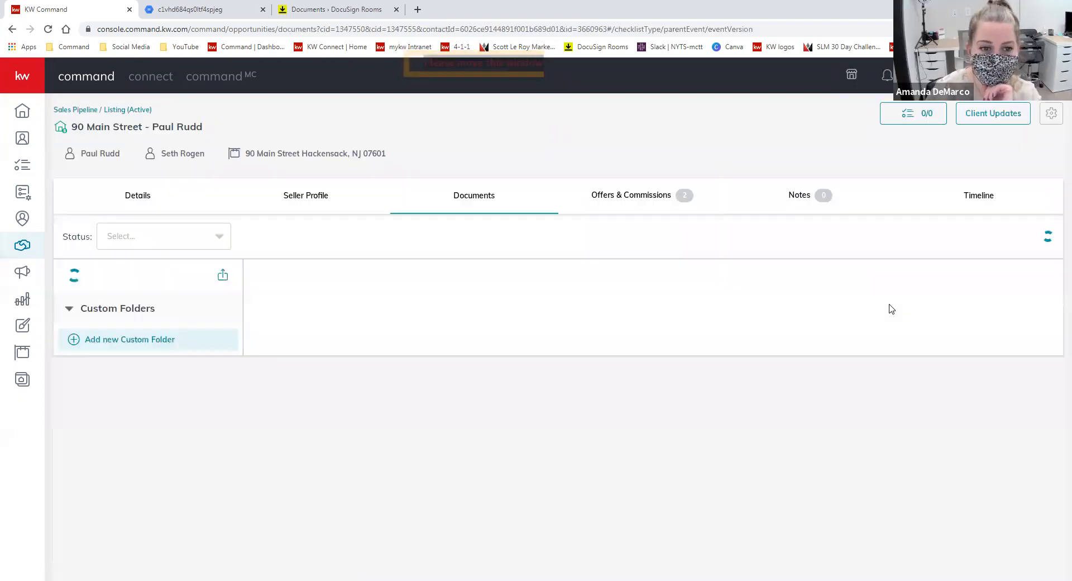
pyautogui.scroll(-3, 748, 326)
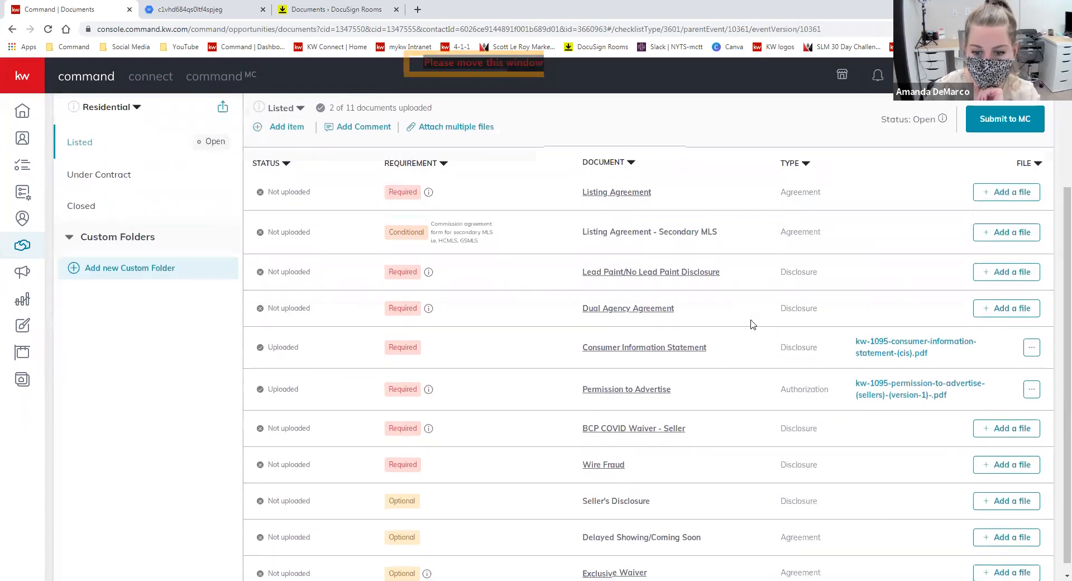
pyautogui.click(81, 170)
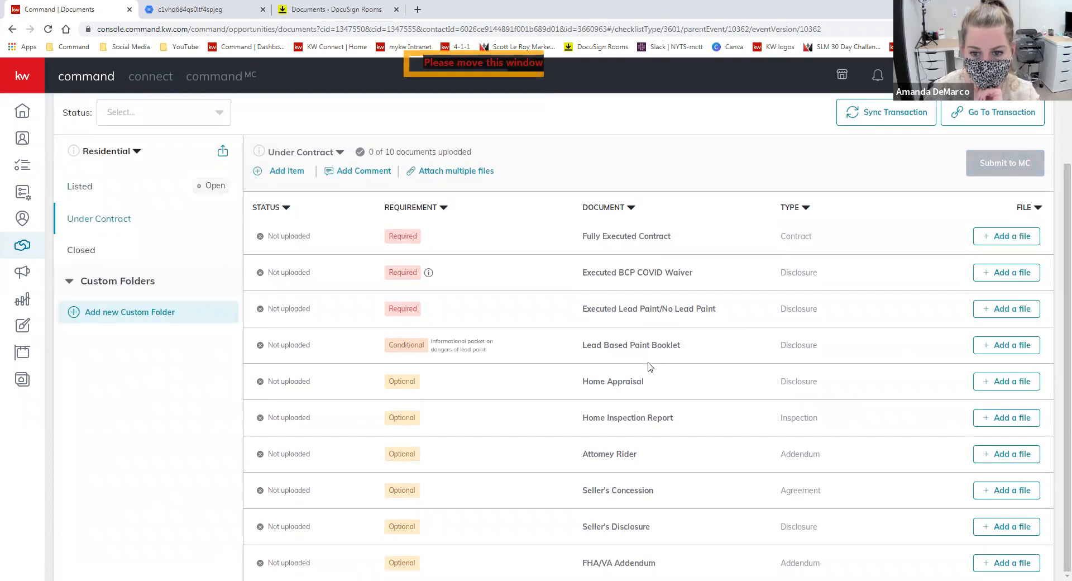
pyautogui.click(134, 258)
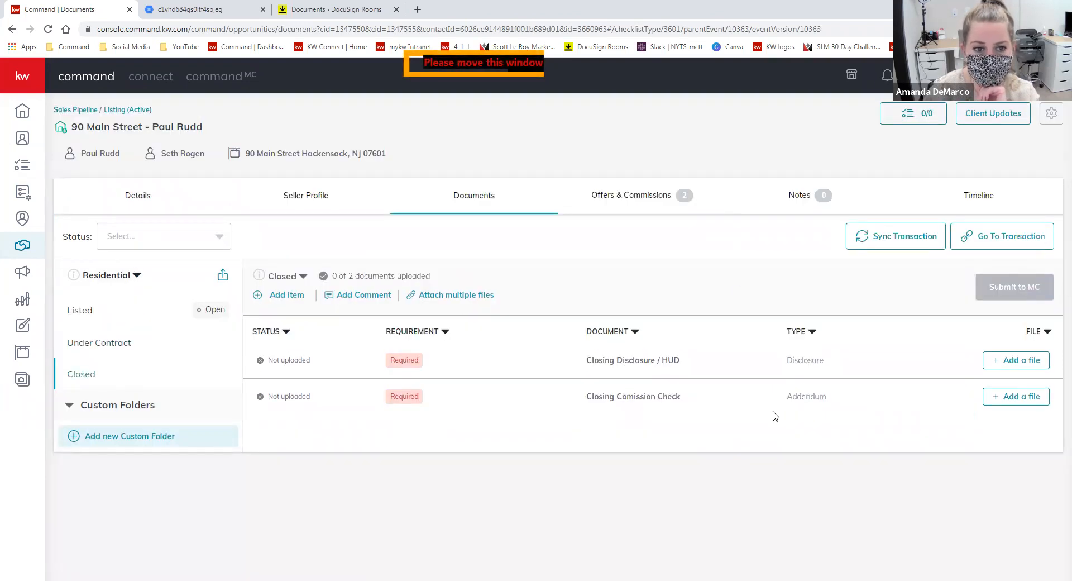
pyautogui.click(114, 350)
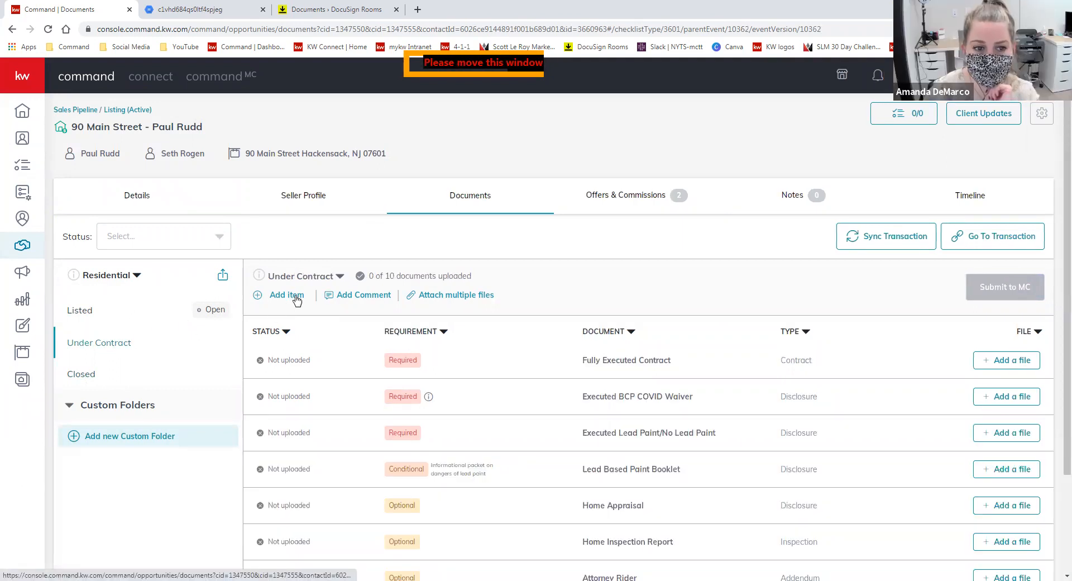
# - Create a custom folder named 'Agent Paperwork' and open it
pyautogui.click(120, 436)
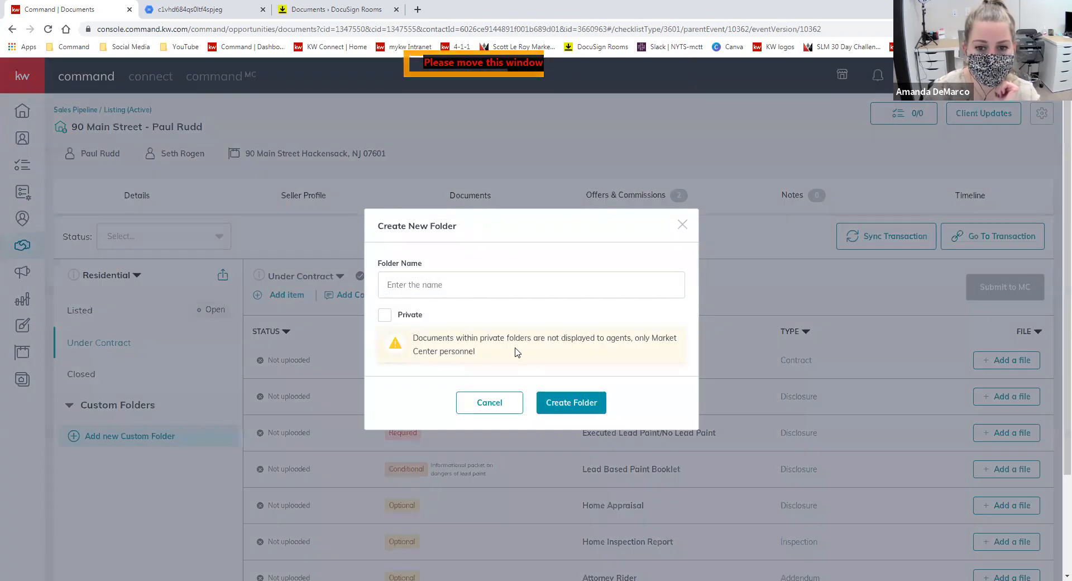
pyautogui.click(471, 286)
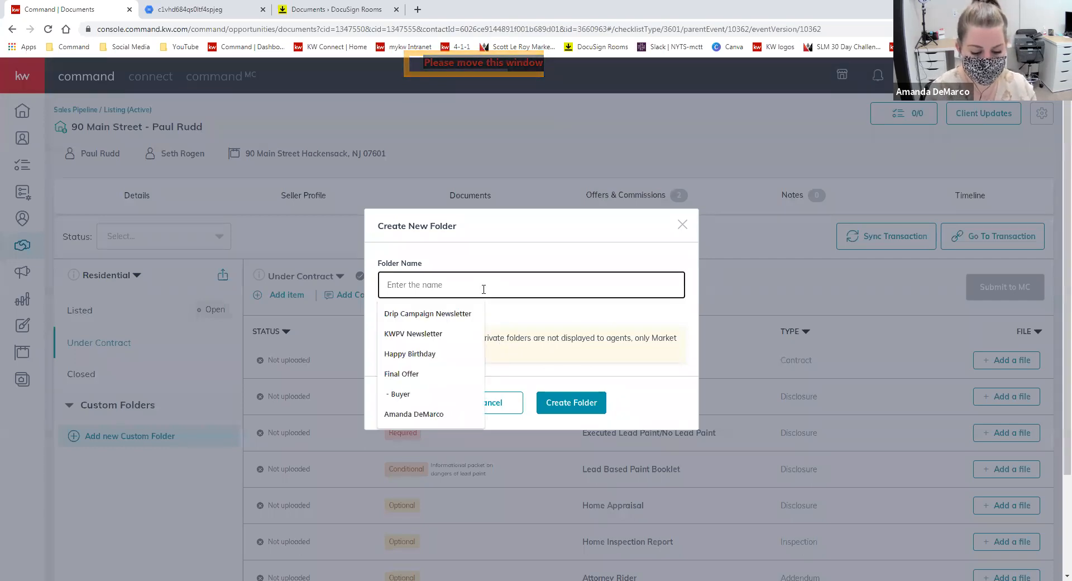
pyautogui.write('Agent Paperwork')
pyautogui.click(583, 410)
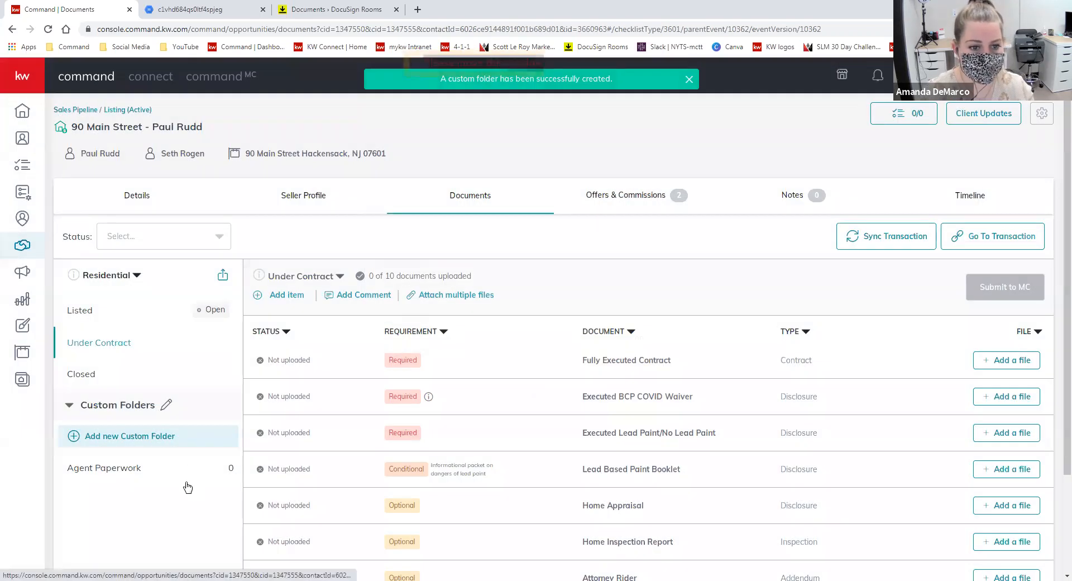
pyautogui.click(106, 467)
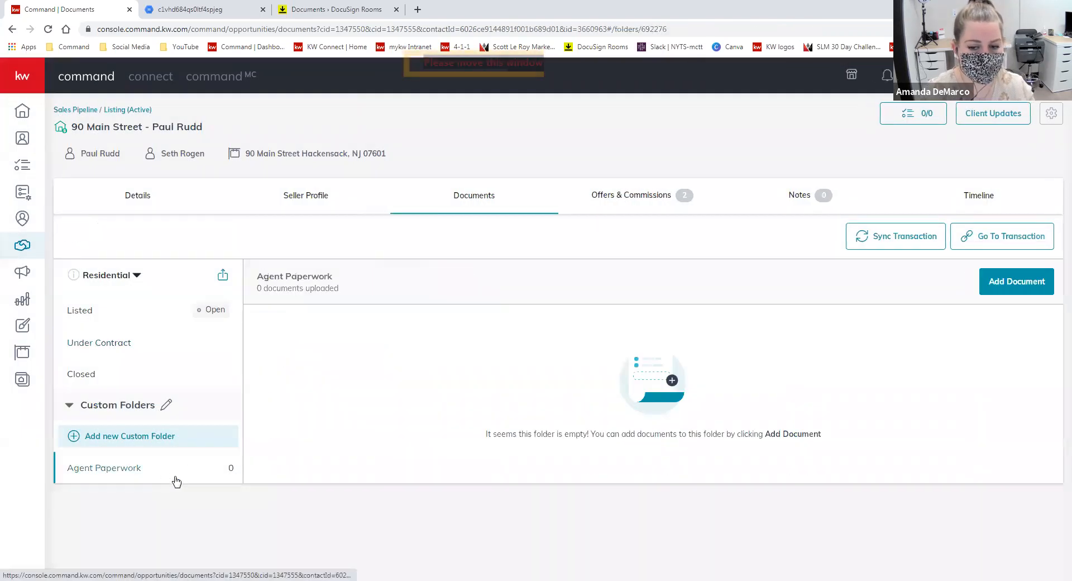
pyautogui.click(1003, 283)
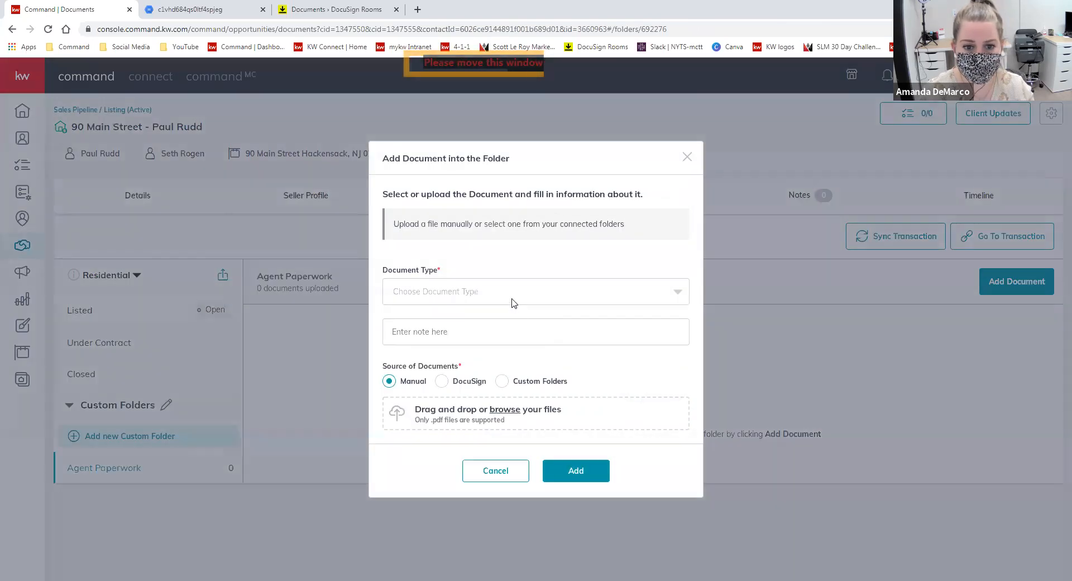
pyautogui.click(514, 302)
pyautogui.scroll(-2, 535, 388)
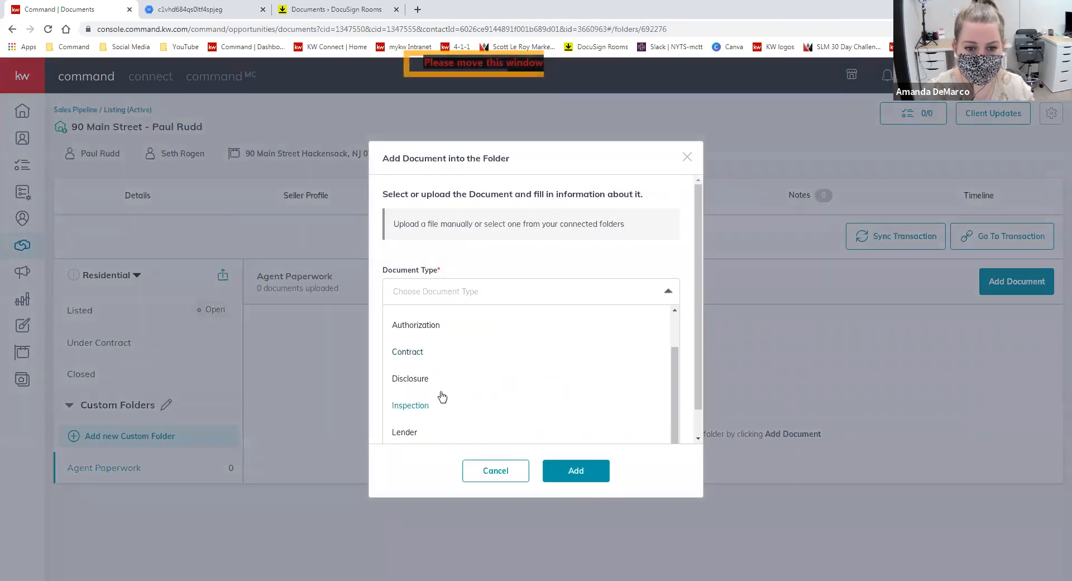
pyautogui.click(471, 288)
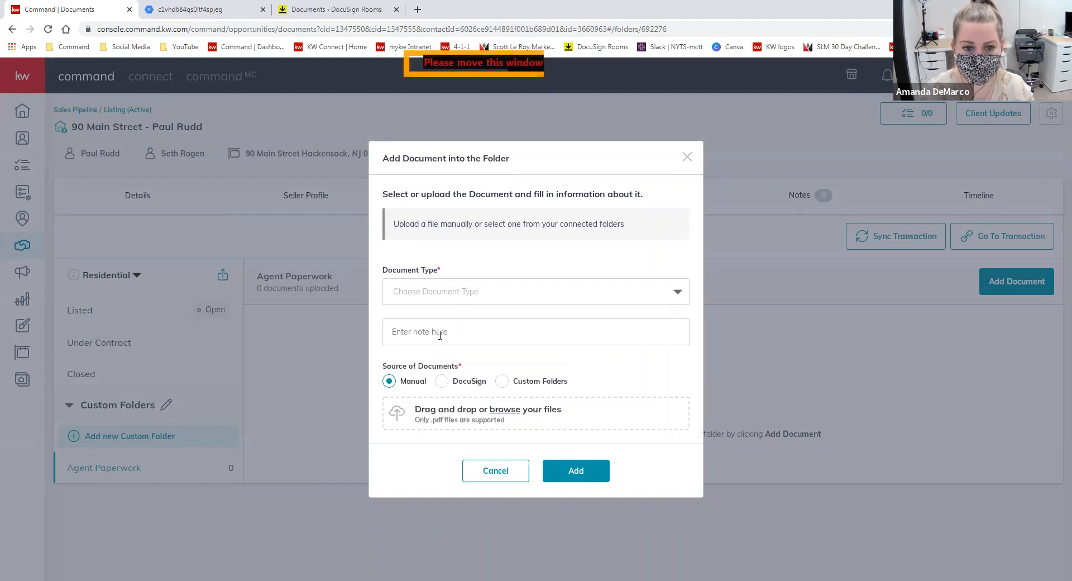
pyautogui.click(480, 333)
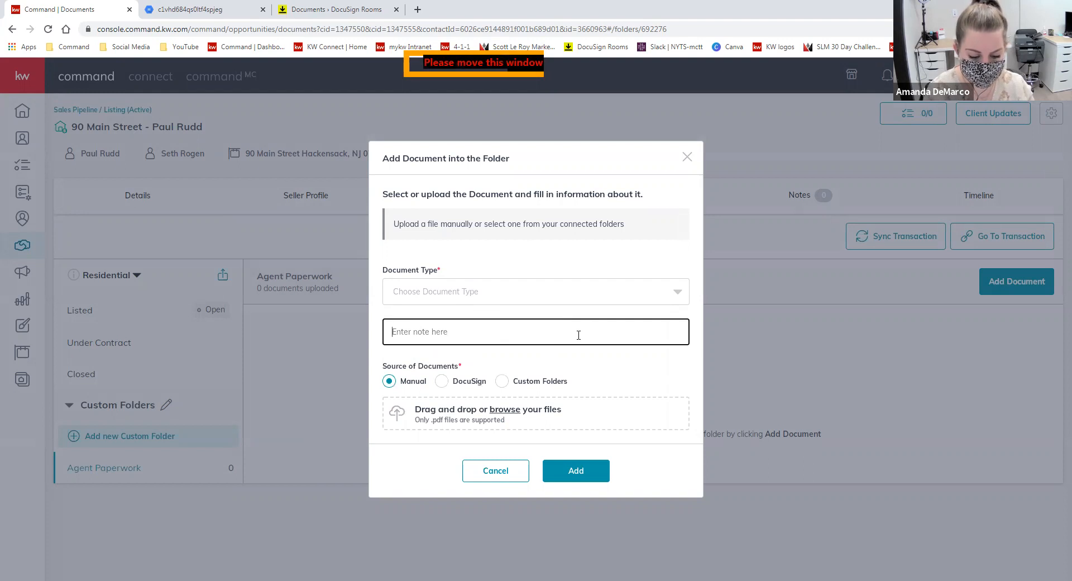
pyautogui.write('Kel')
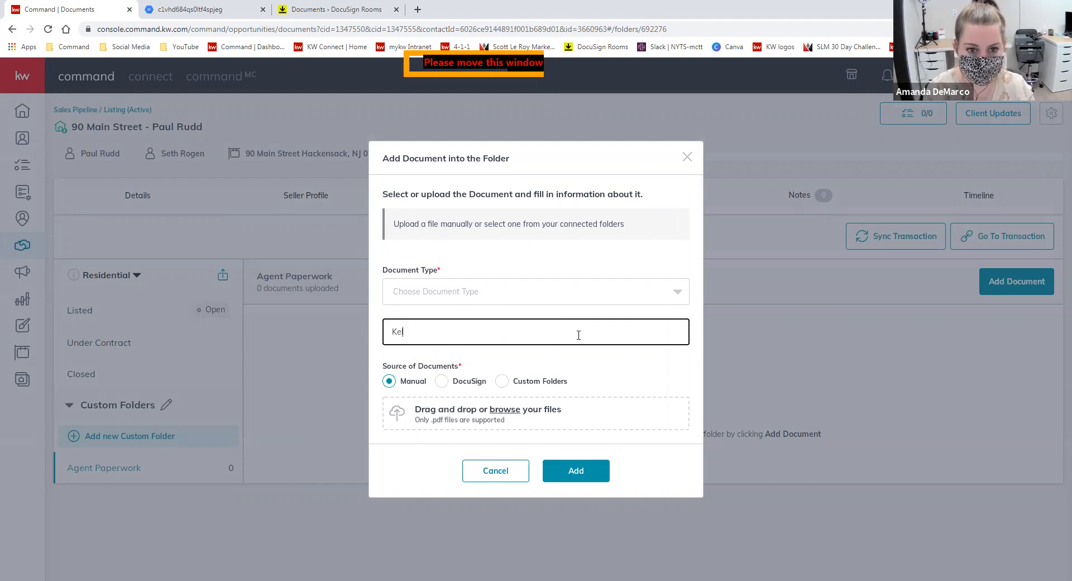
pyautogui.write('ler Williams cit')
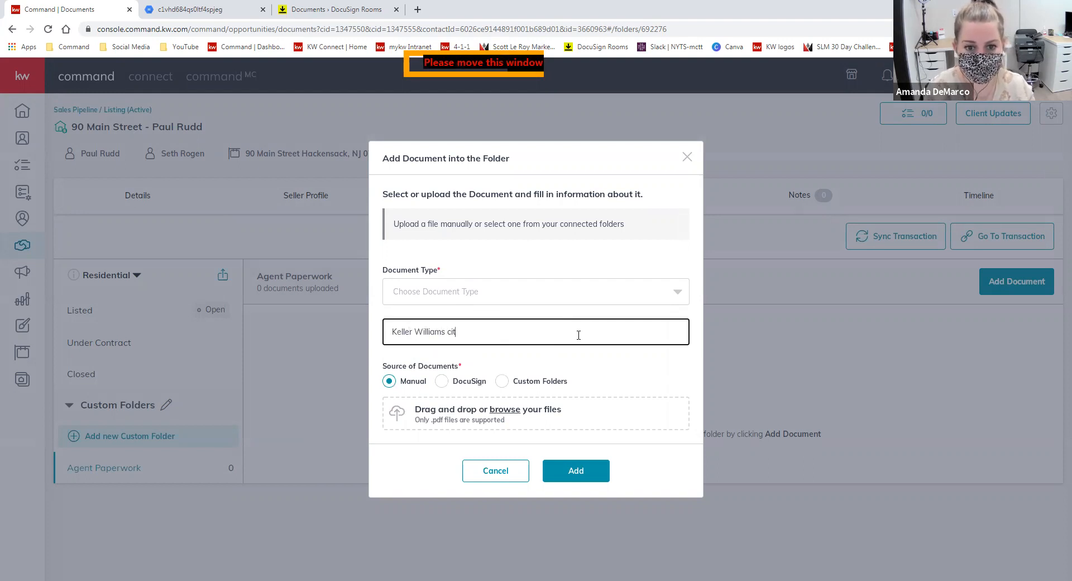
pyautogui.write(' City Views W9')
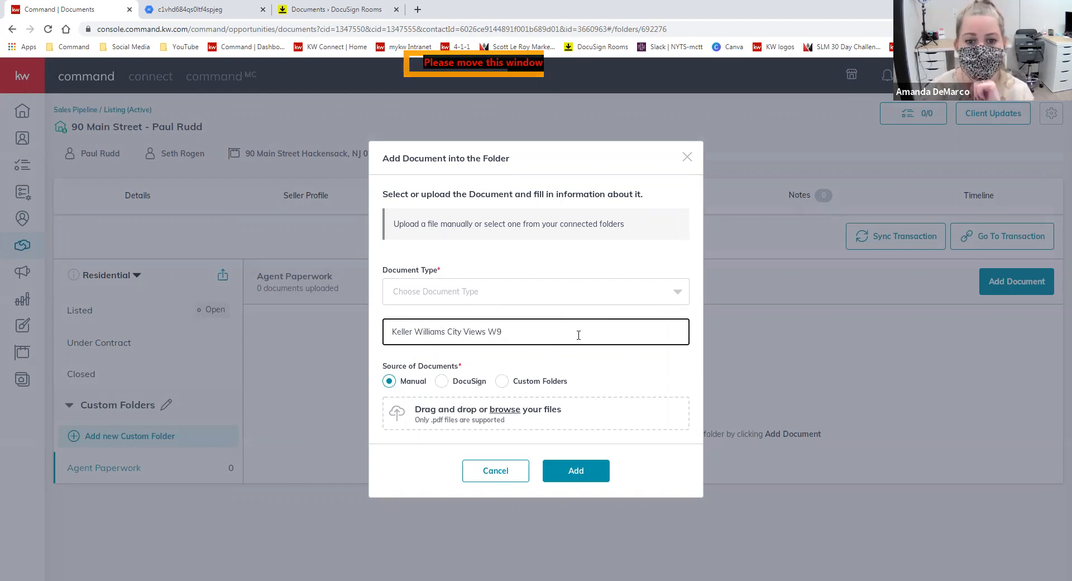
pyautogui.click(575, 470)
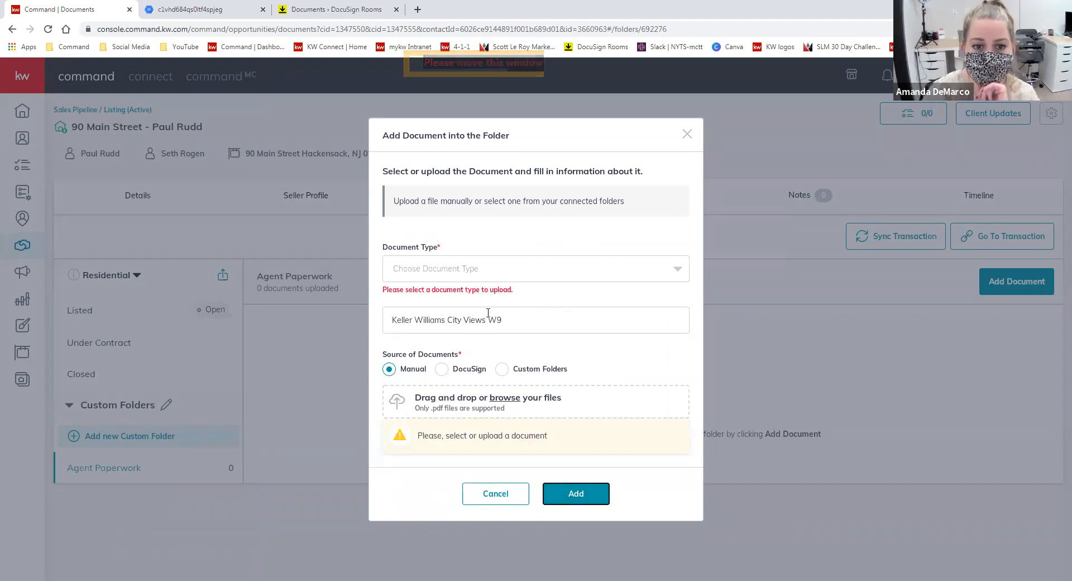
pyautogui.click(673, 267)
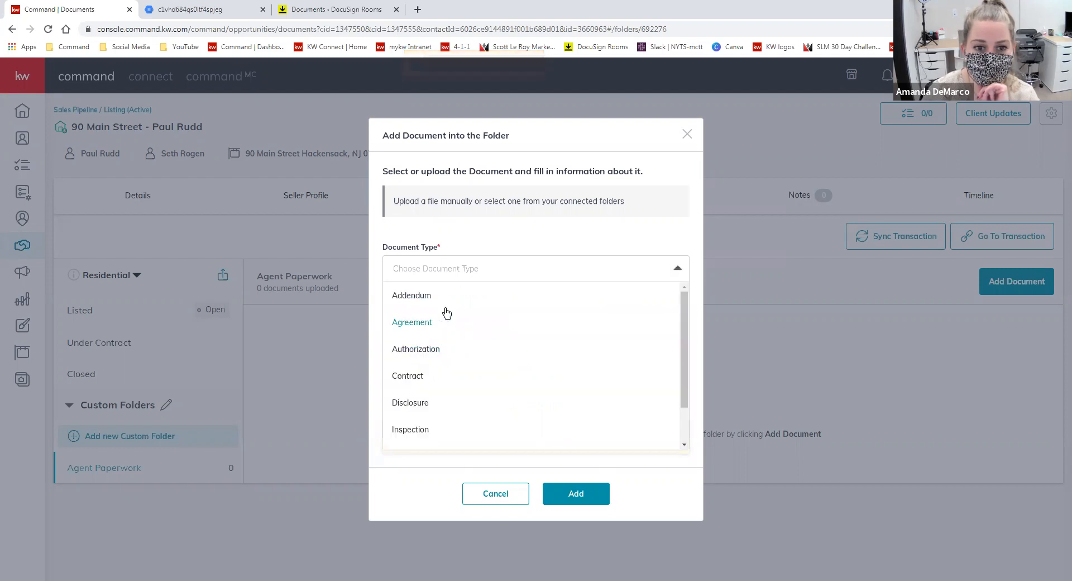
pyautogui.click(469, 213)
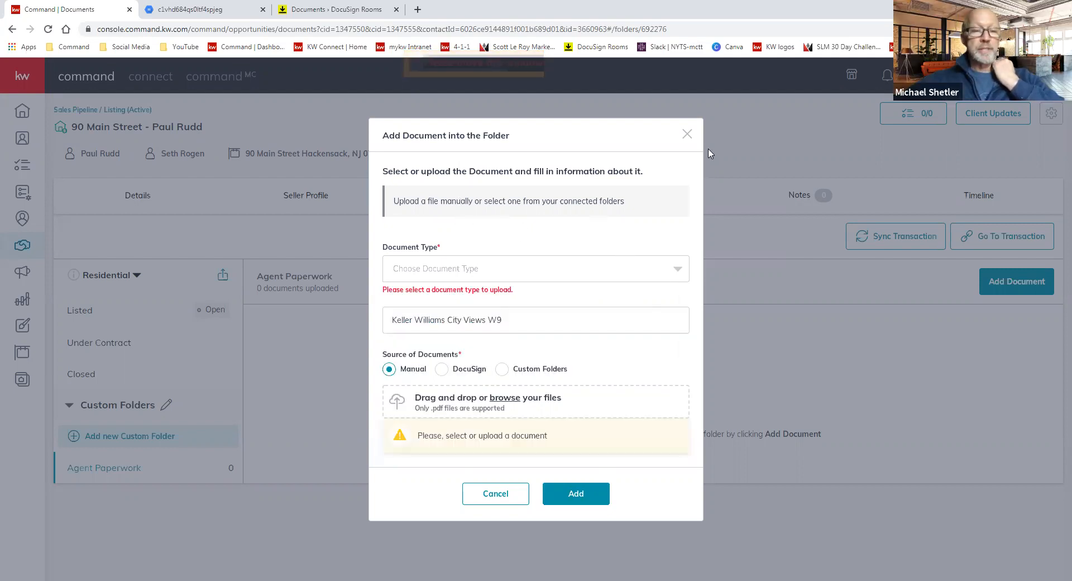
pyautogui.click(687, 136)
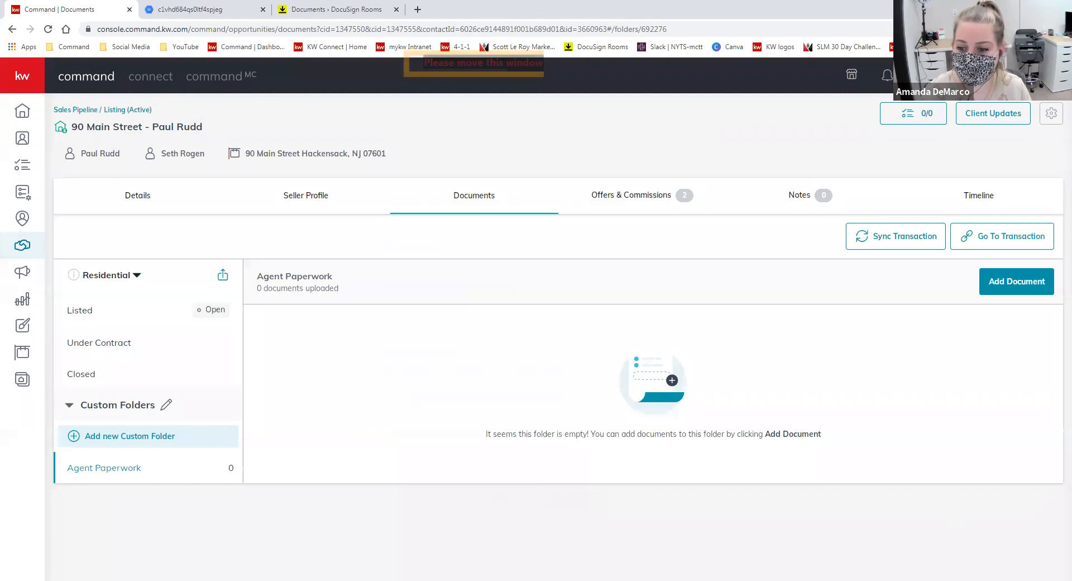